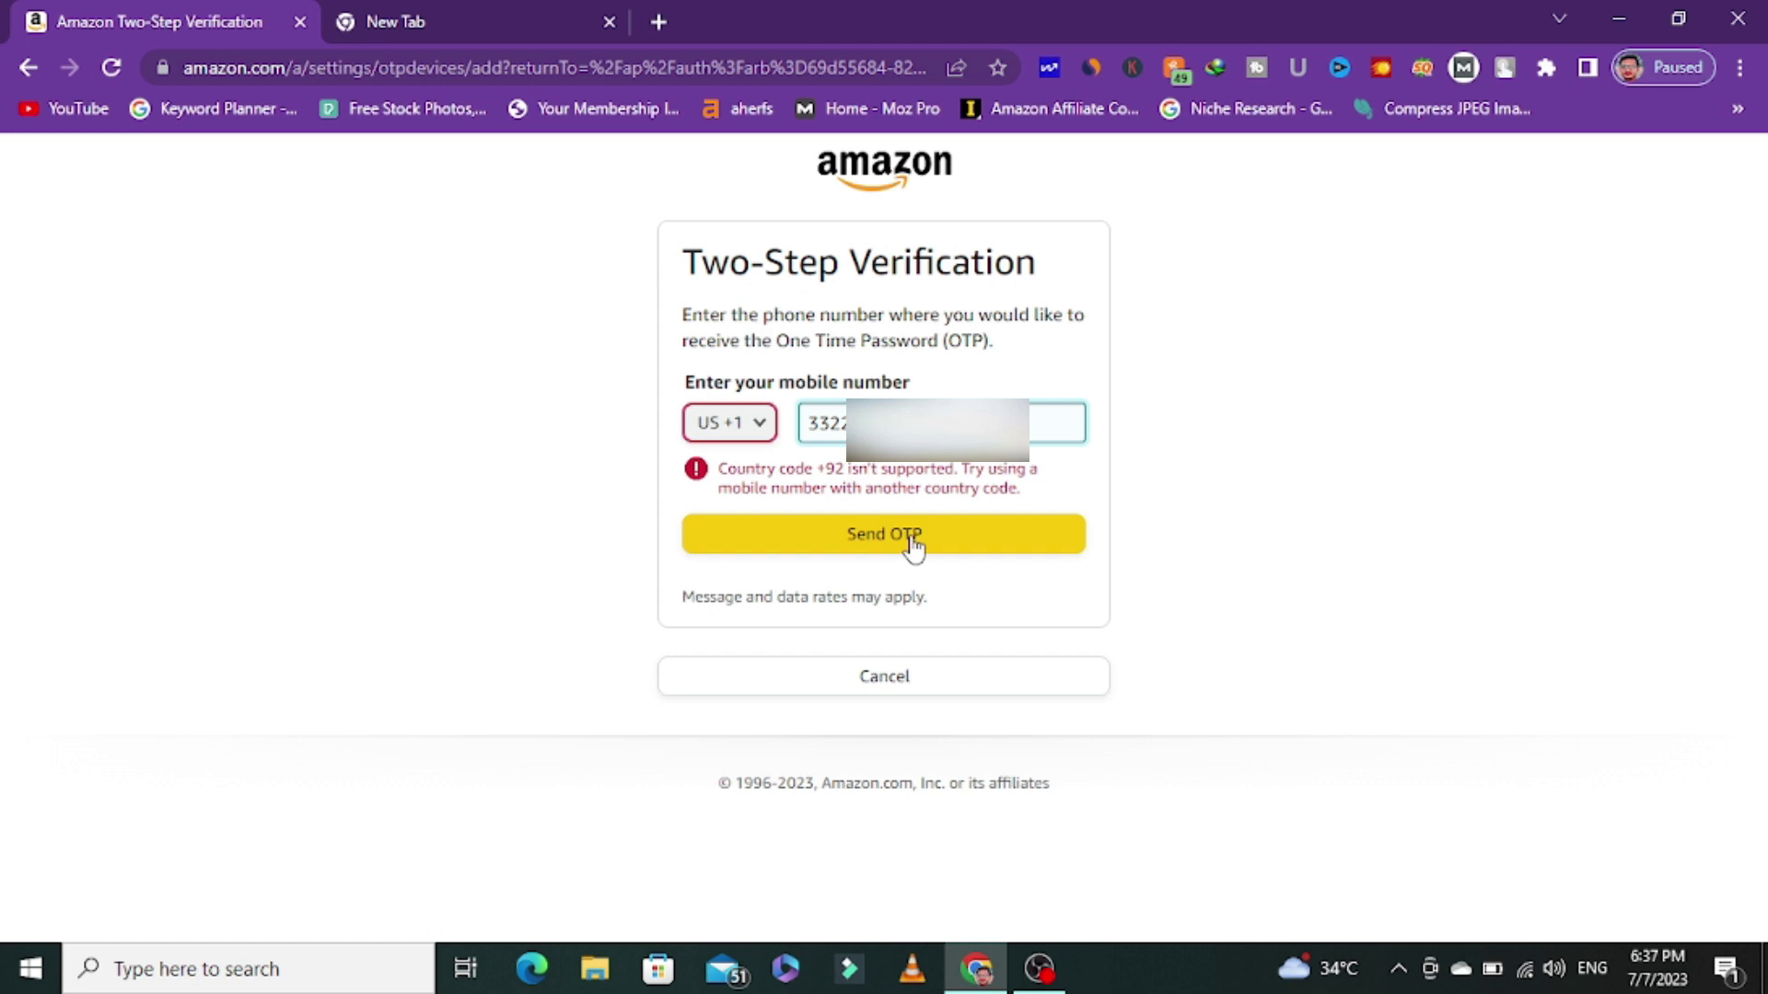
- Send a one-time password to the entered mobile number for two-step verification
click(911, 543)
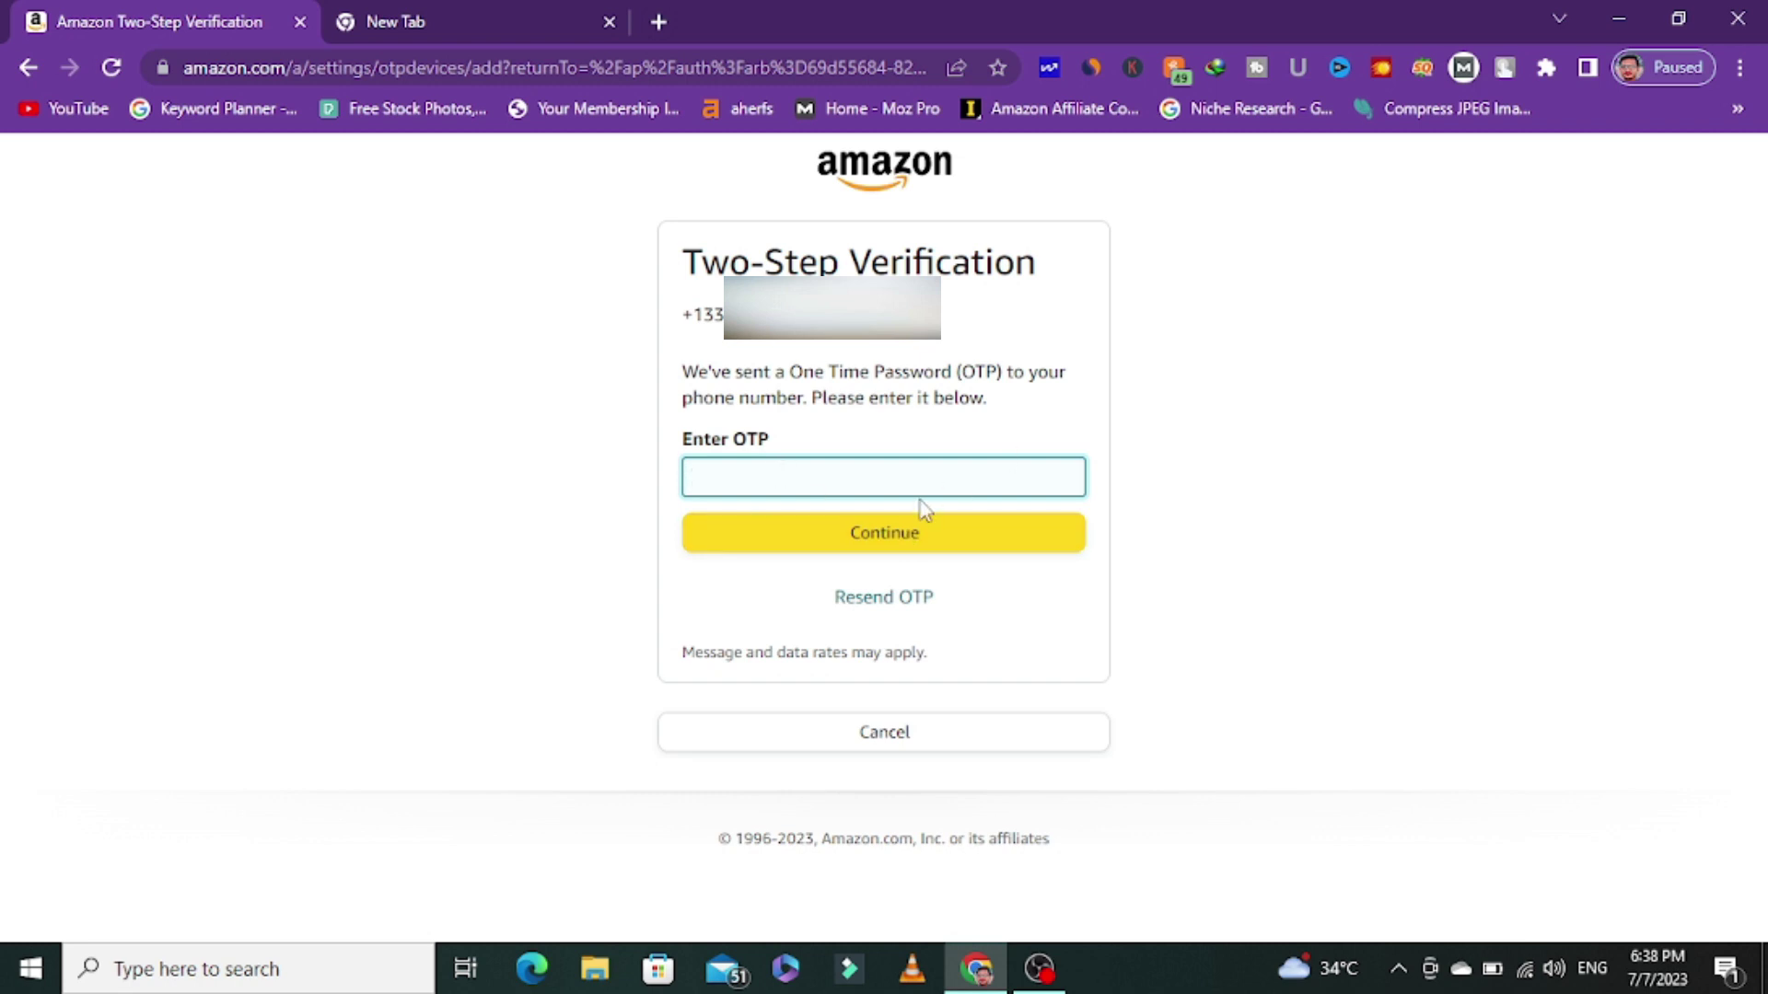
- Enter the received verification code and submit it to complete two-step verification
click(907, 548)
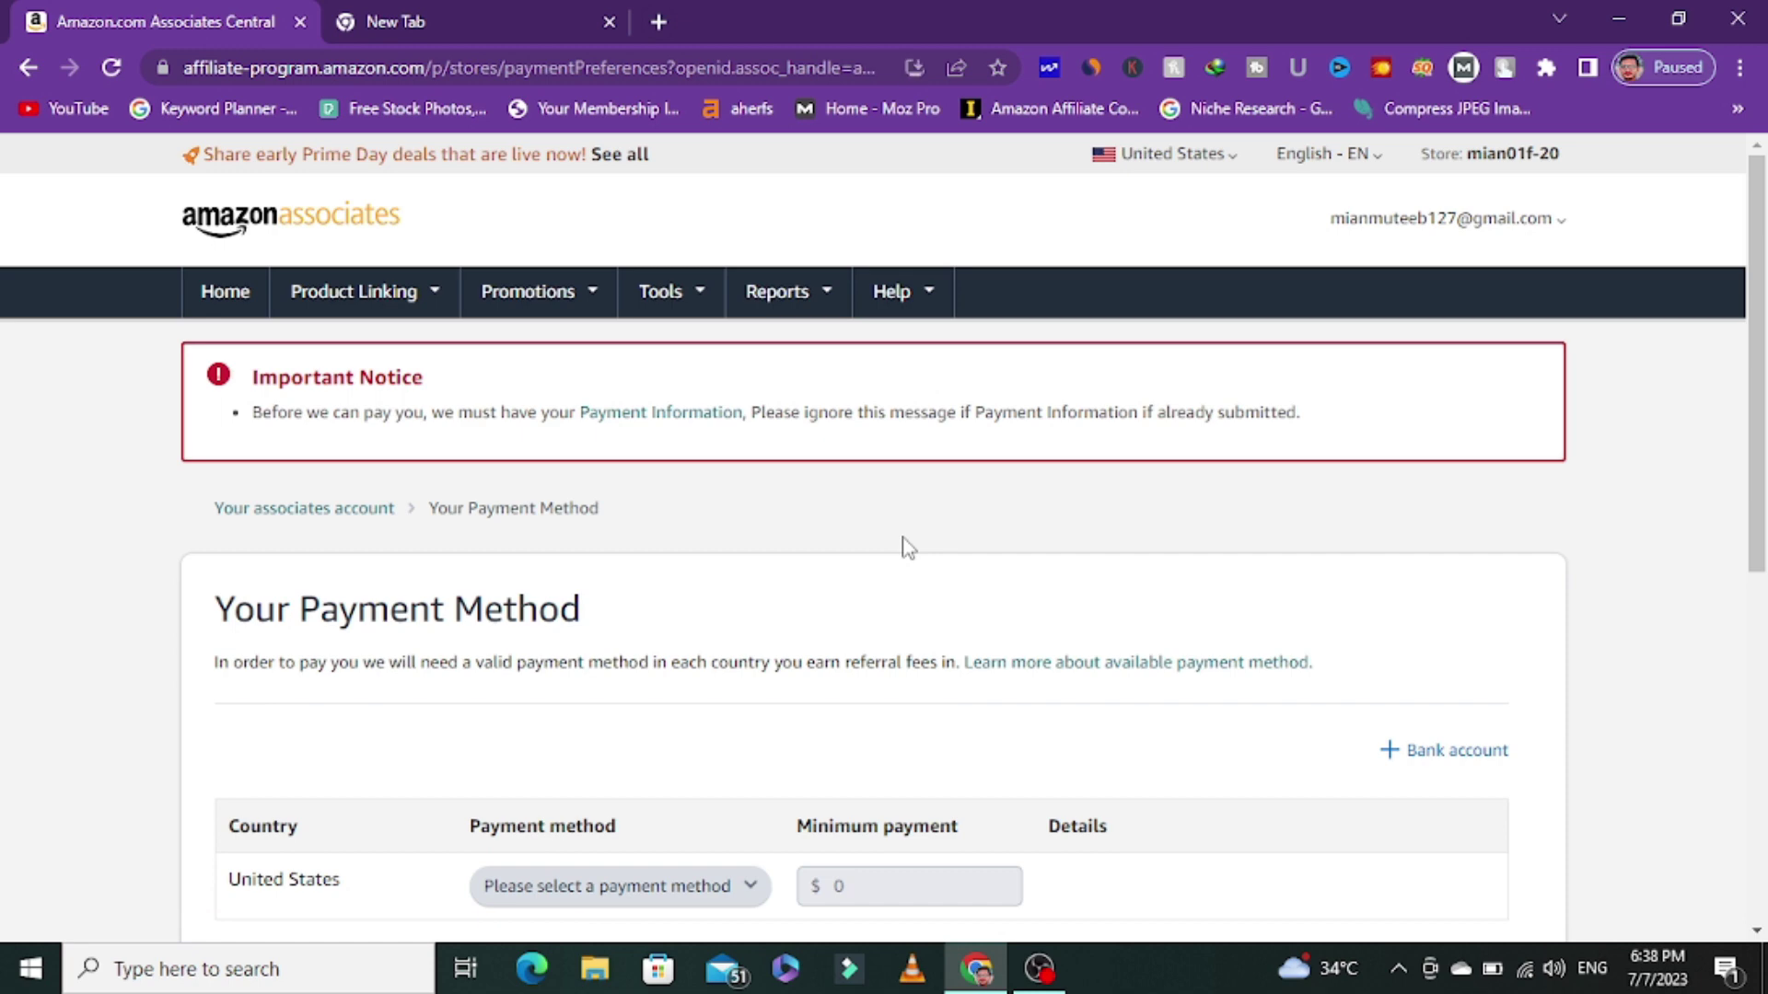
- Follow the + Bank account link from the payment method page to the bank accounts page
scroll(792, 576, down, 1)
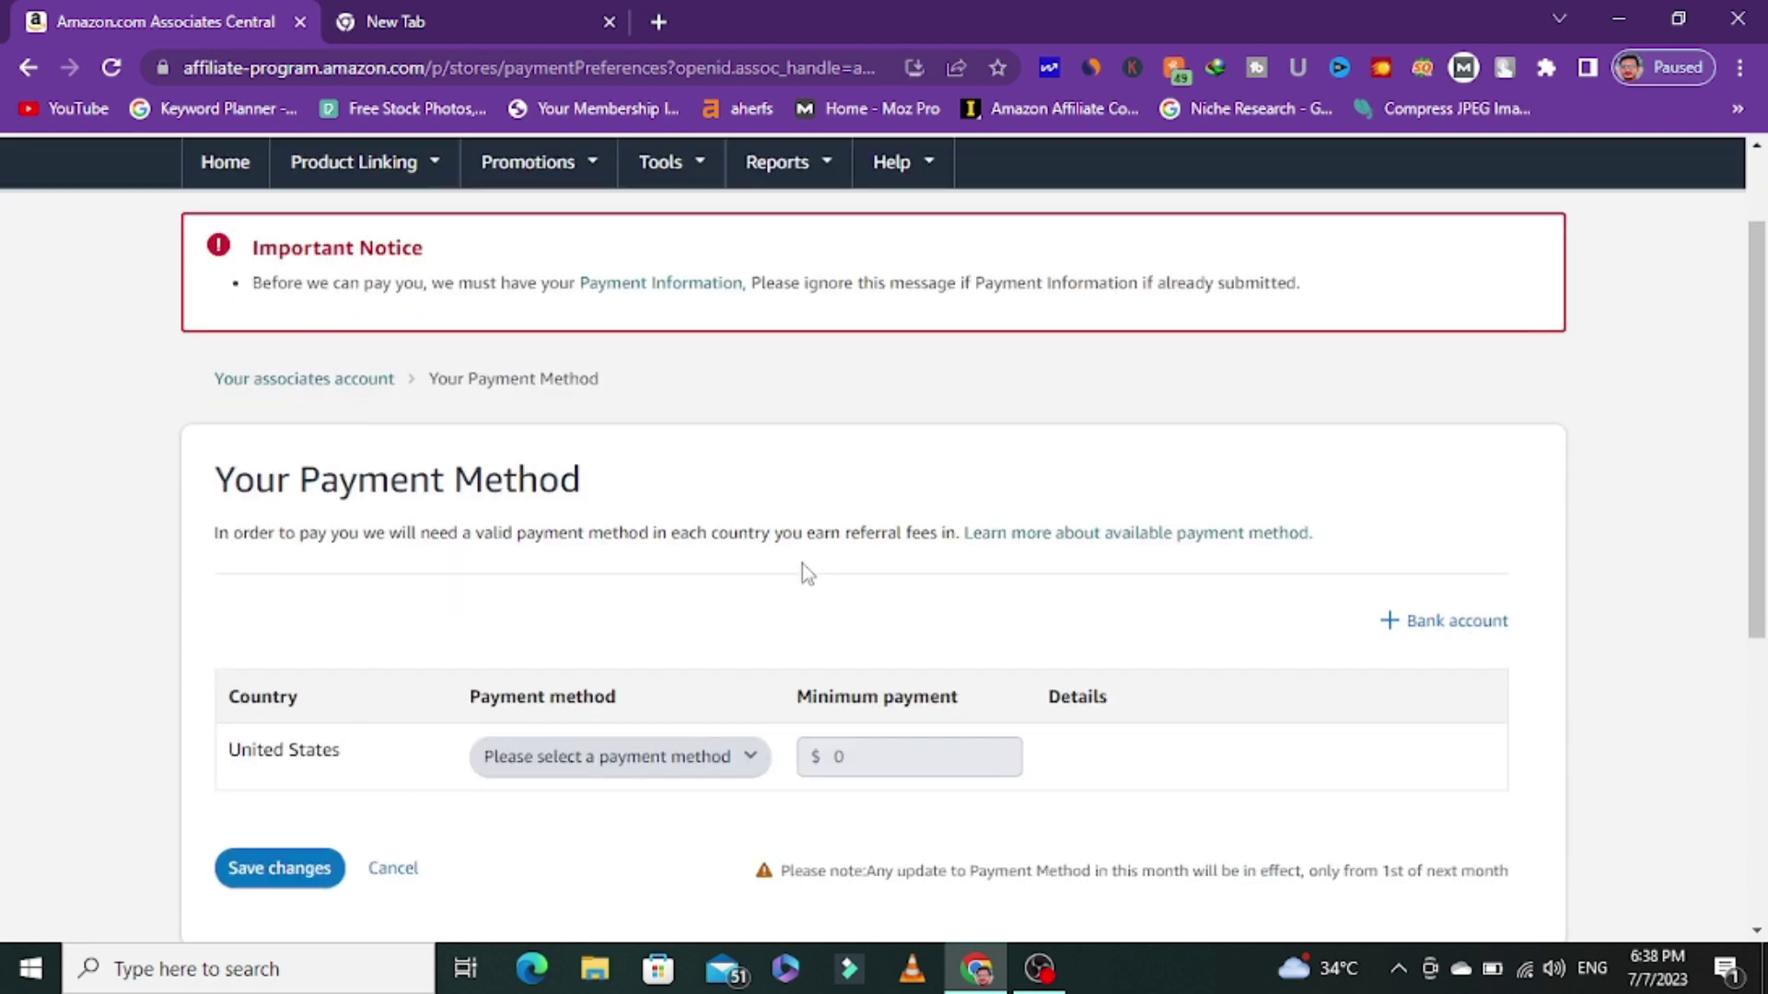
scroll(802, 571, down, 1)
scroll(641, 764, down, 1)
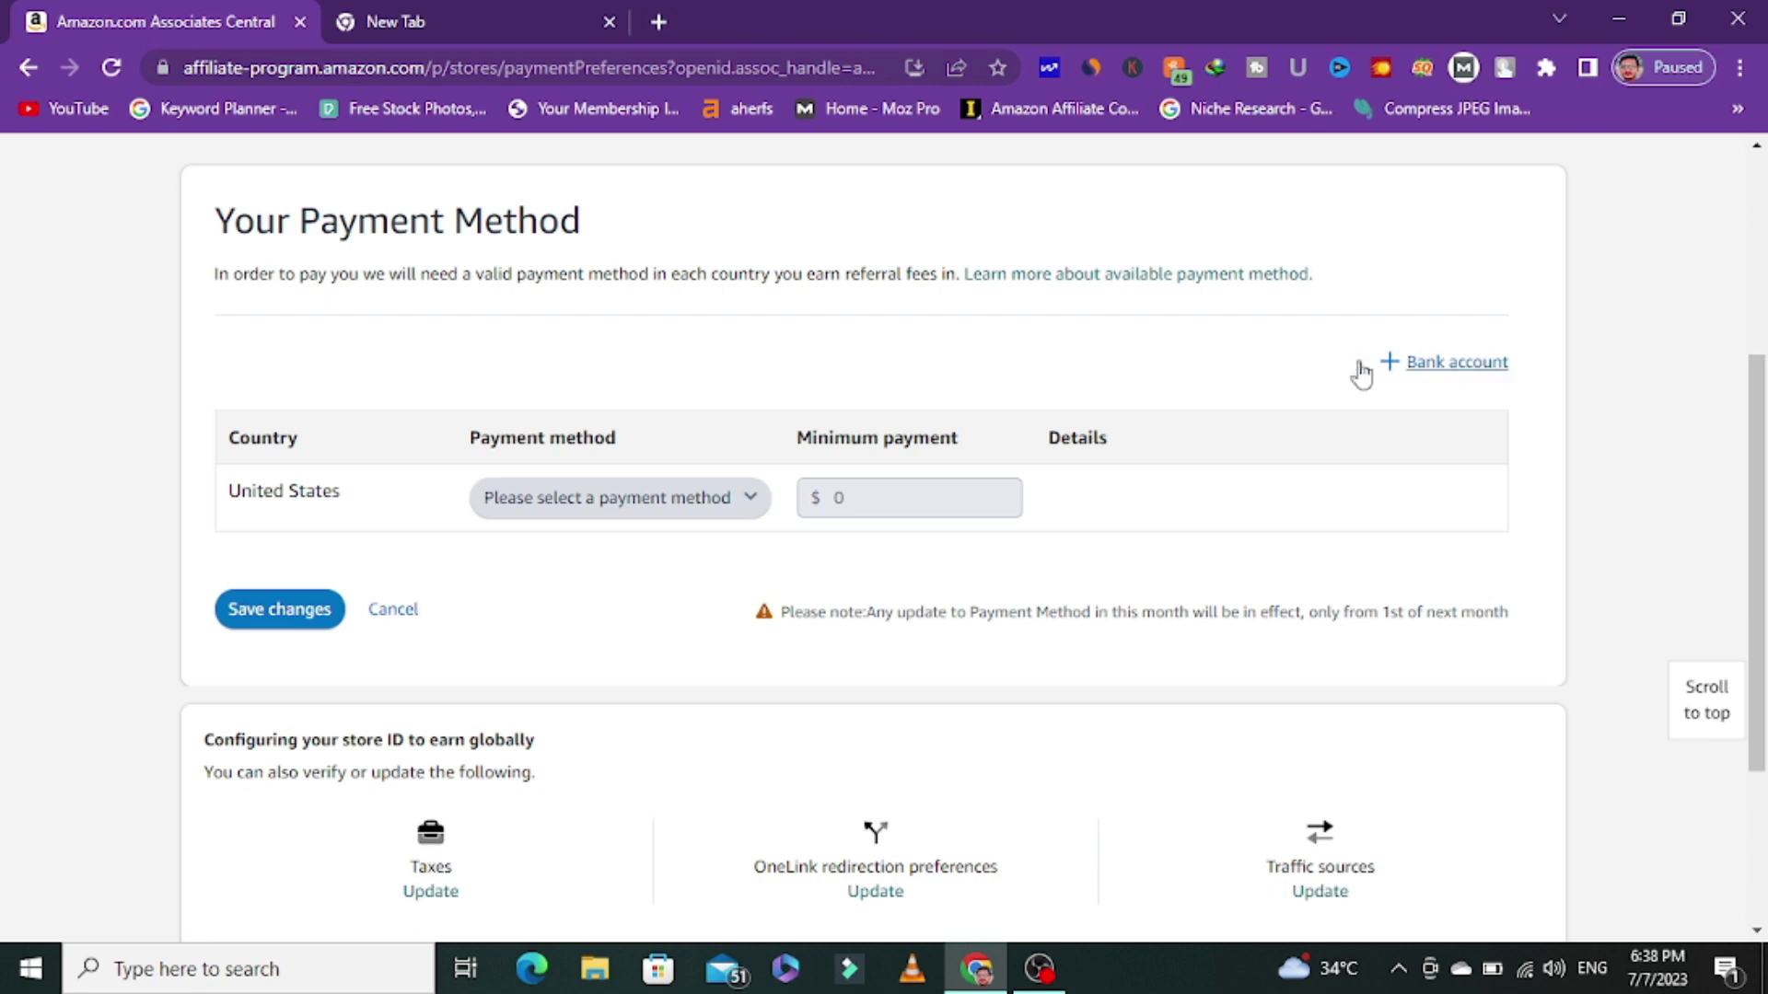
click(1441, 368)
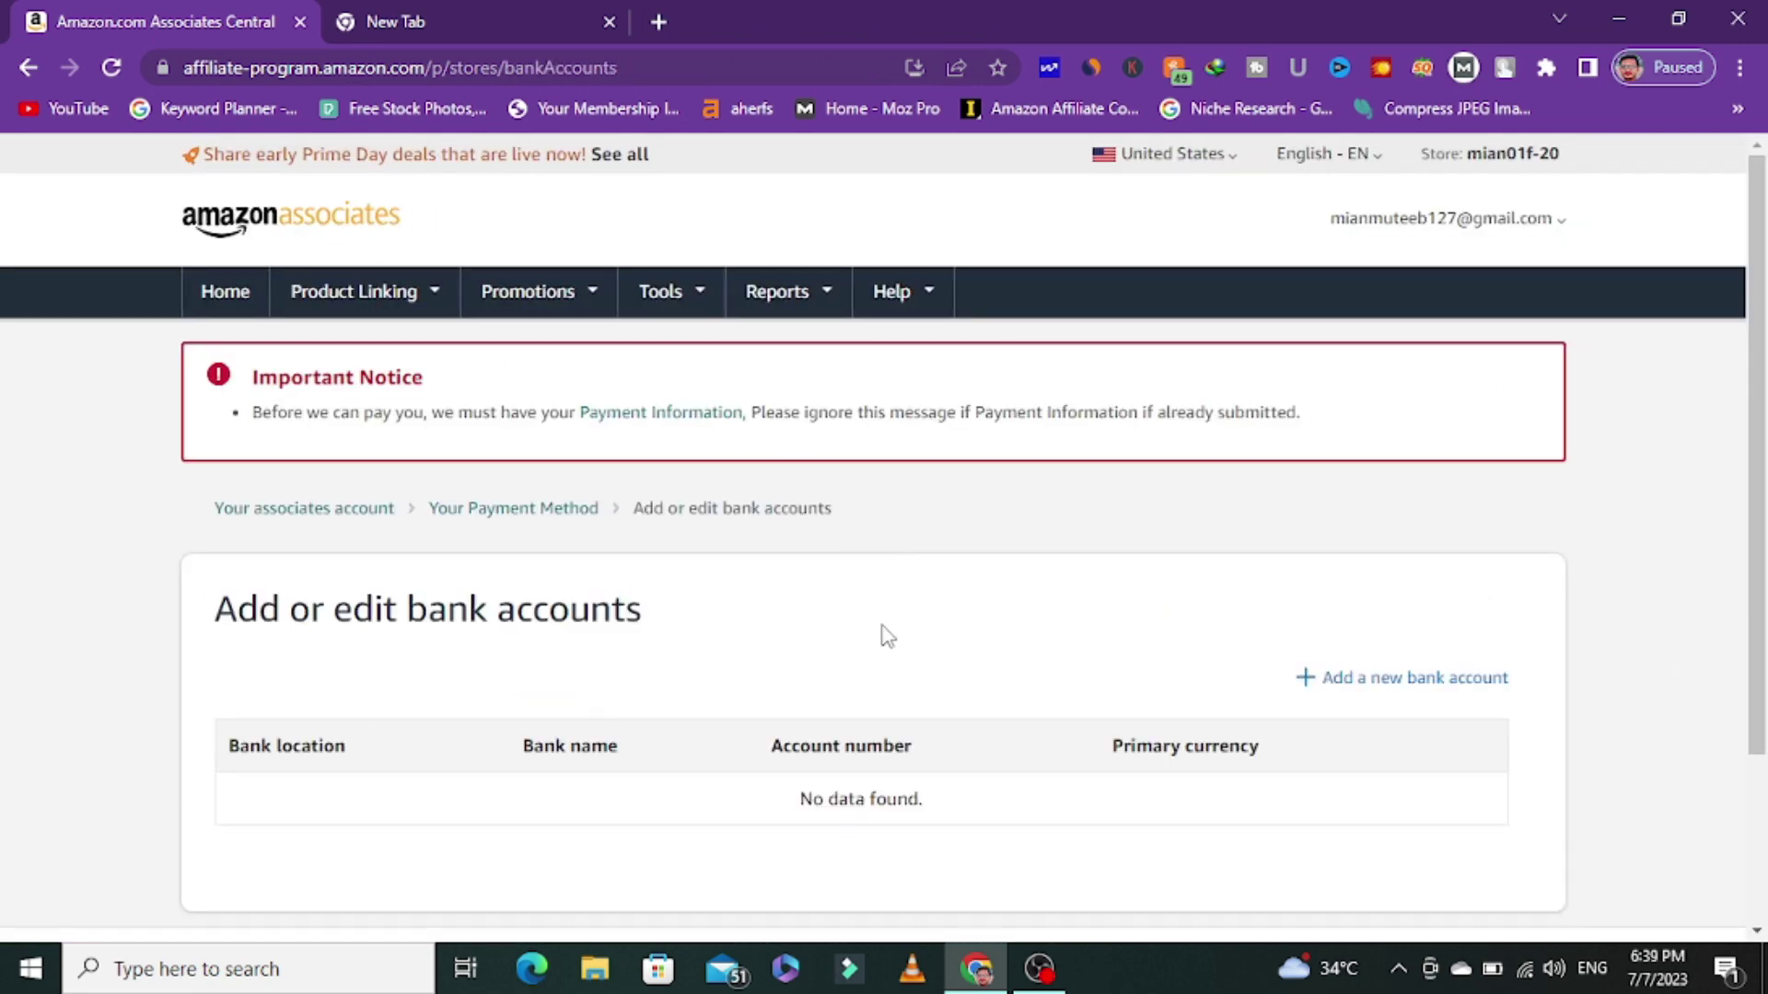
scroll(884, 635, down, 3)
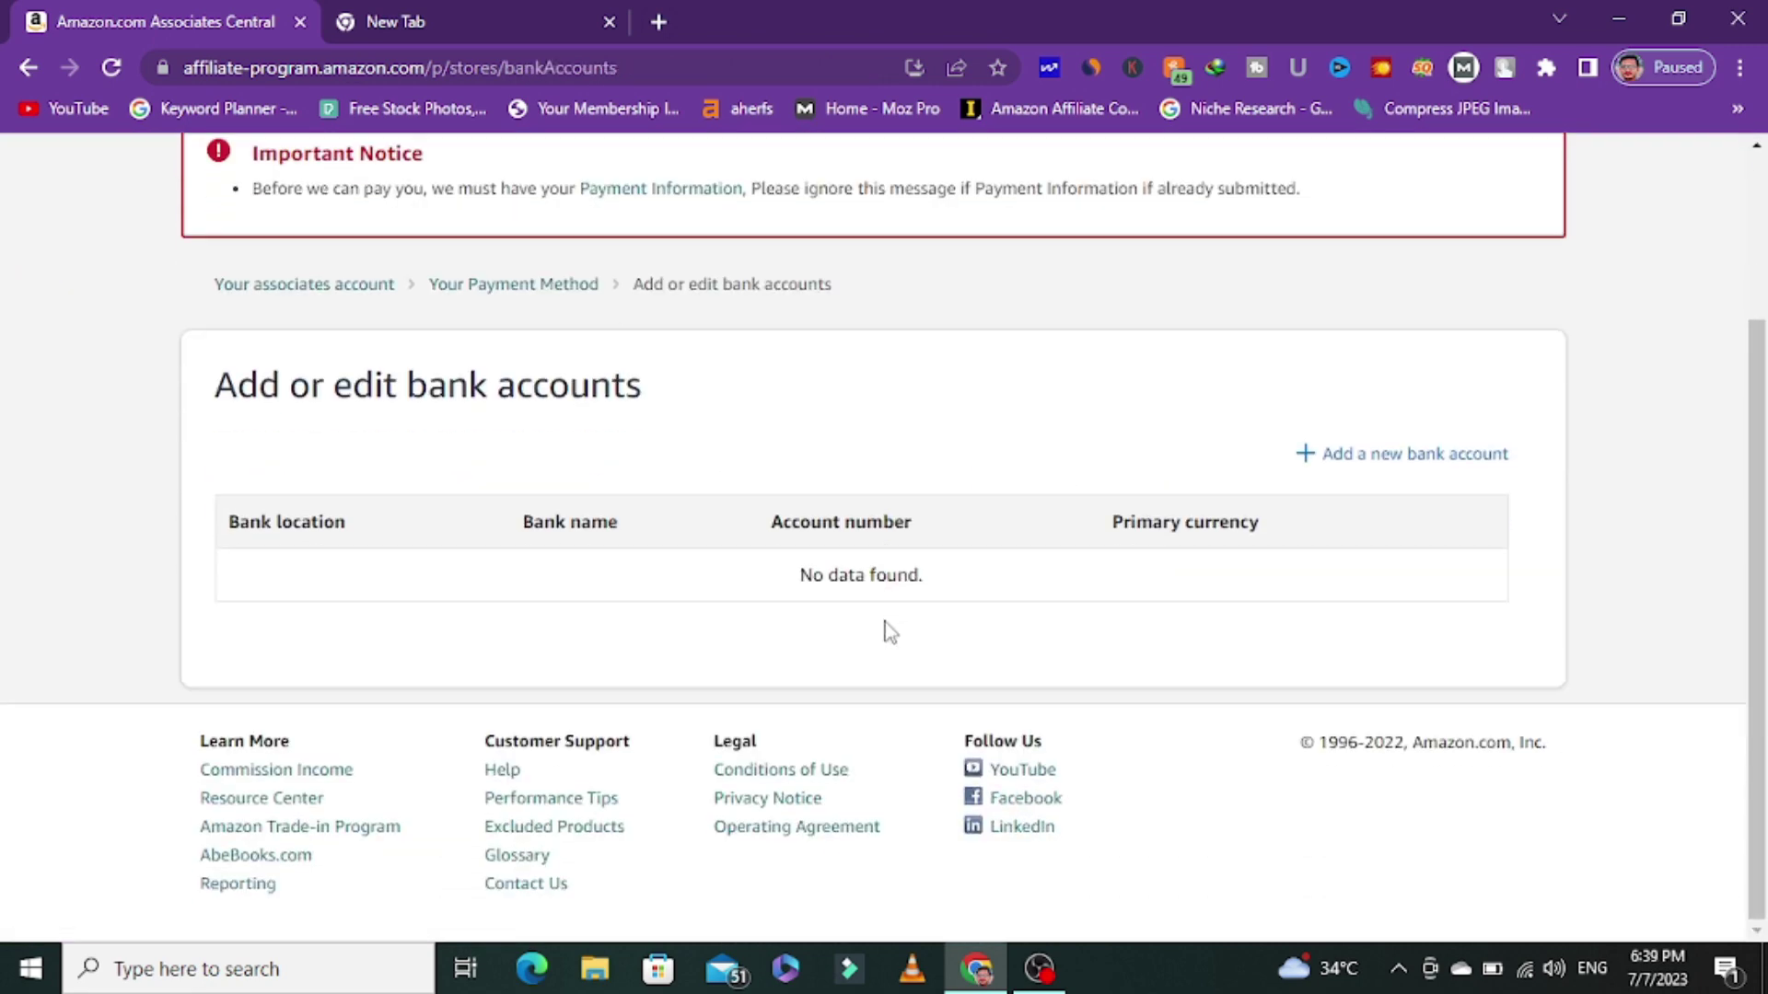
- Start a new bank account with location United States and currency US Dollars, then go to the blank tab
click(1378, 458)
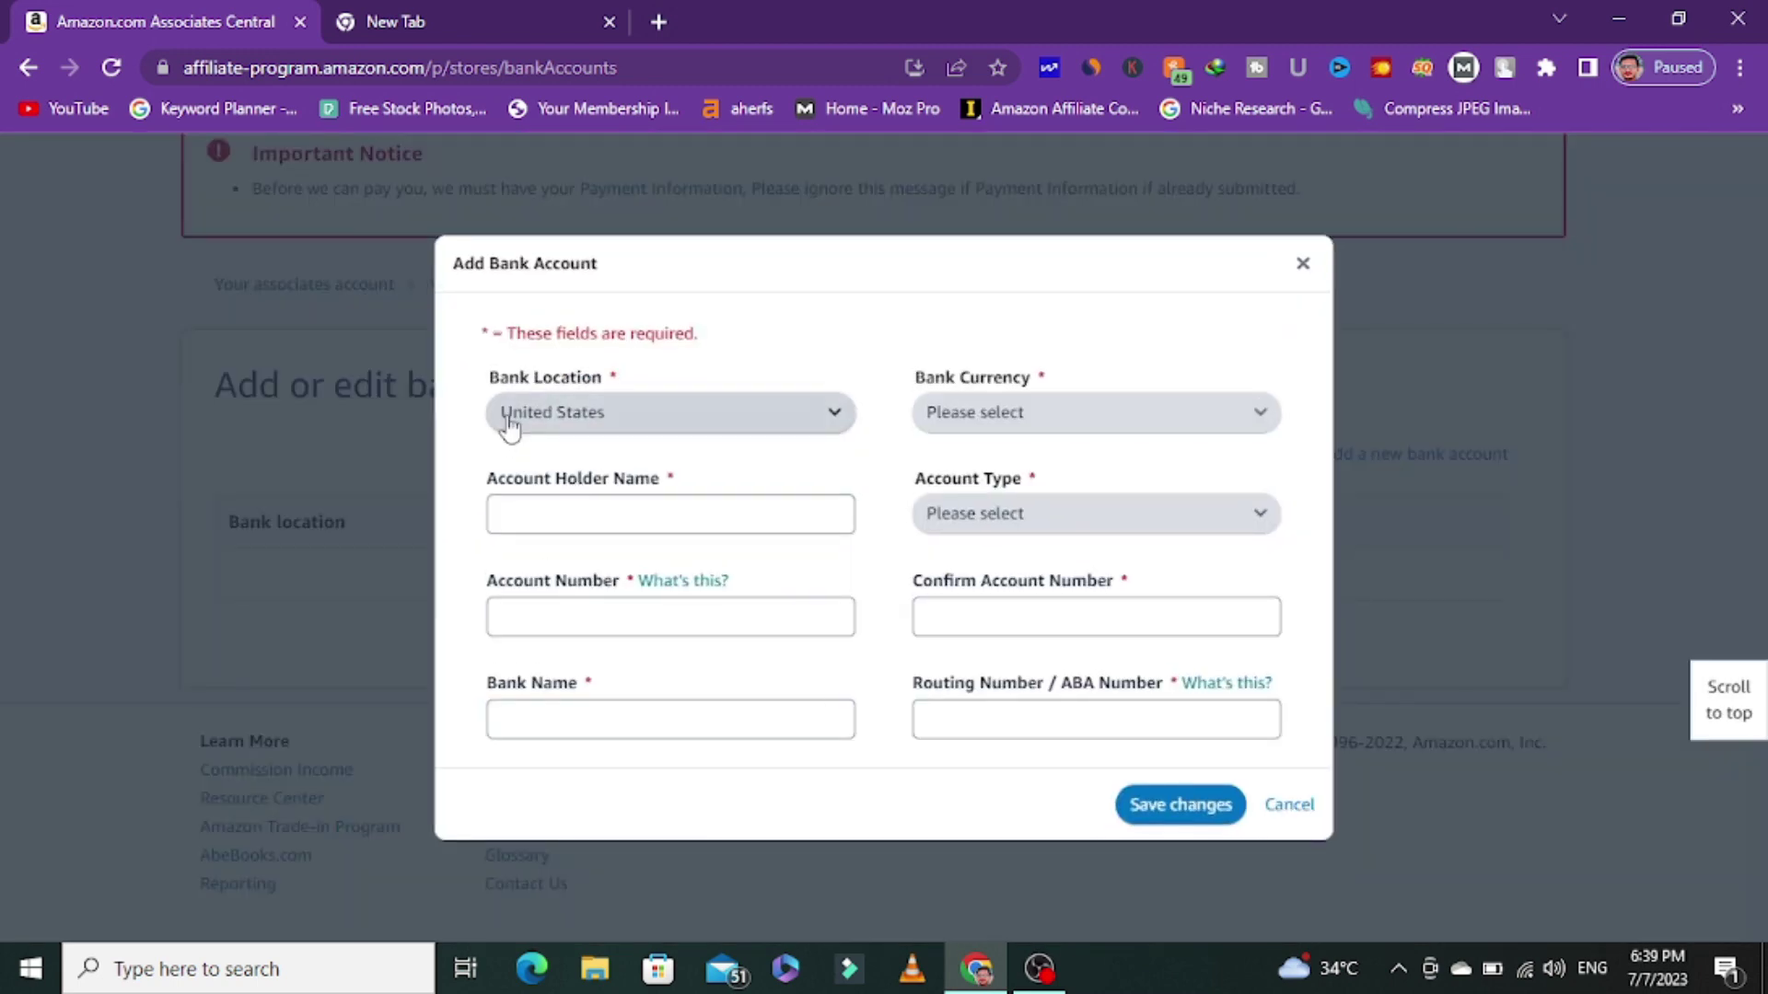
click(732, 410)
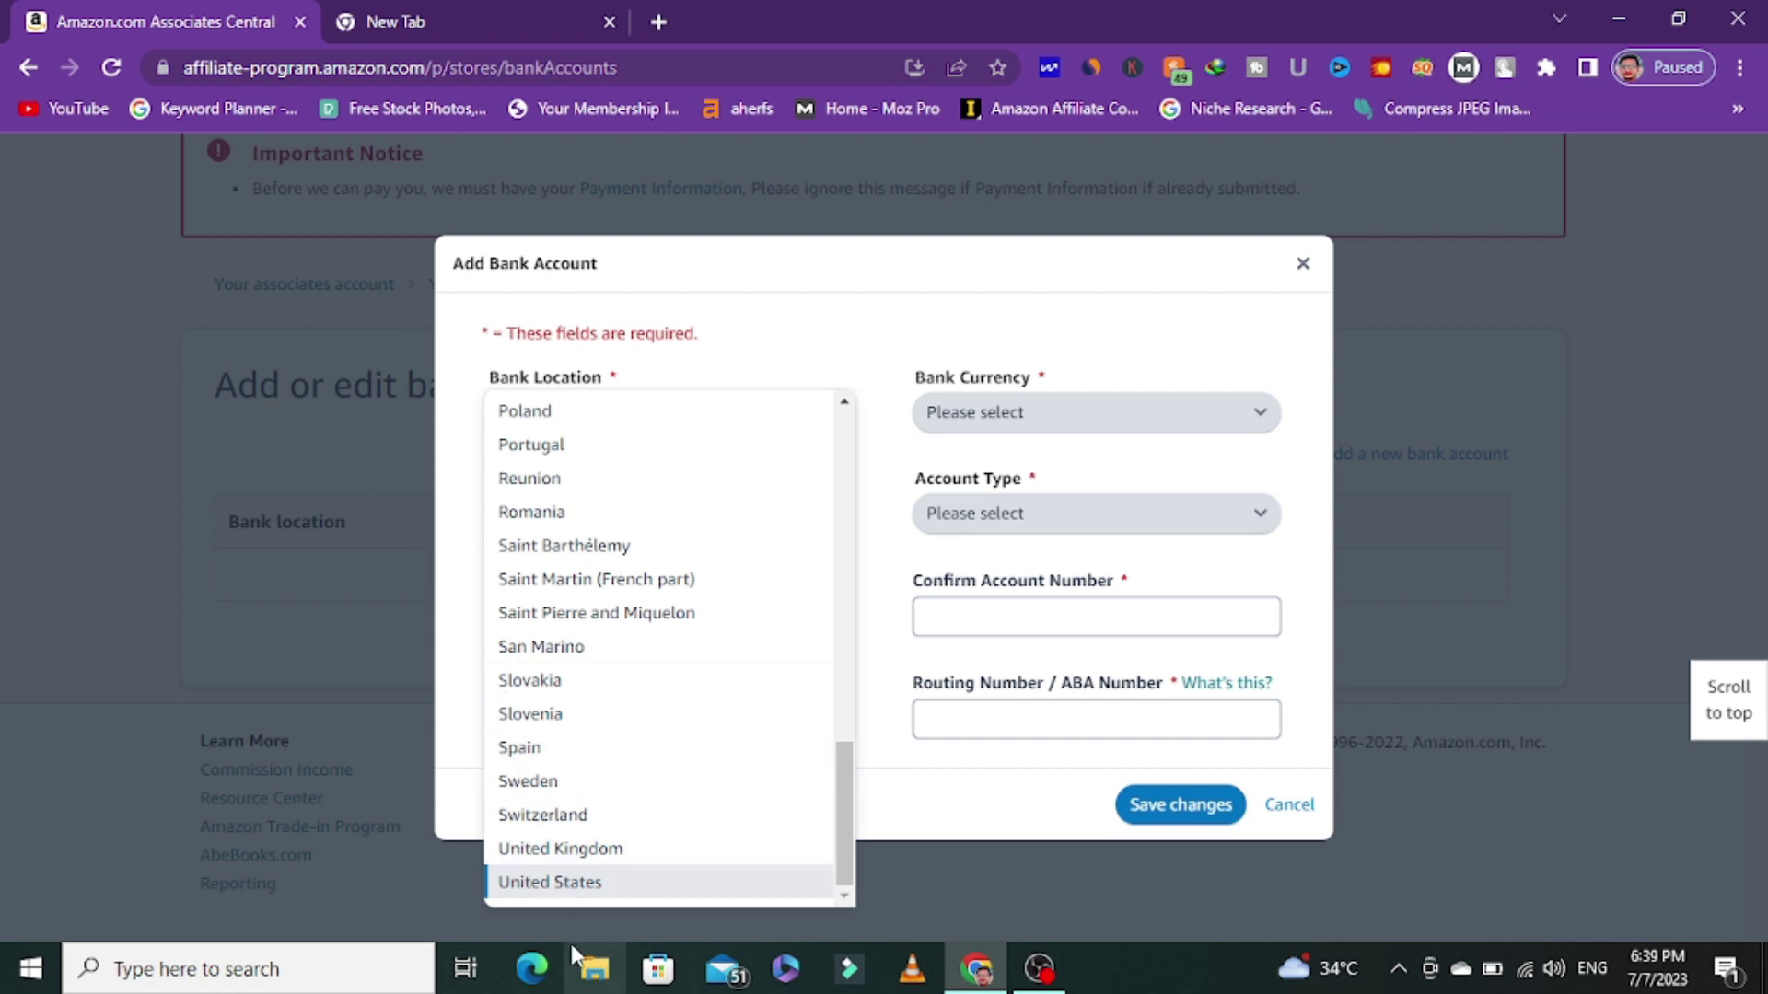
click(550, 882)
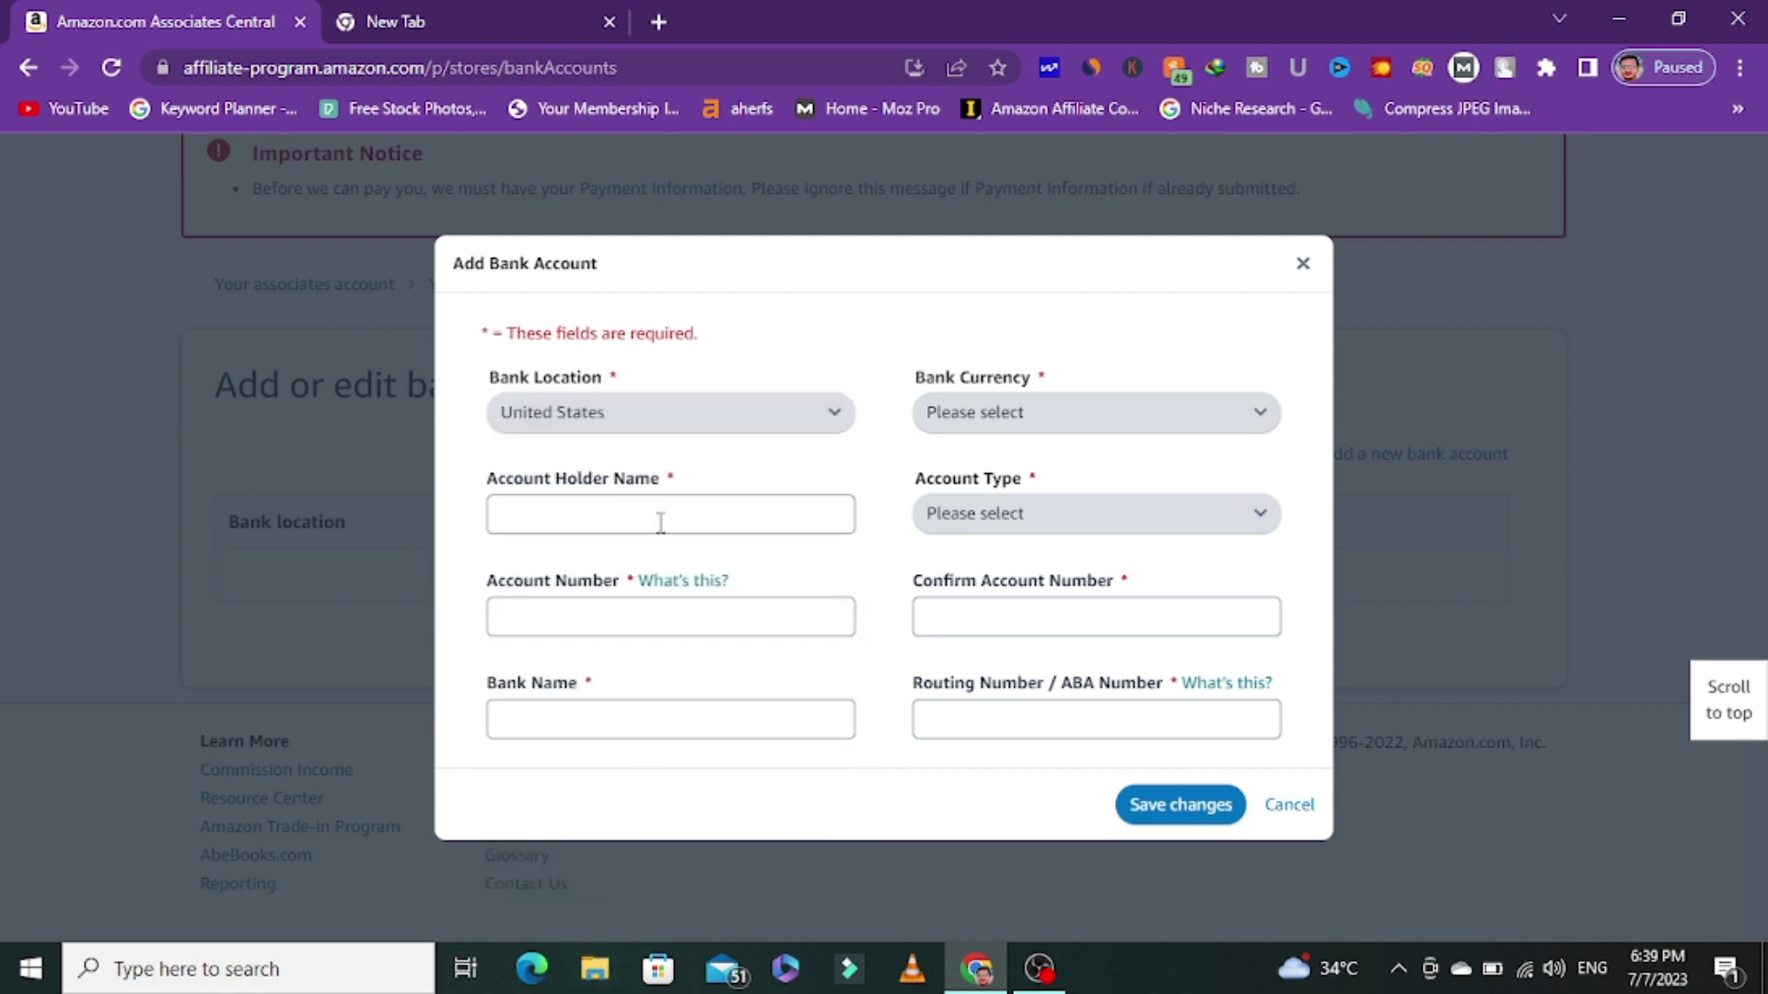
click(1145, 419)
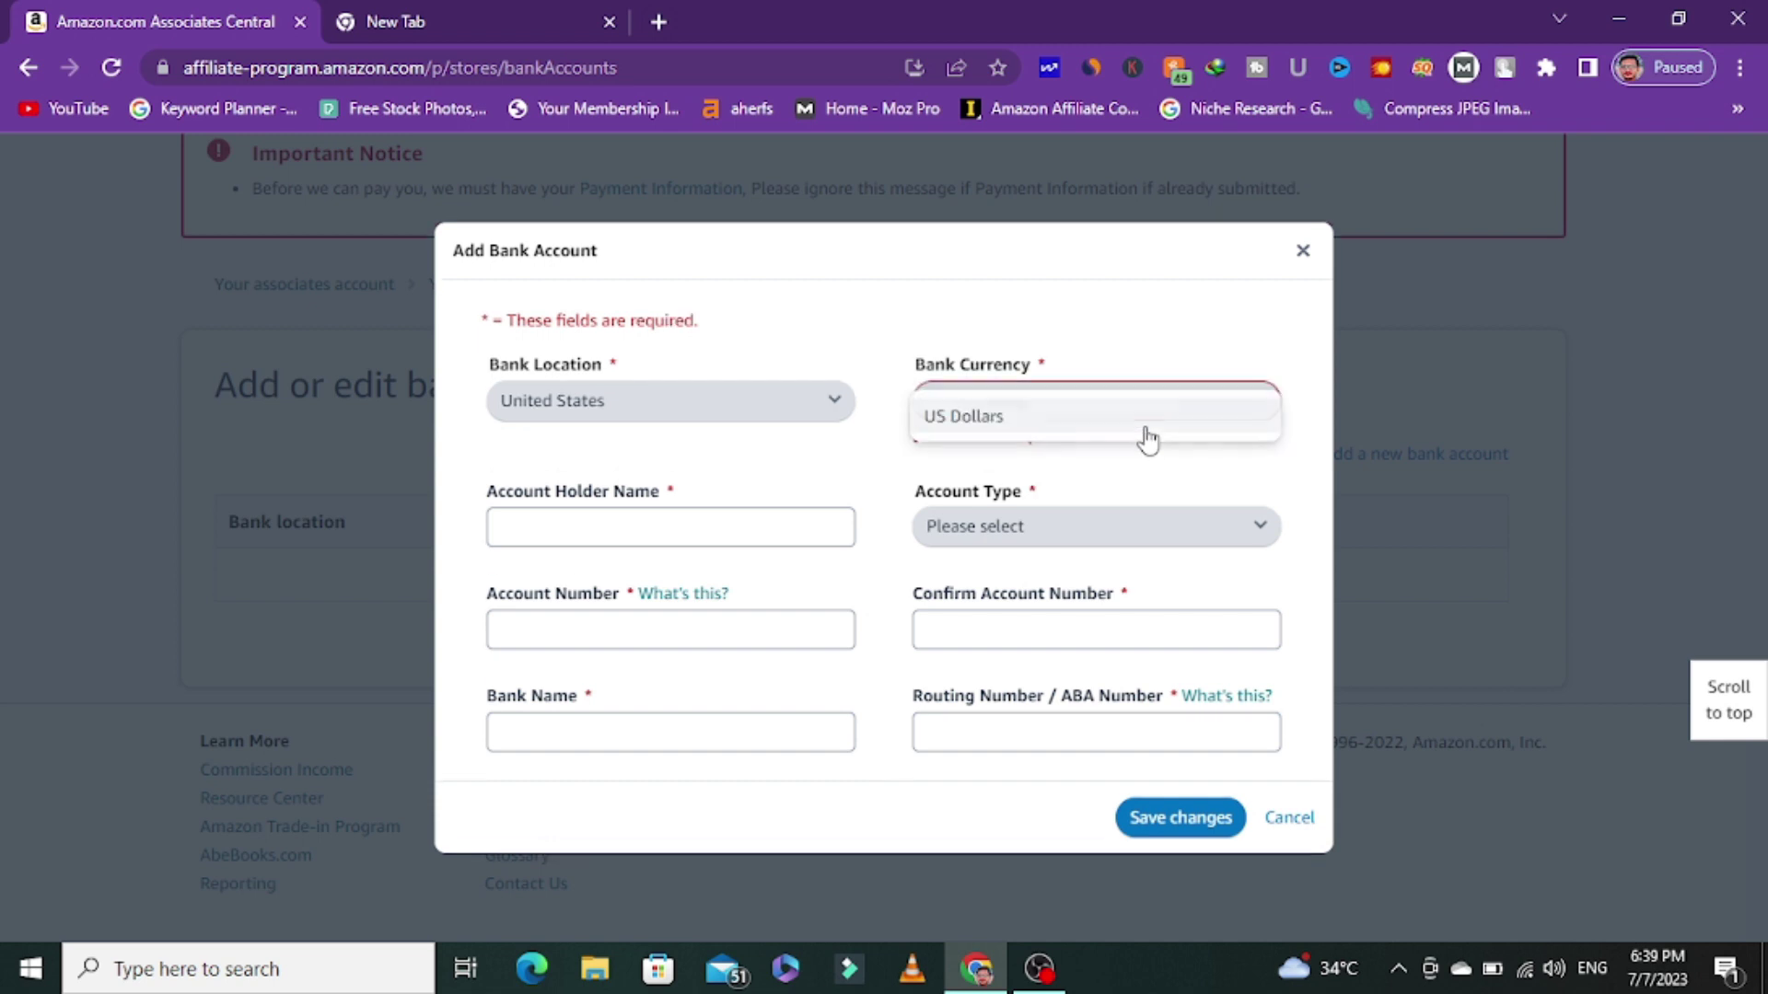
click(1142, 417)
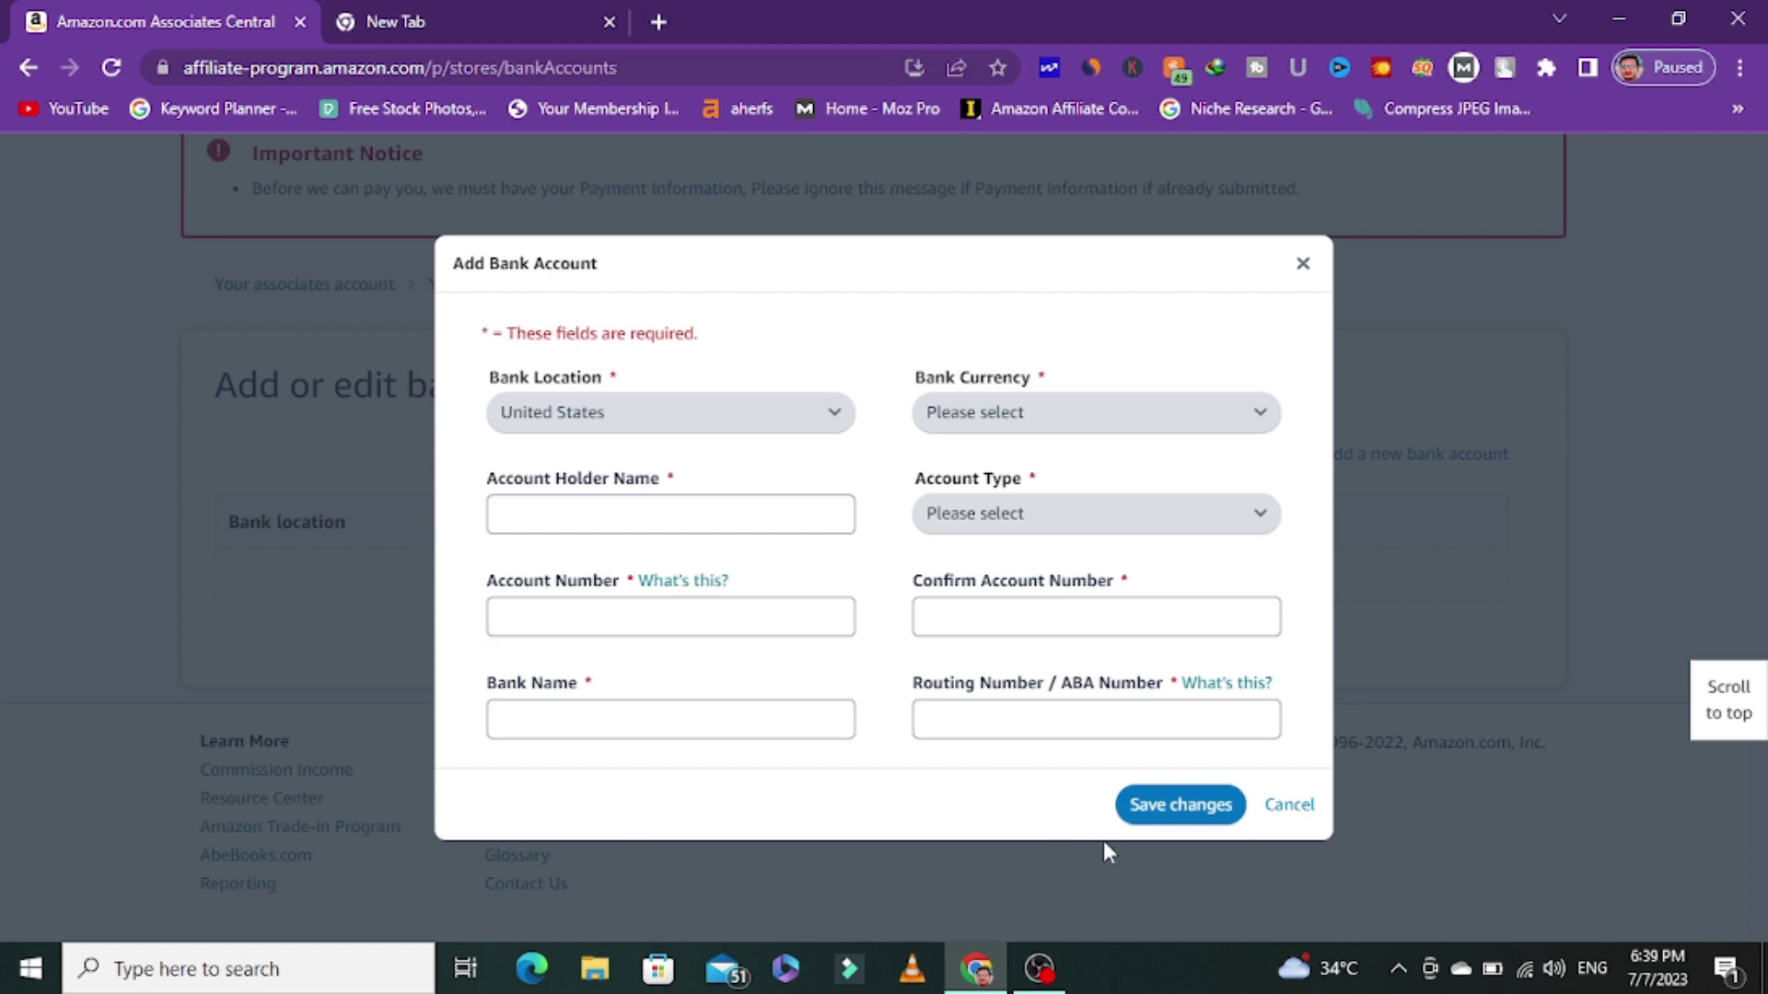
click(594, 11)
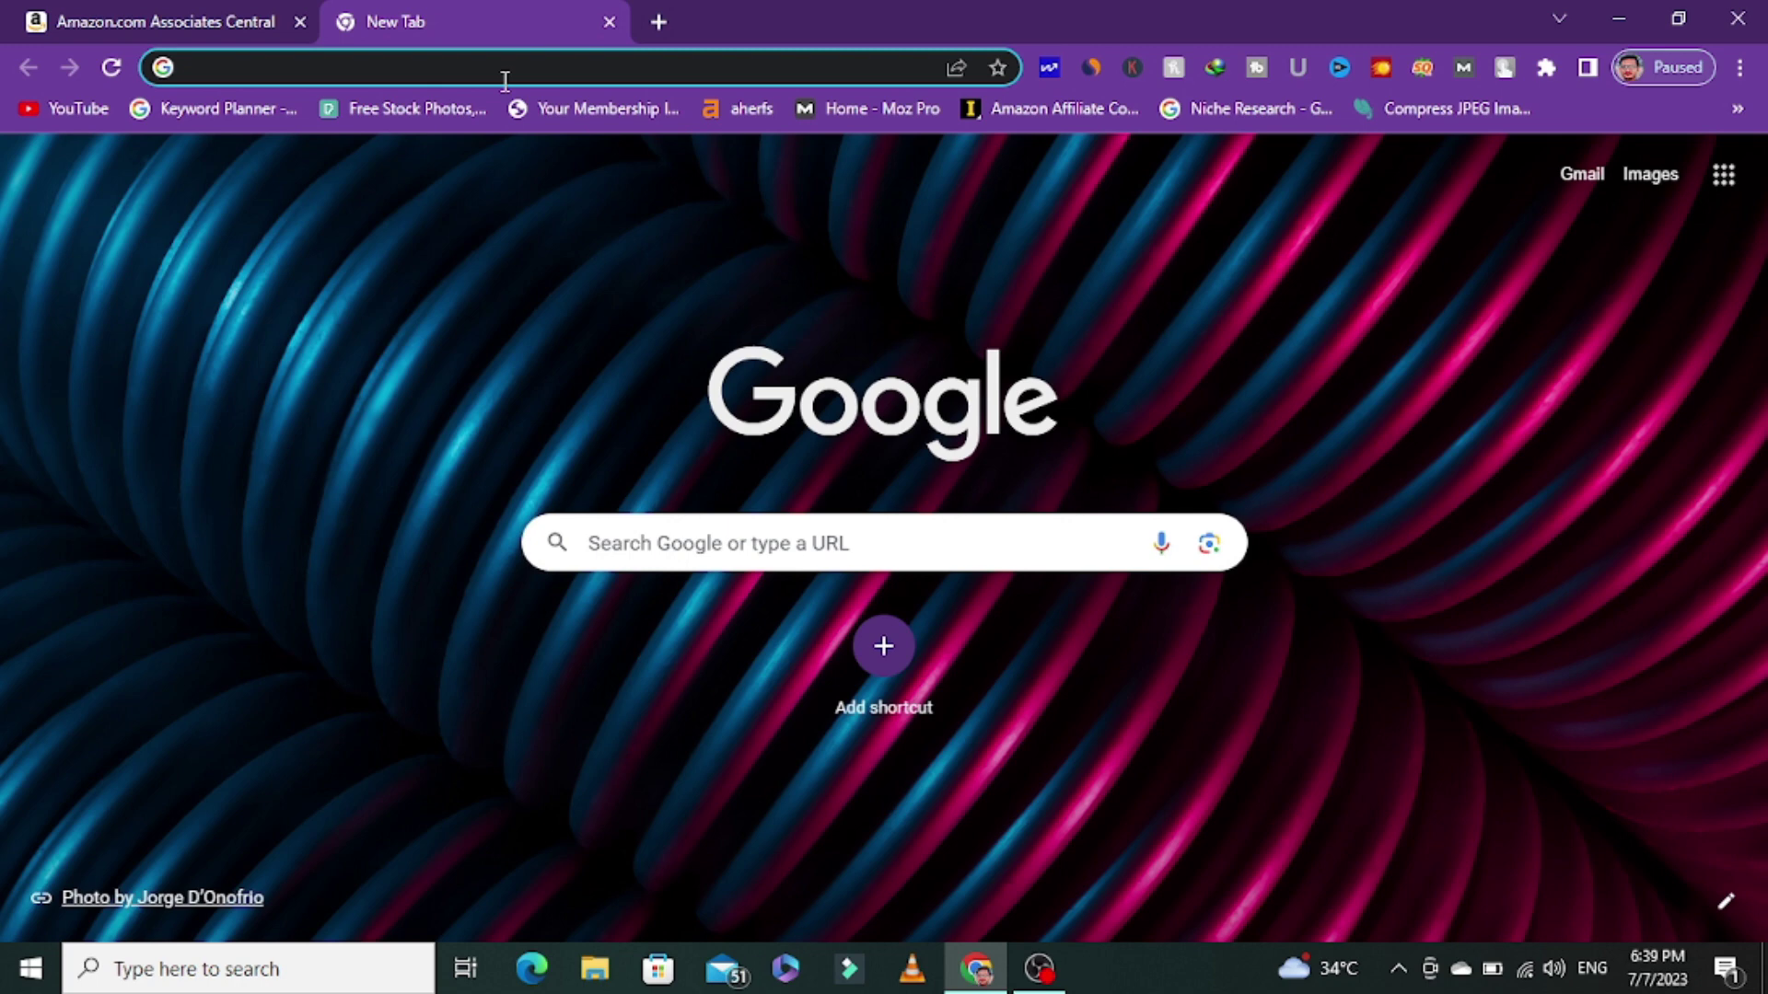
- Search Google for 'pyonner' and open the official Payoneer website's sign-in page
text(pyo)
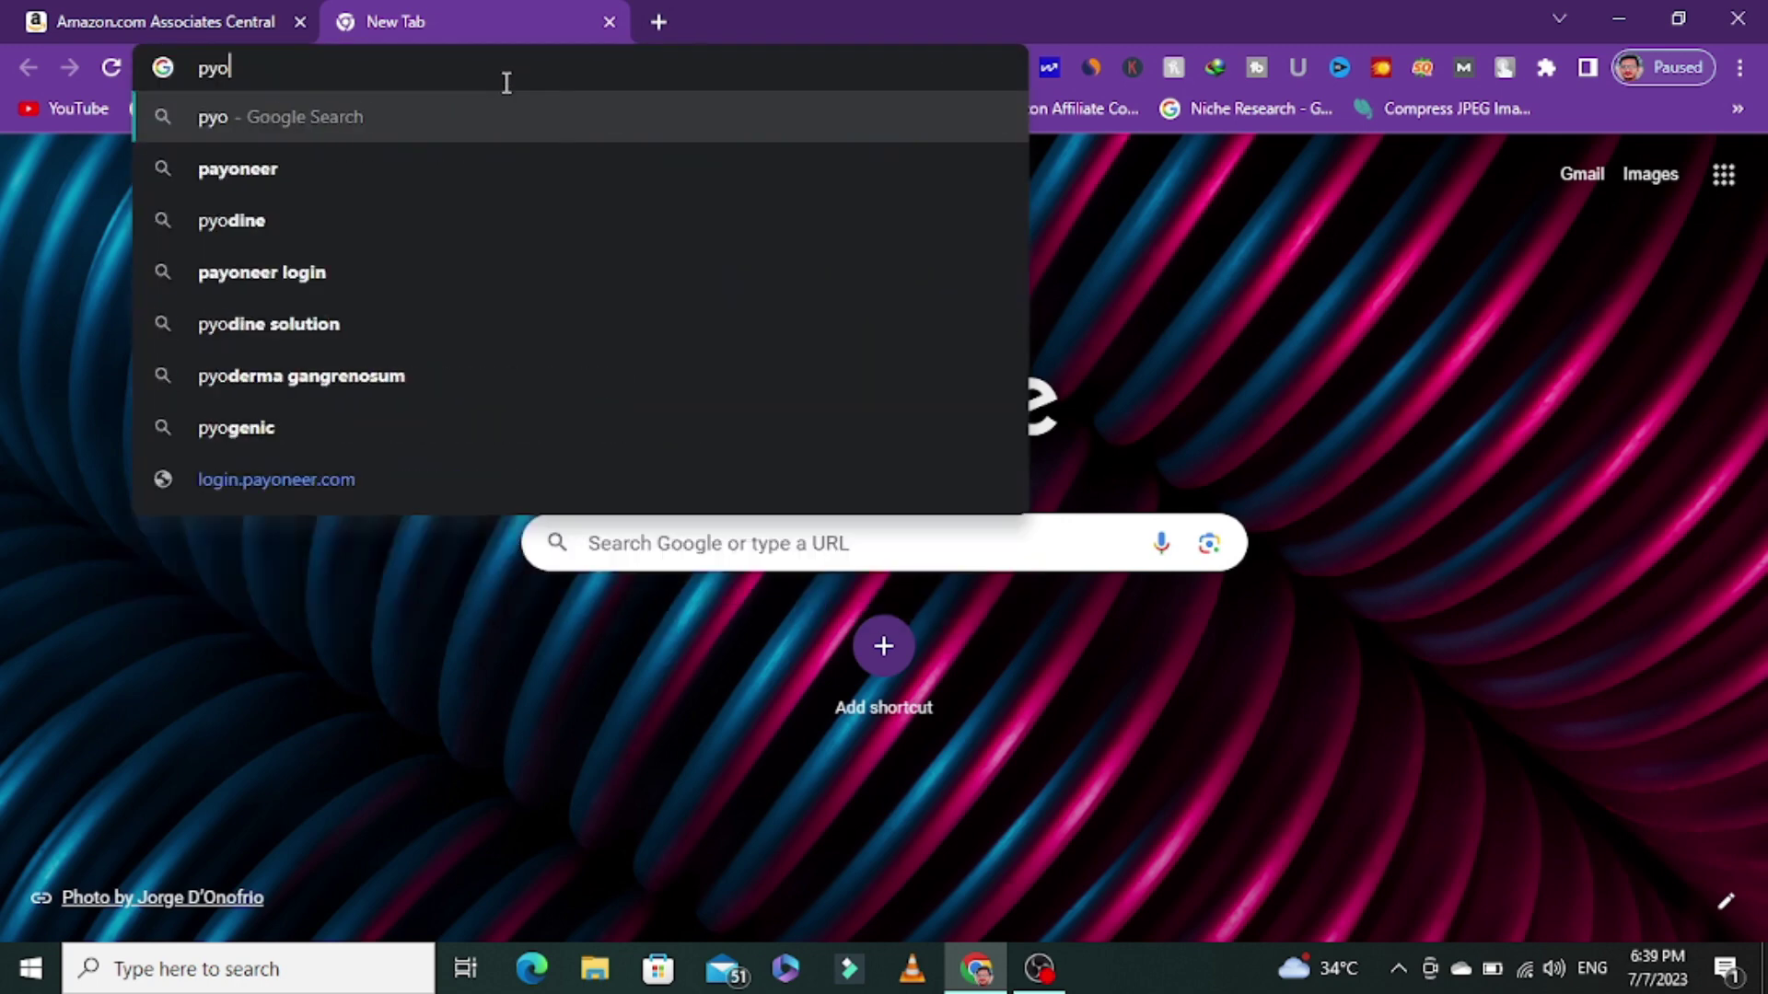
text(nner)
key(Return)
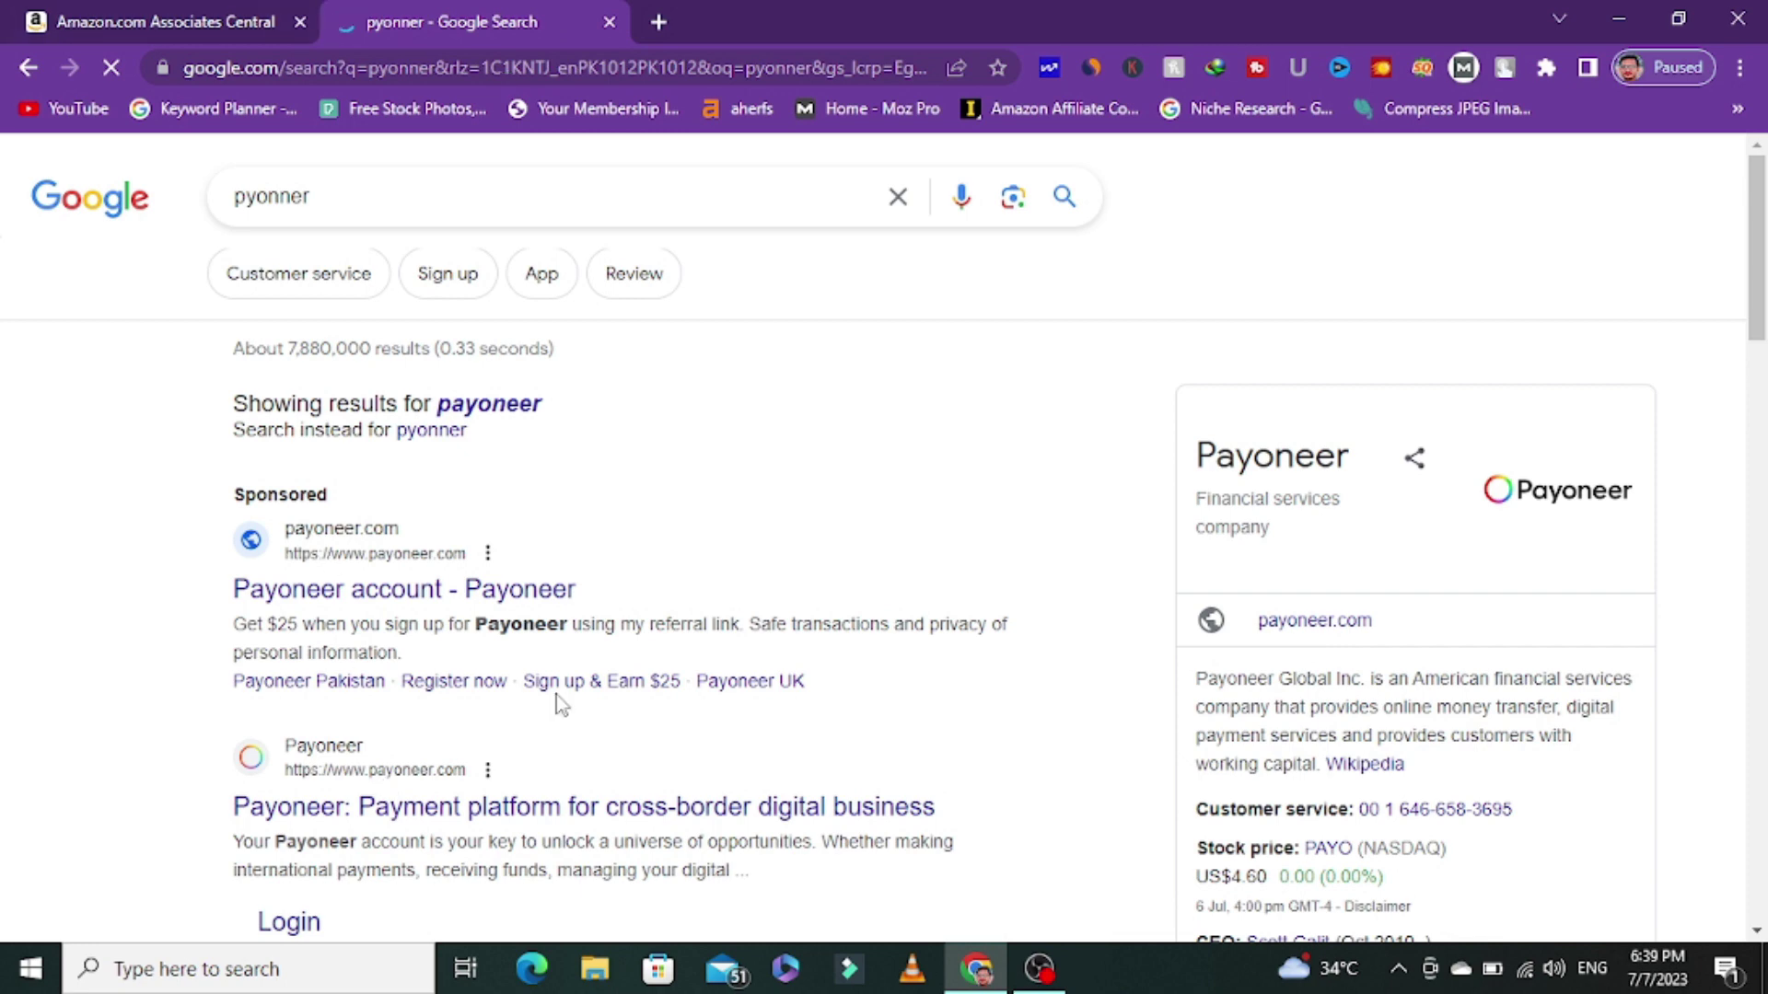
scroll(454, 678, down, 4)
click(393, 425)
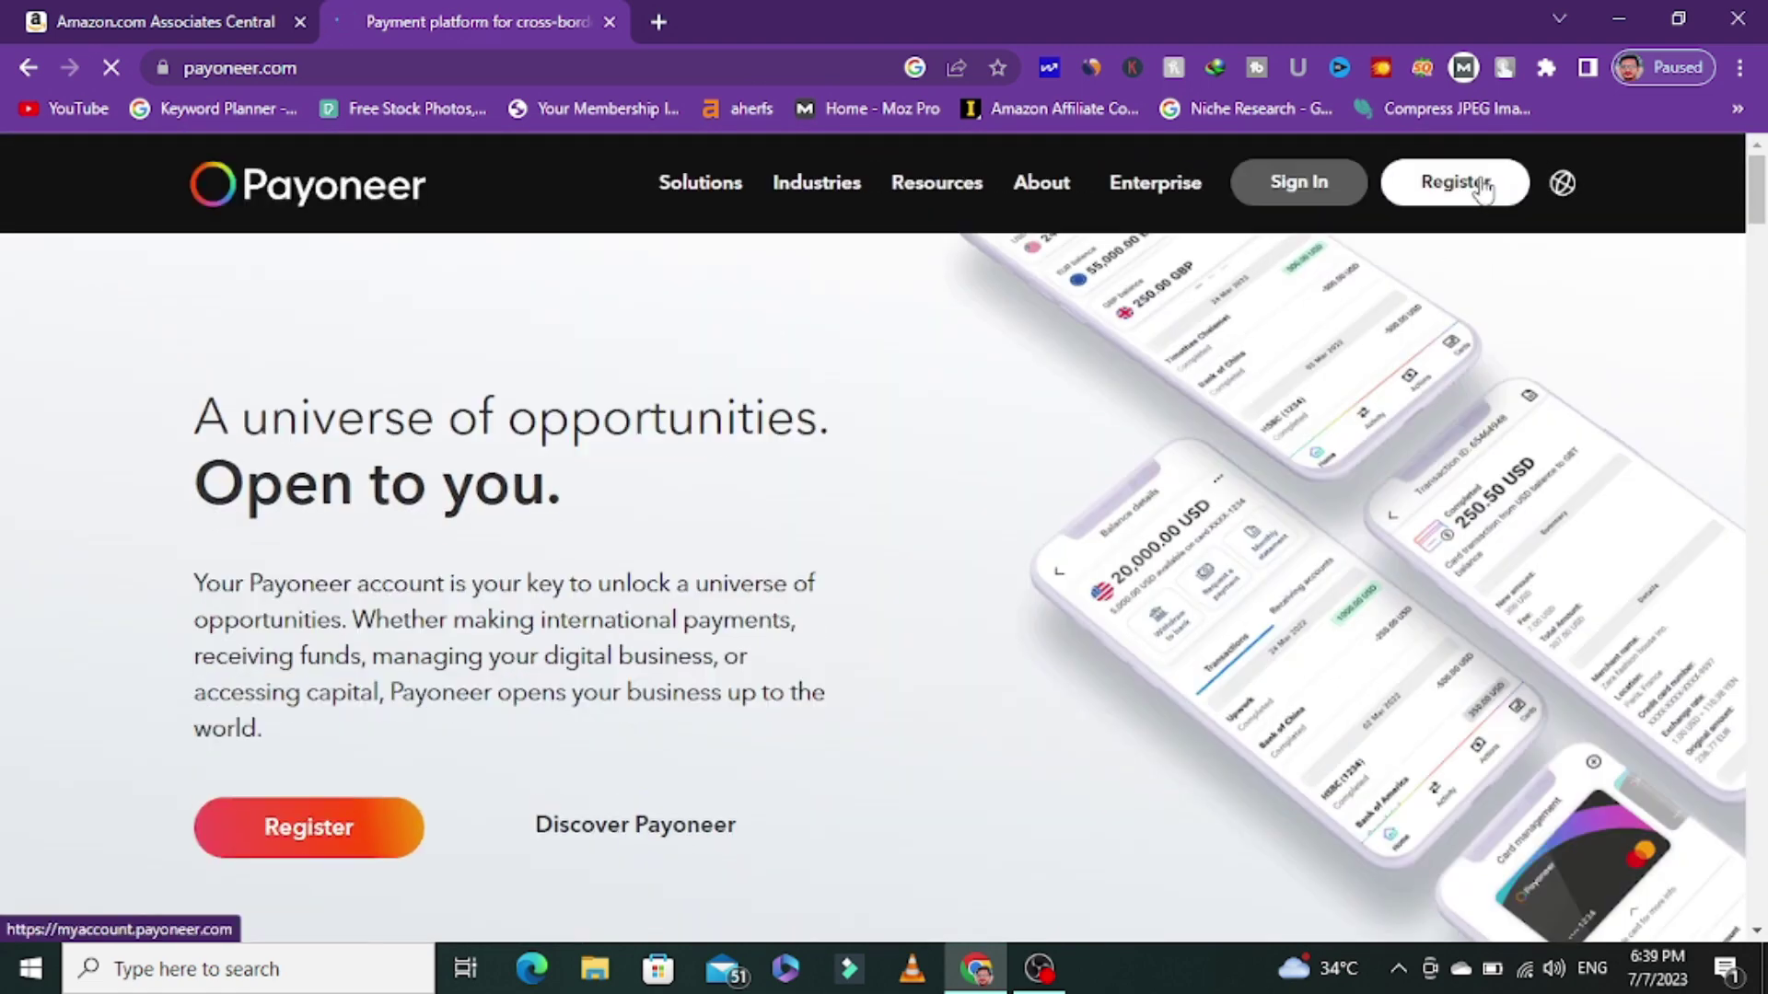
click(1457, 180)
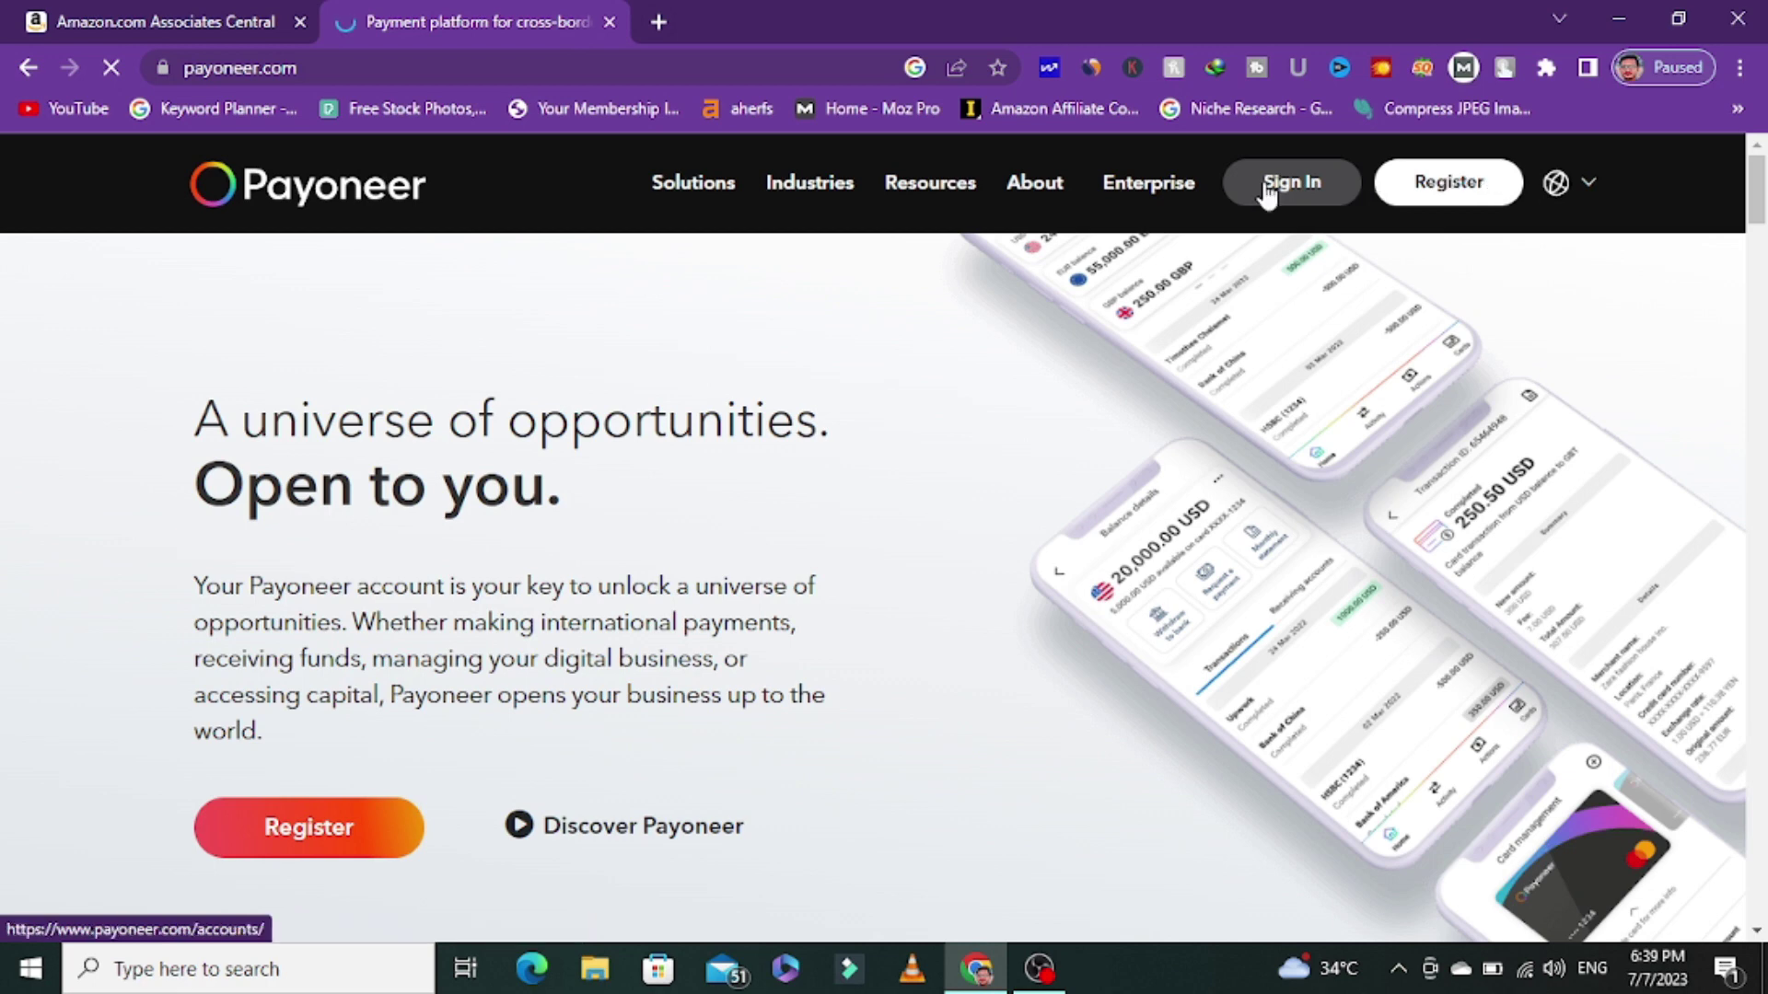
click(1267, 189)
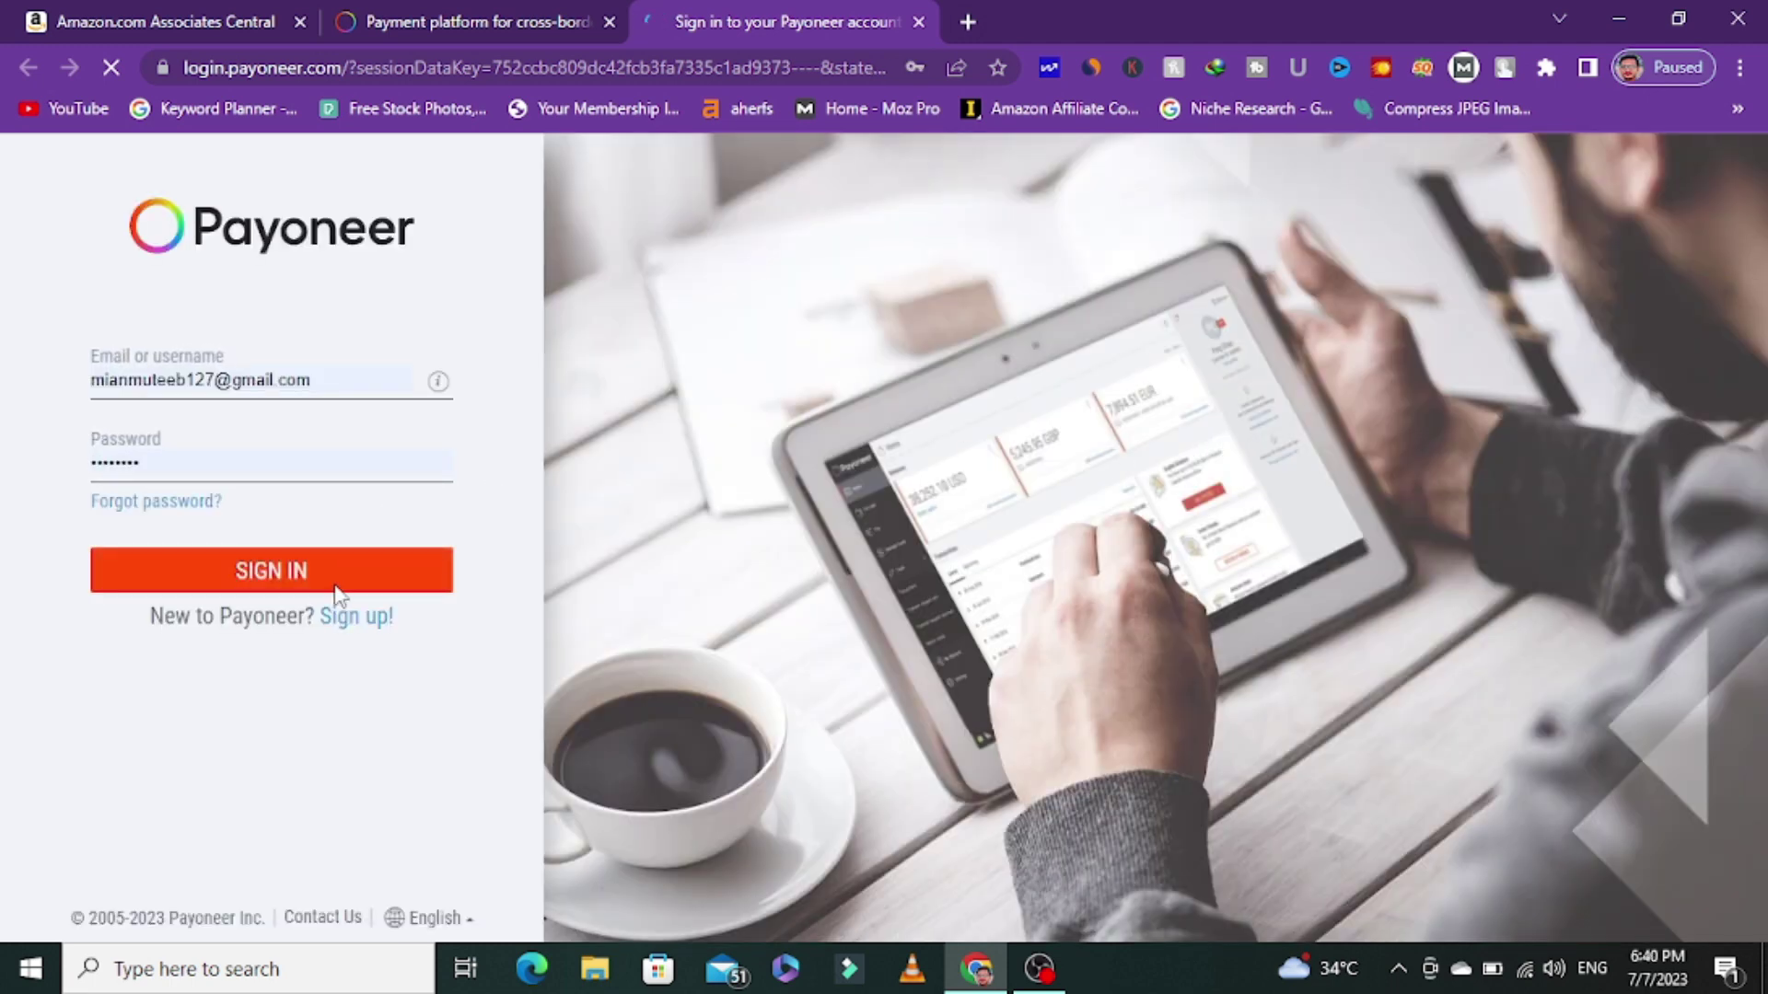
- Sign in to Payoneer and open the USA receiving account's details under Get paid
click(294, 579)
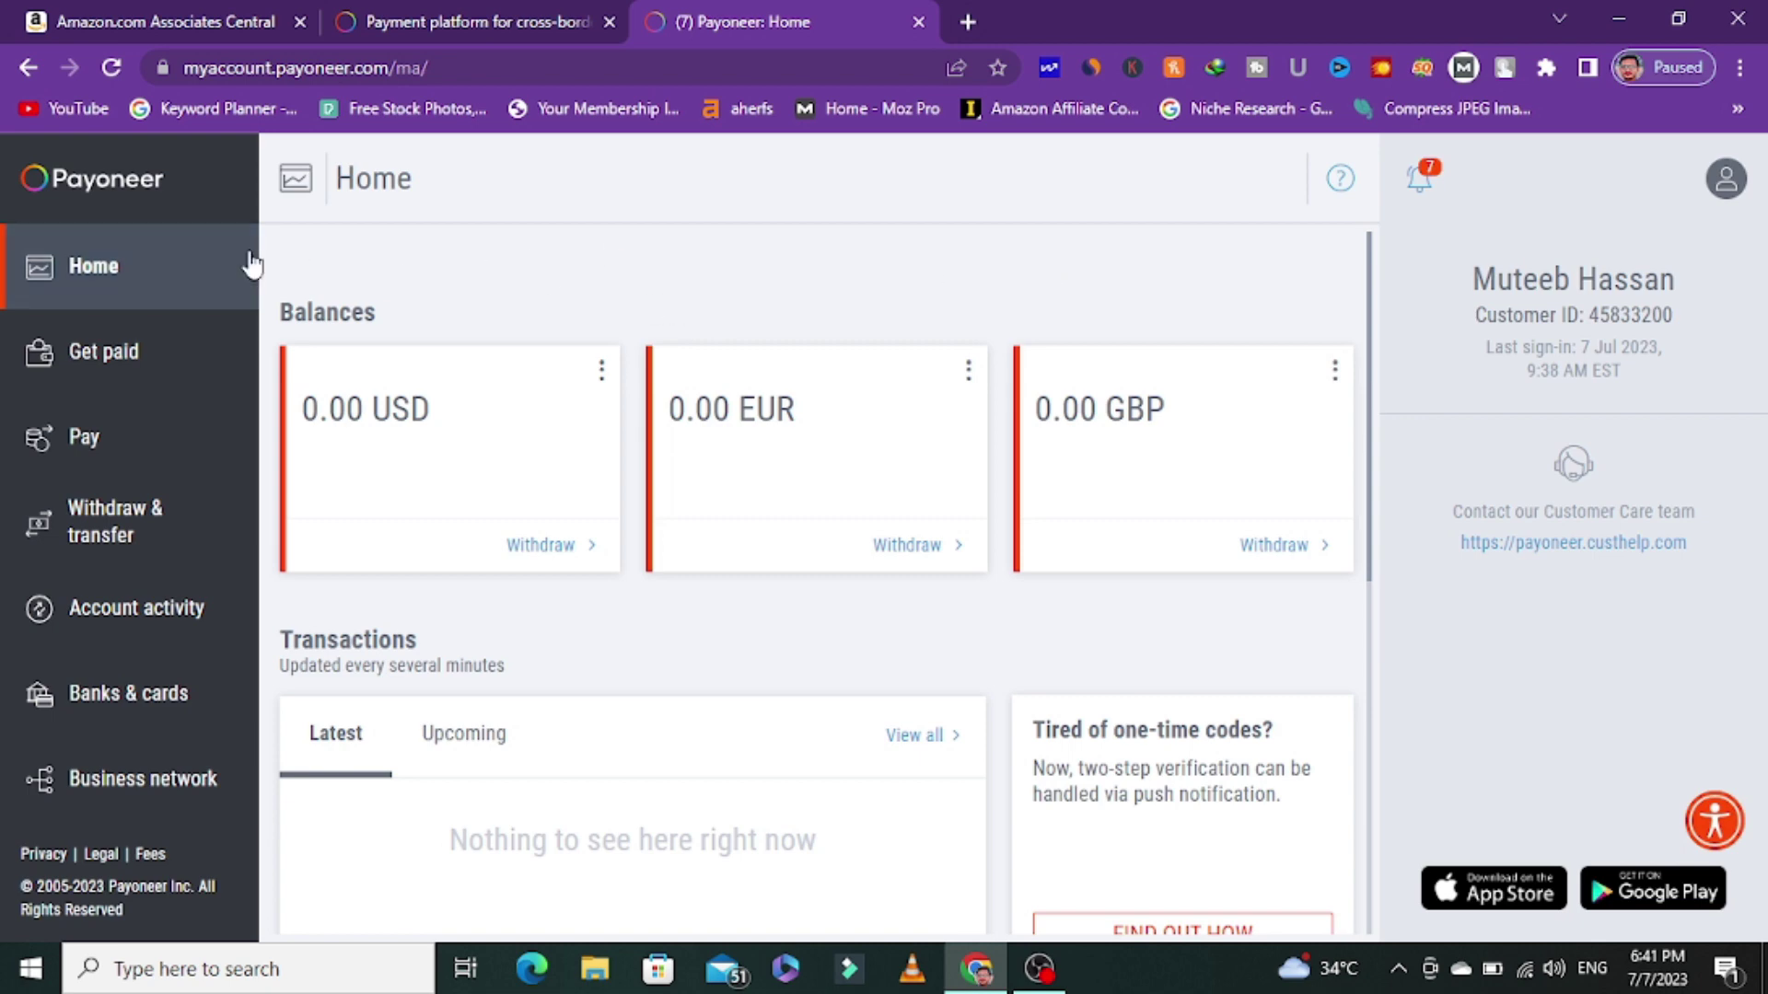
click(127, 371)
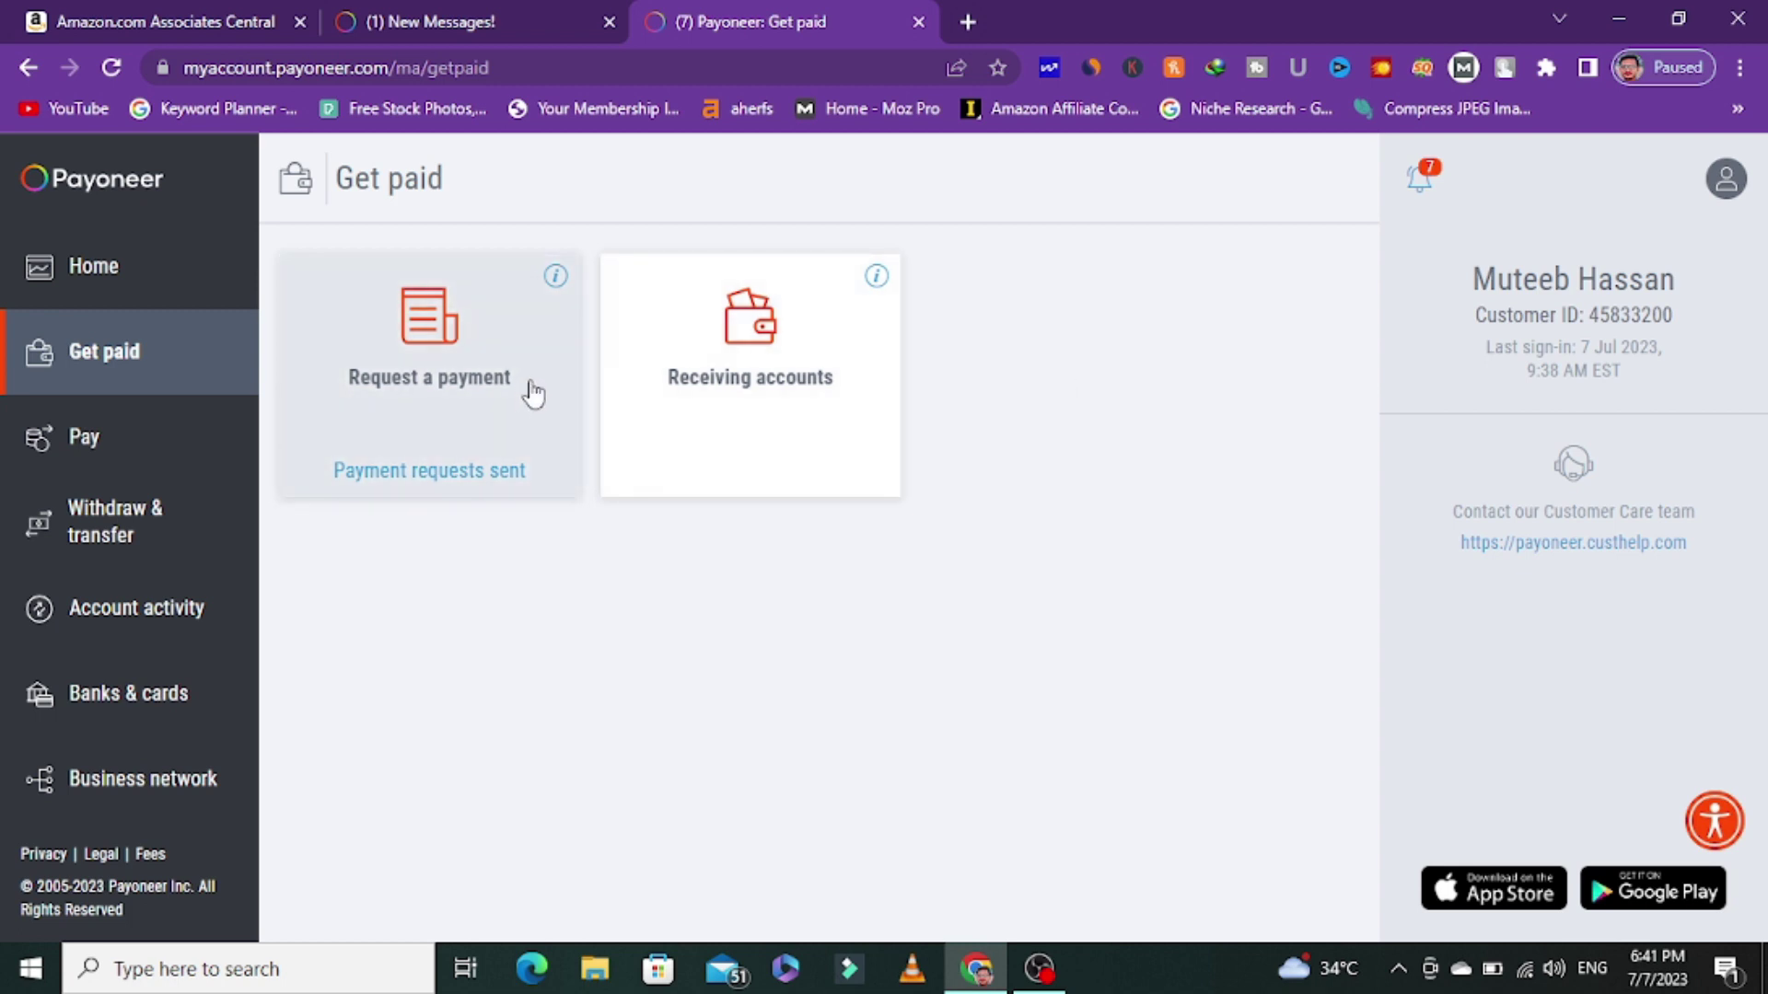
click(778, 389)
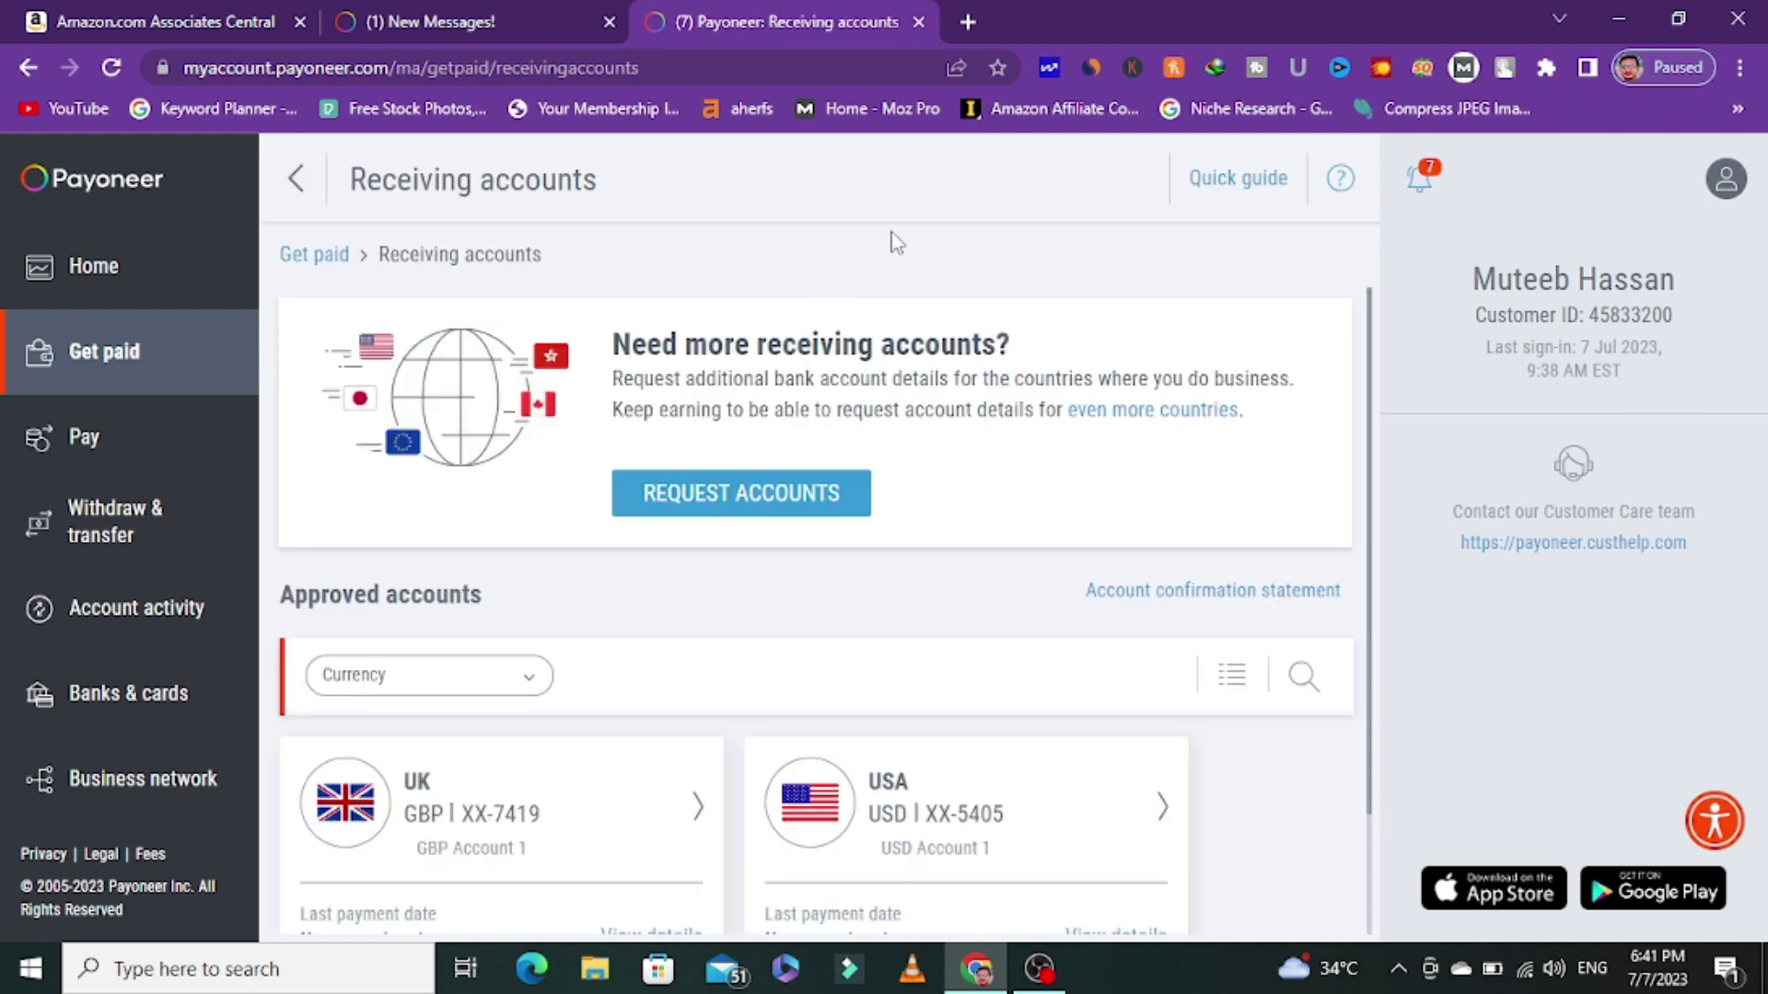
scroll(920, 811, down, 2)
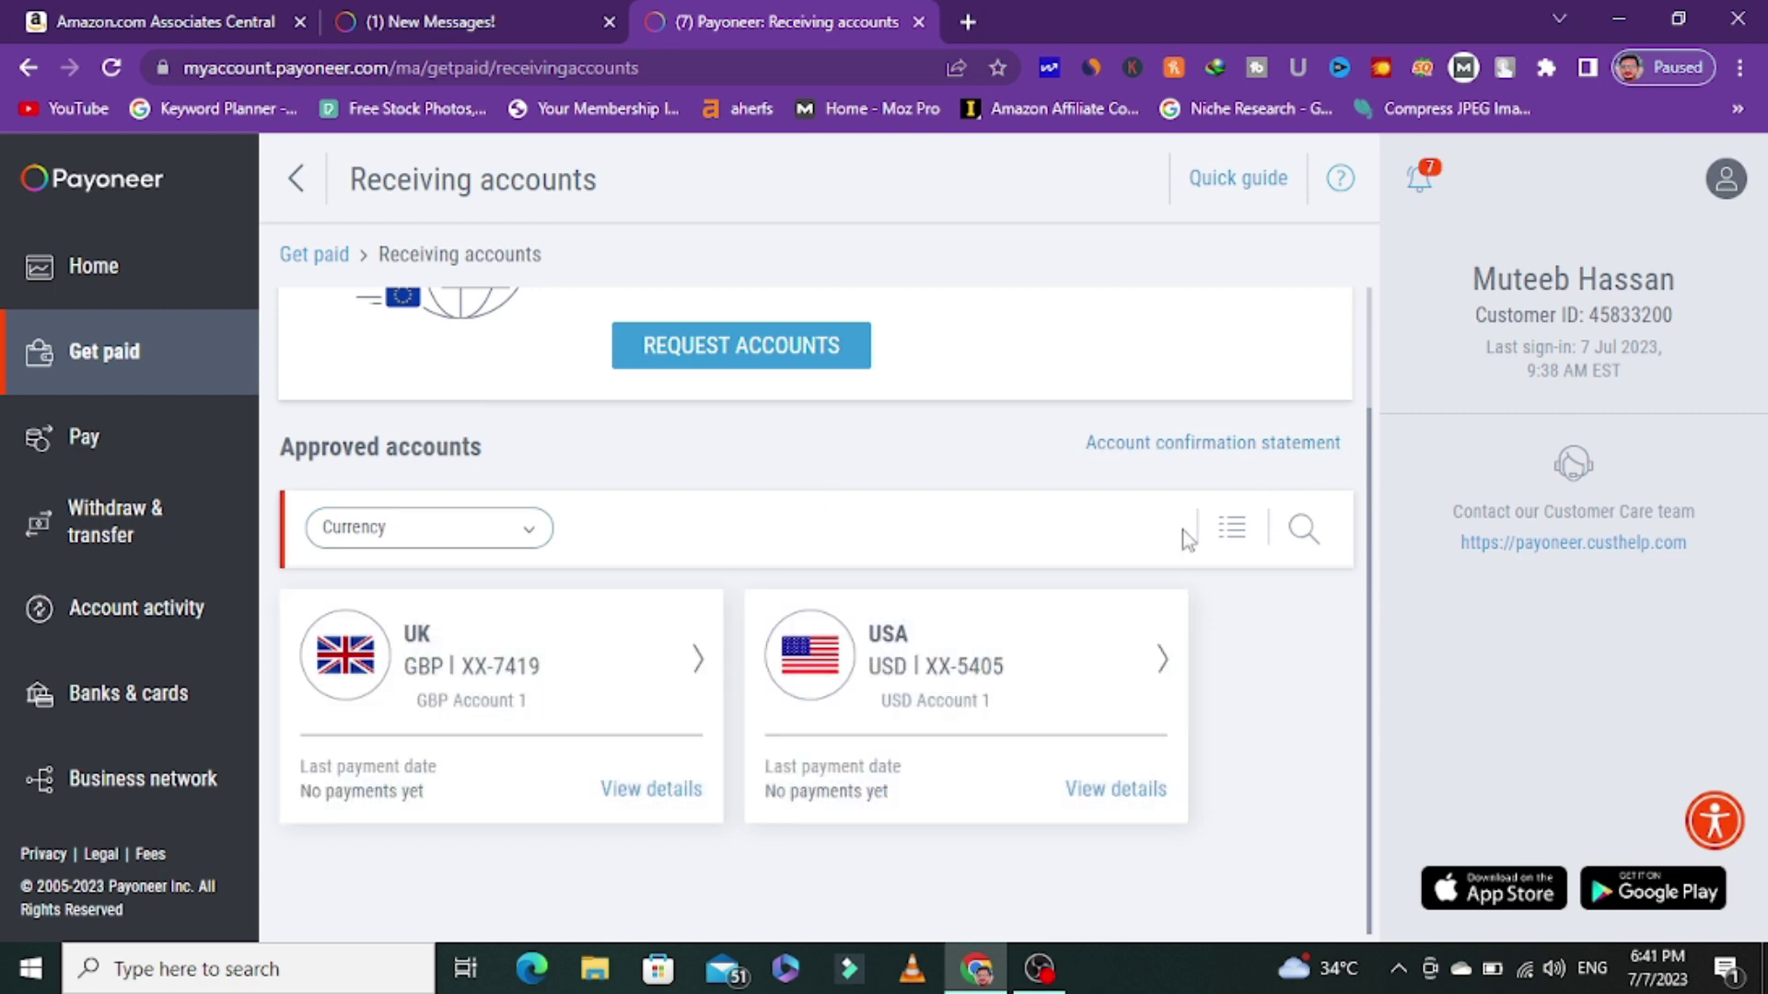
click(1105, 790)
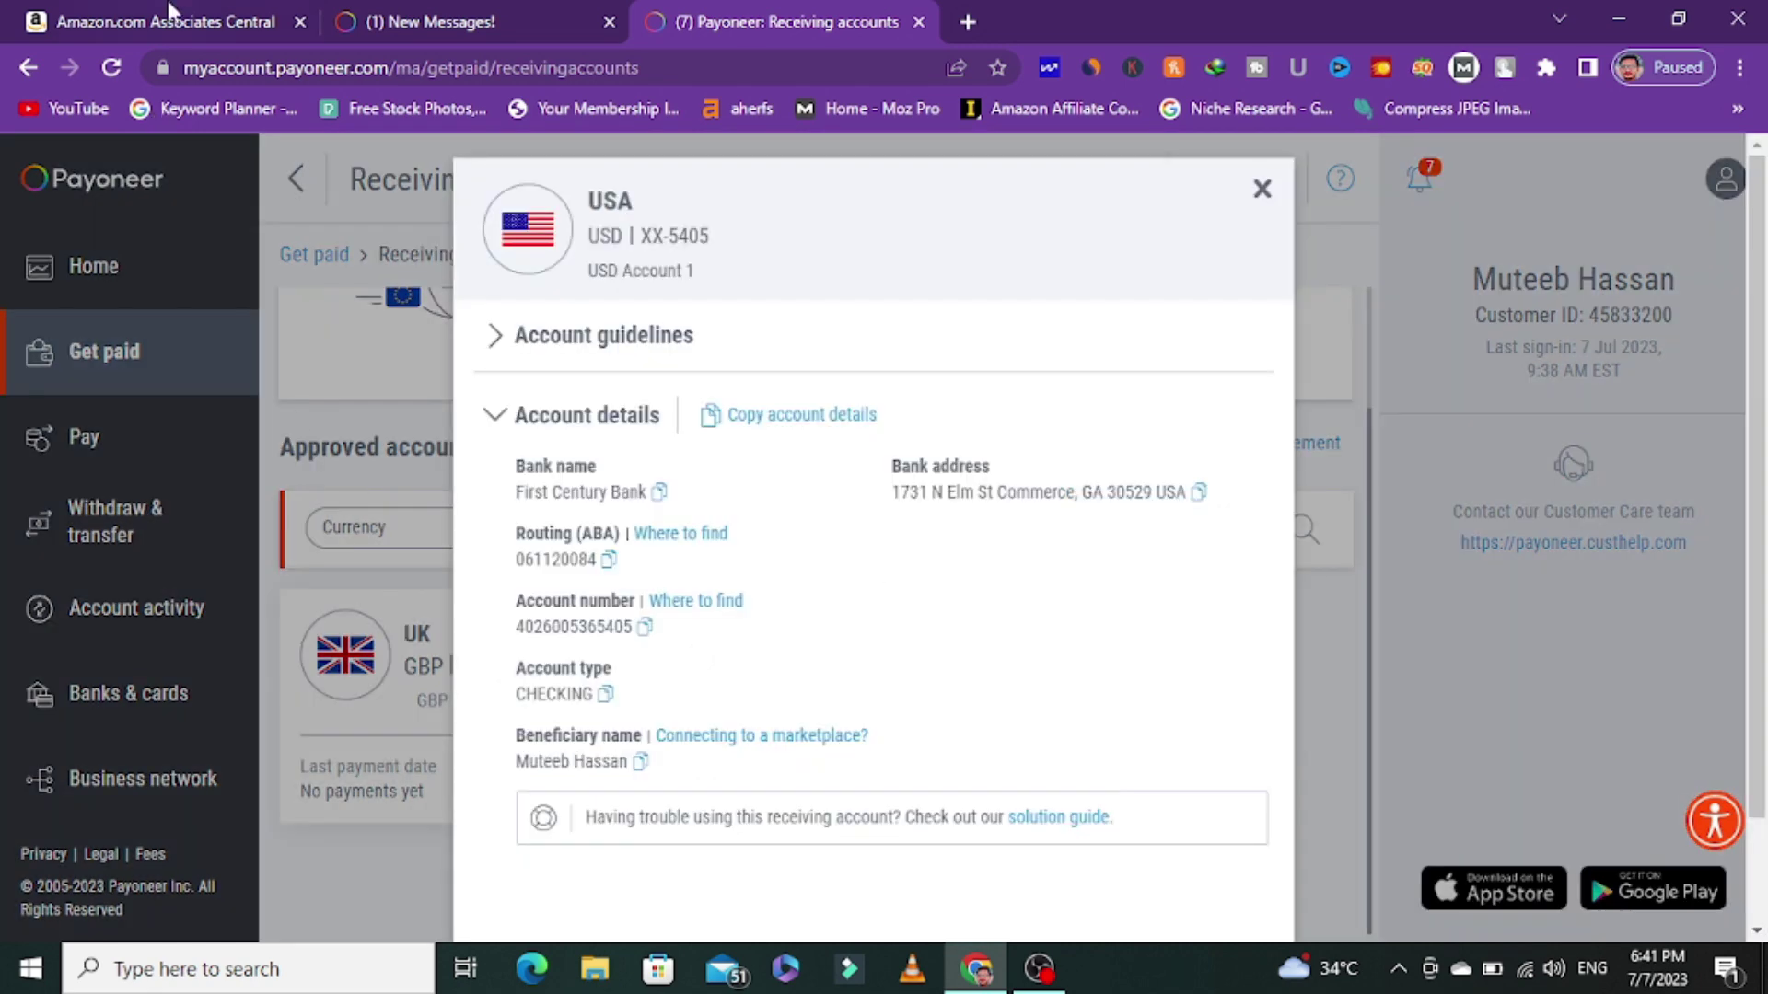
click(224, 8)
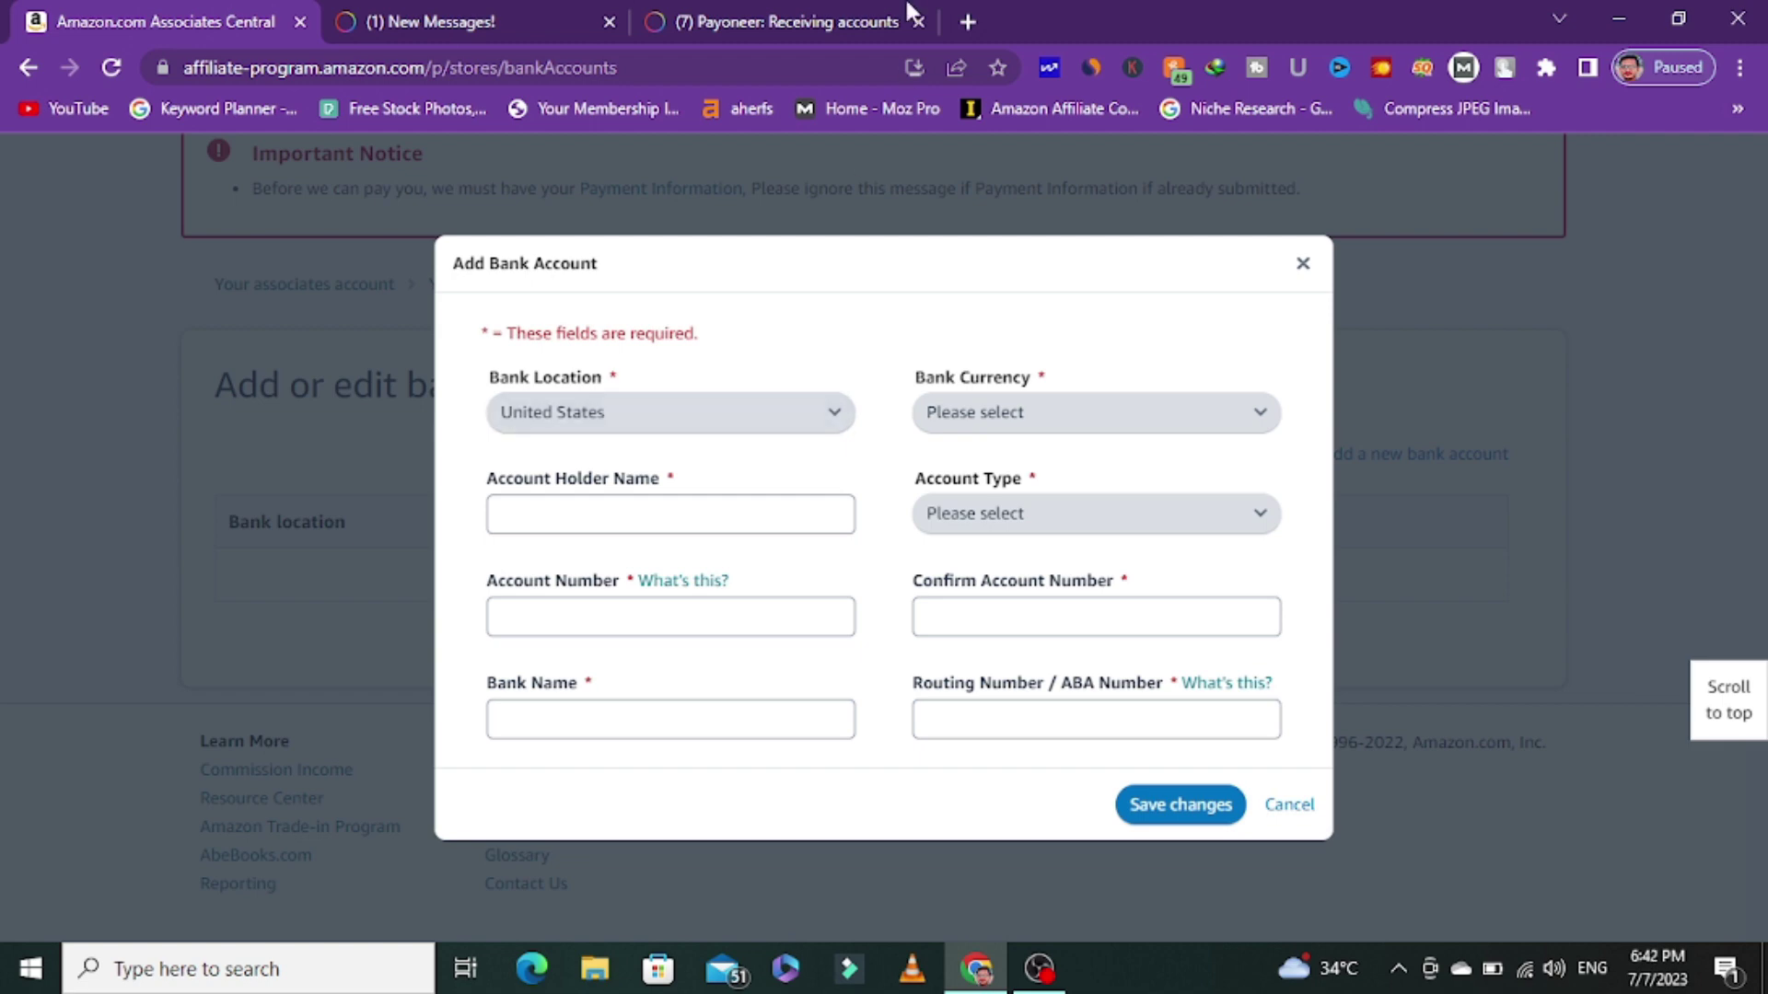
click(846, 13)
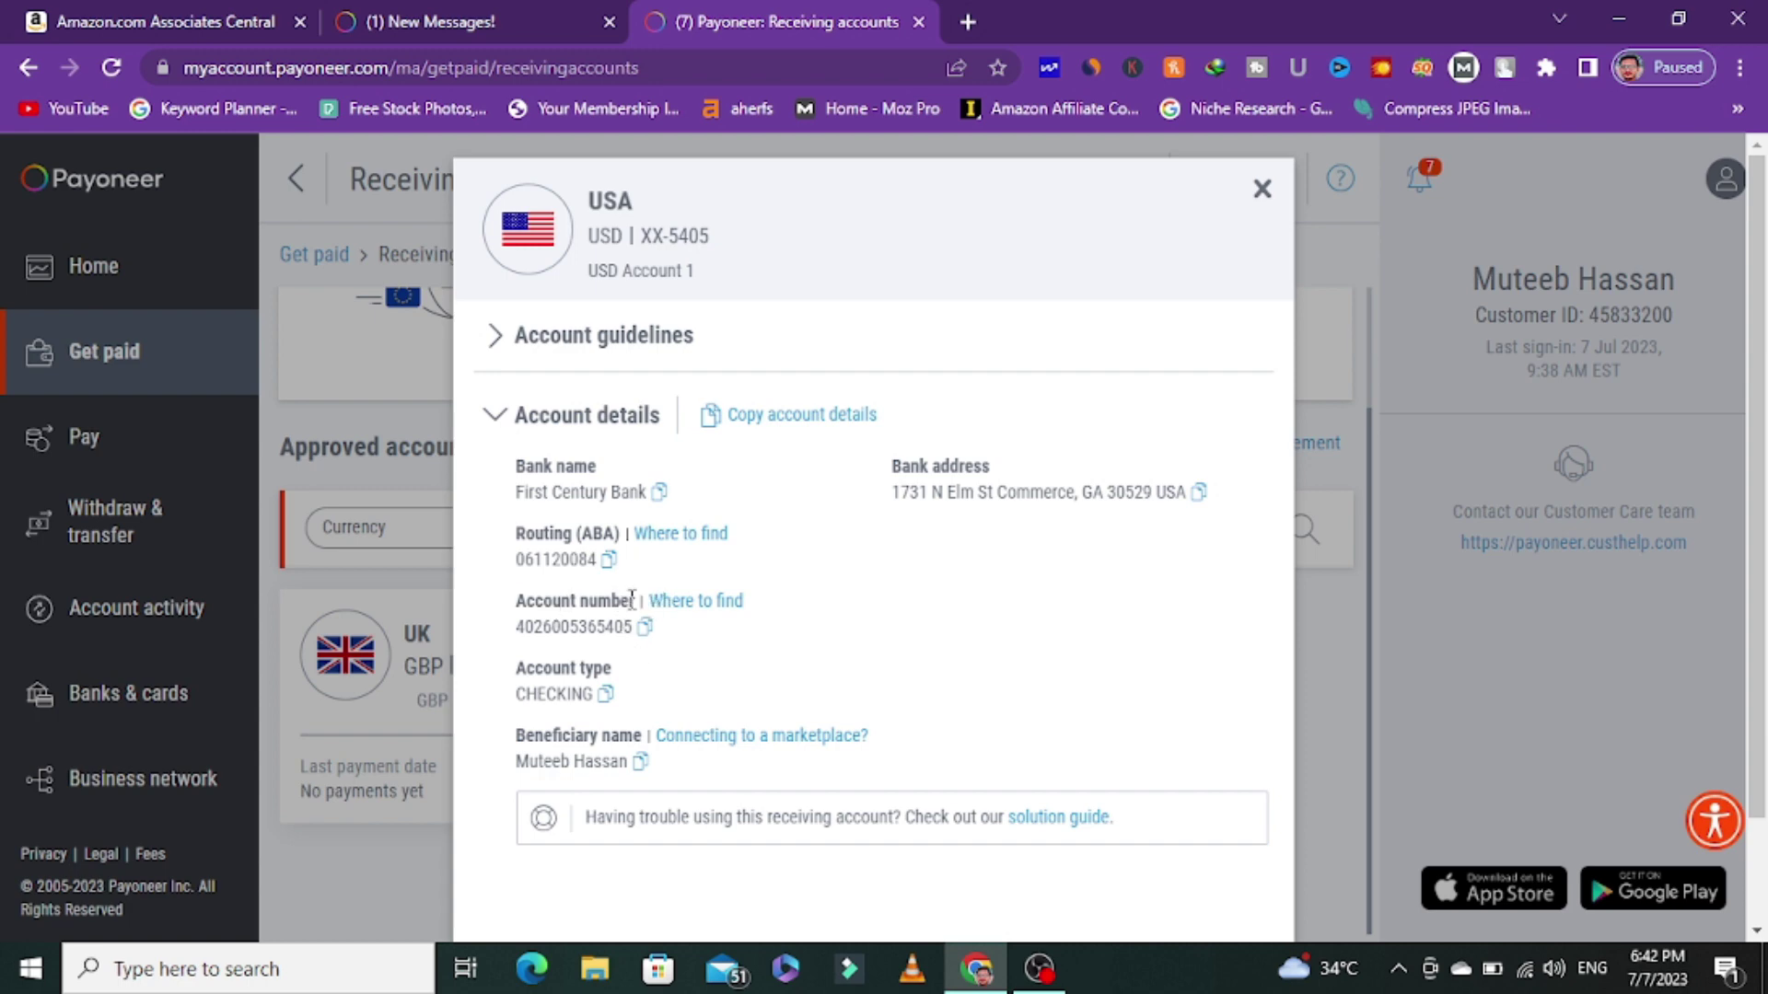
click(646, 630)
click(207, 20)
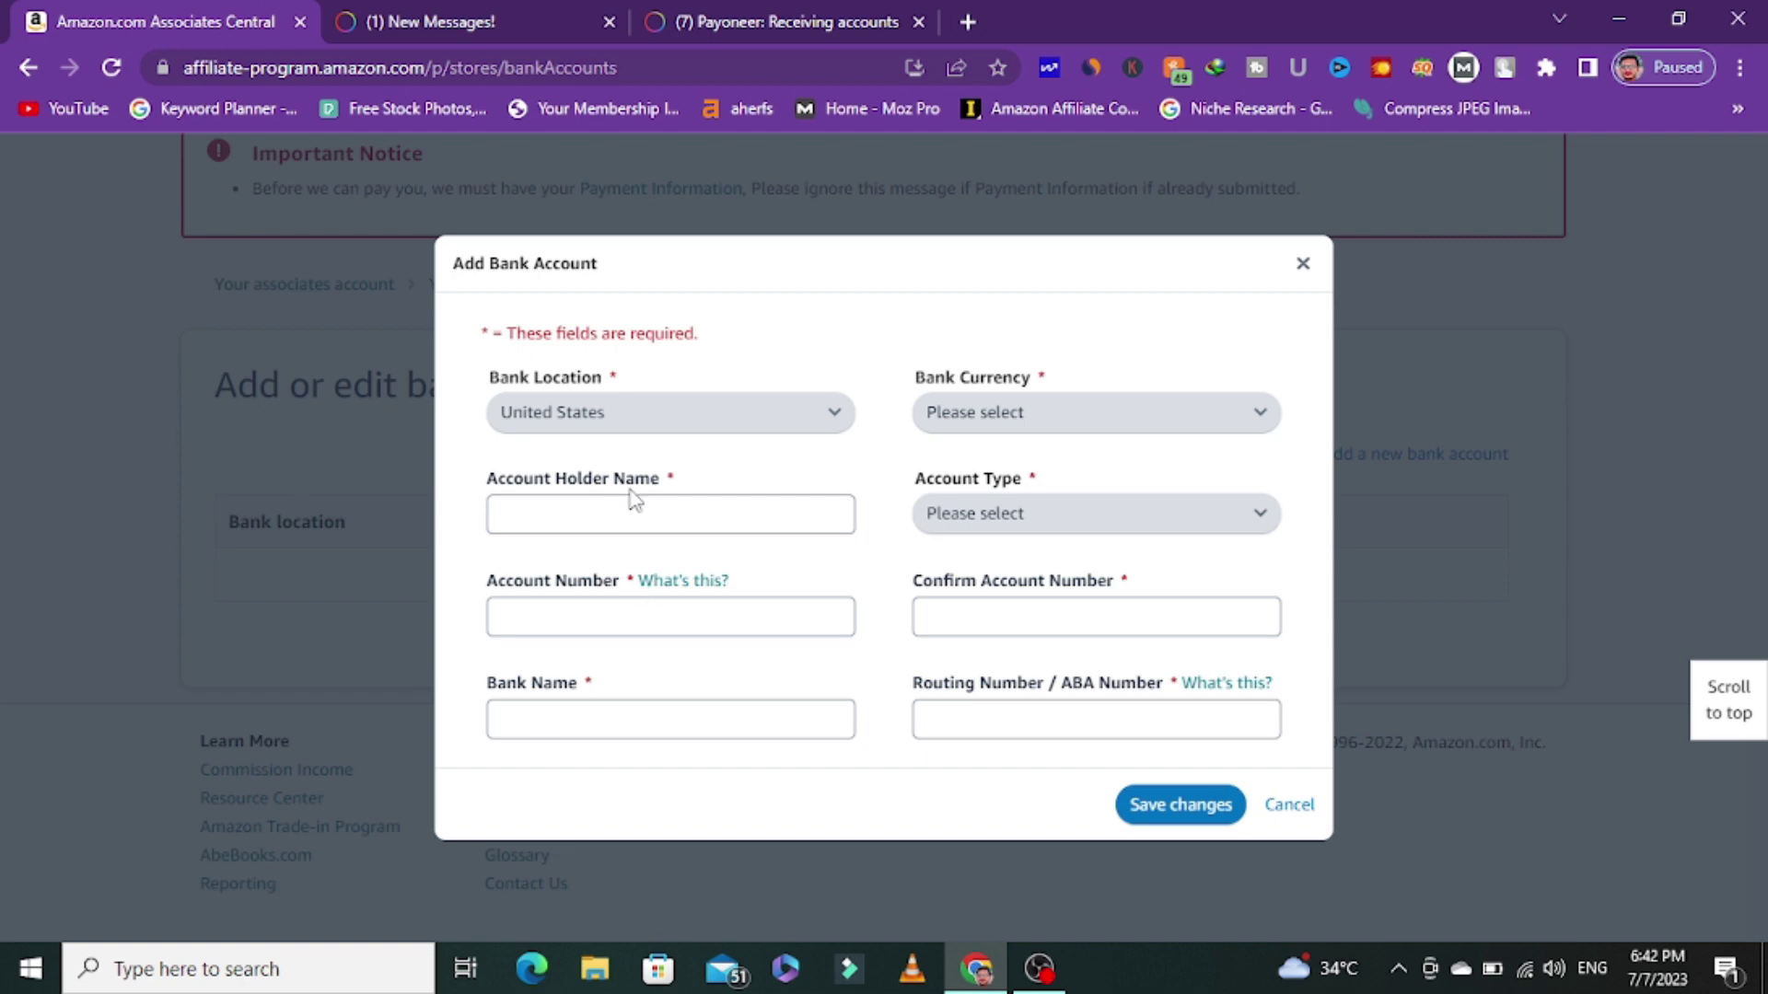
click(630, 620)
key(ctrl+v)
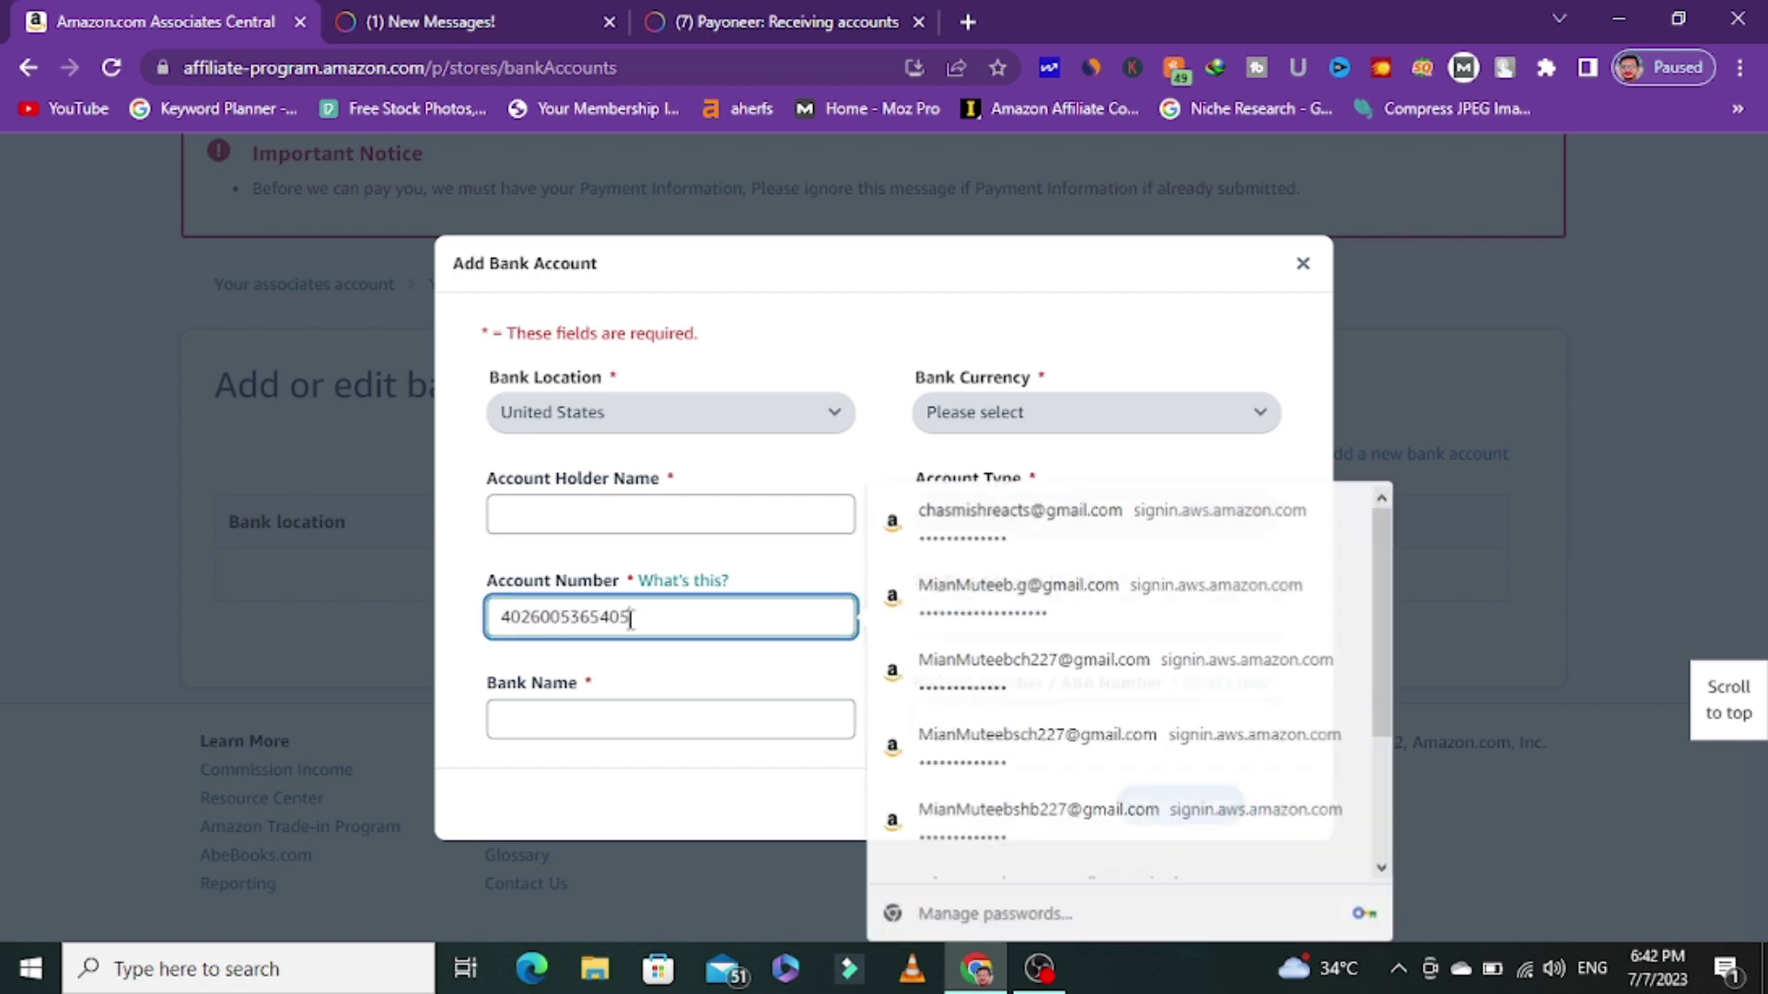
click(1045, 619)
key(ctrl+v)
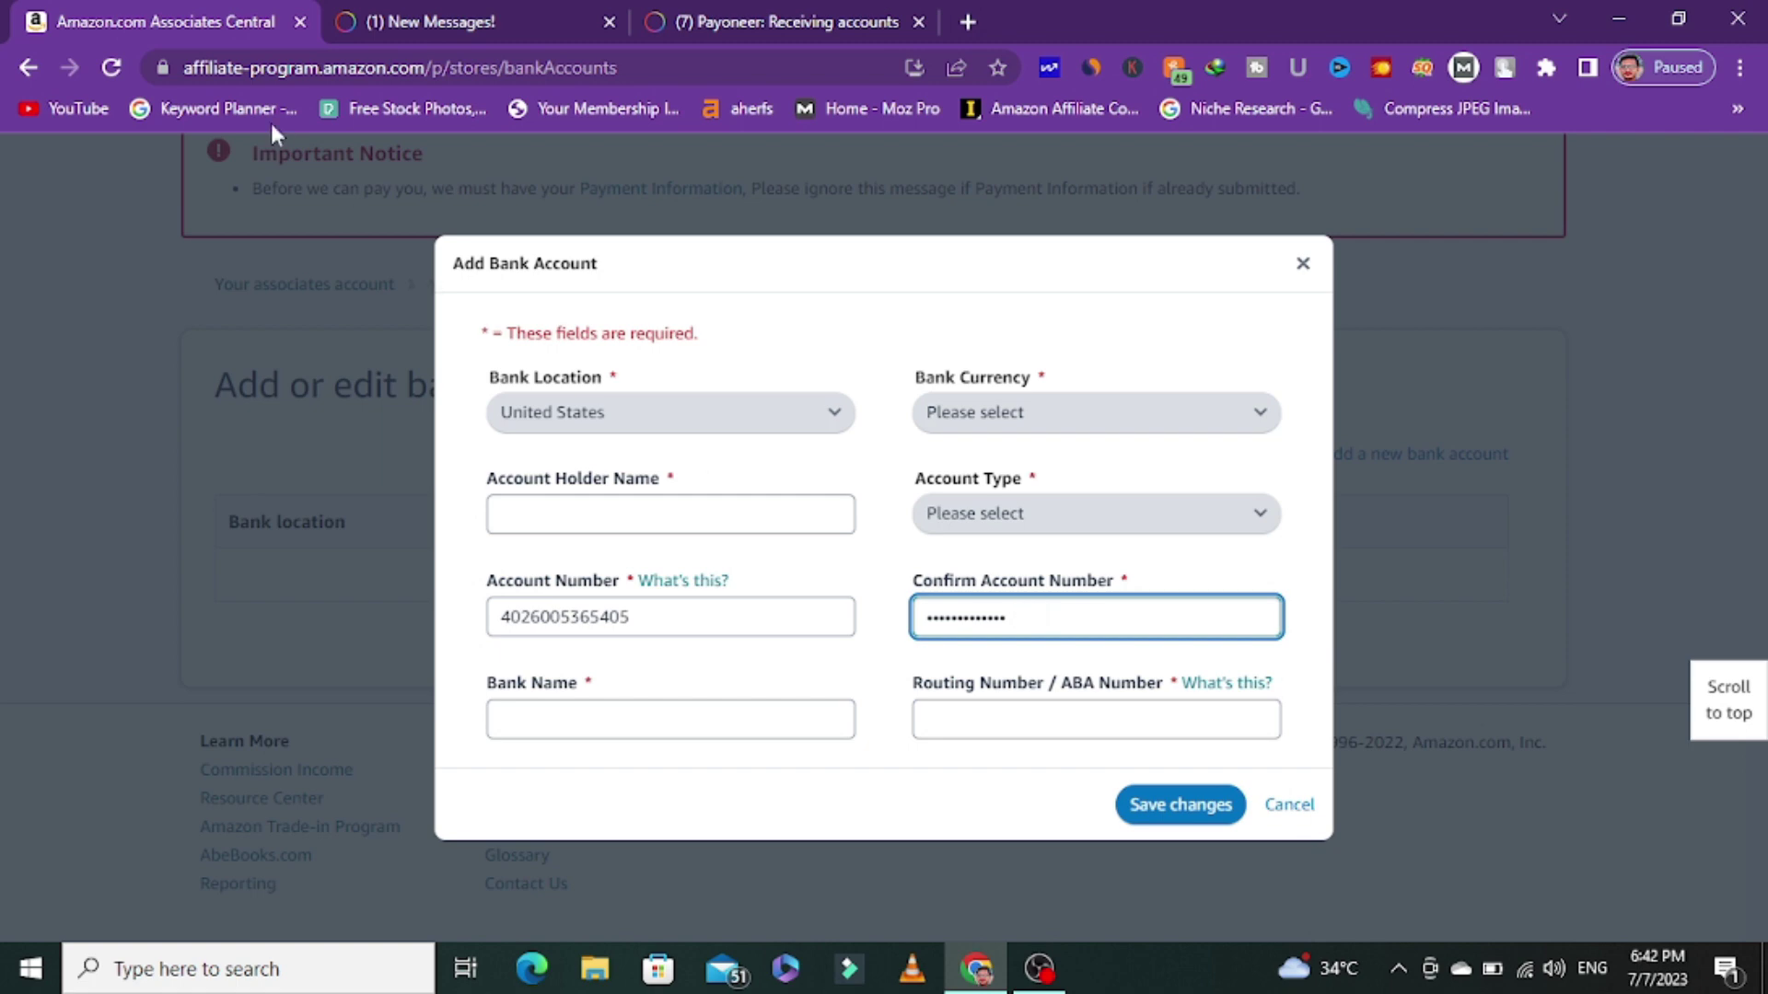
- Copy the bank name First Century Bank into the Bank Name field
click(461, 20)
click(789, 20)
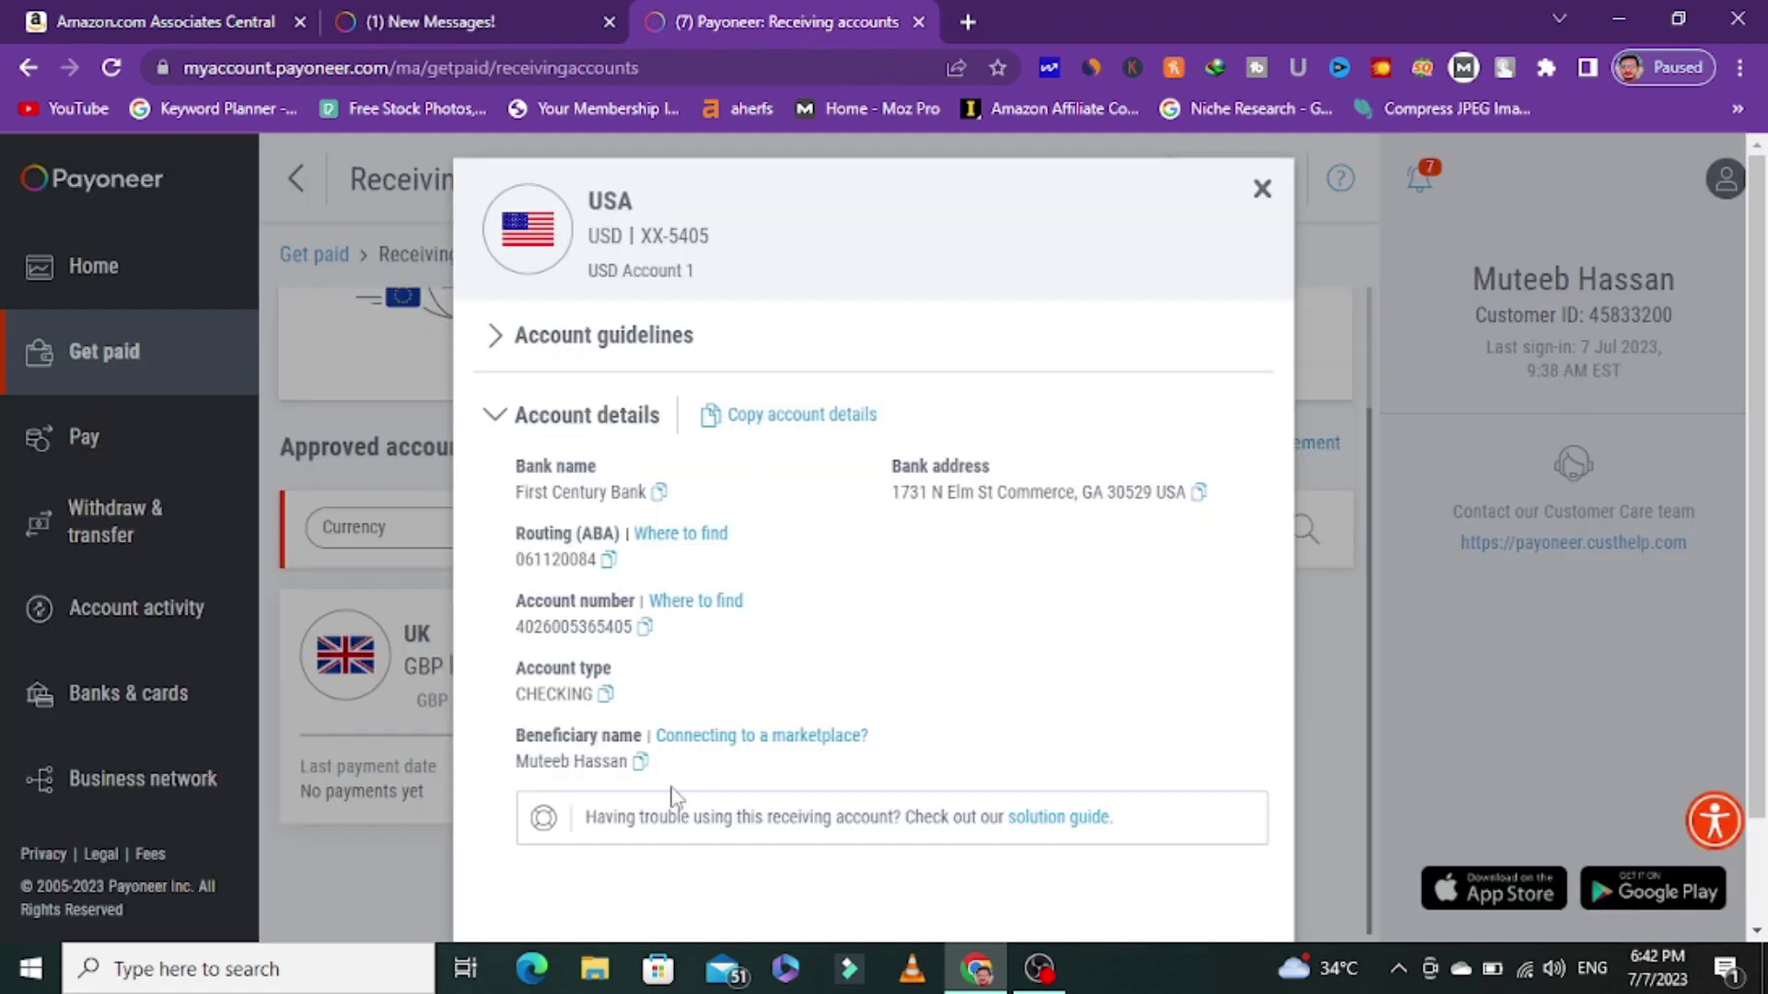
click(659, 494)
click(125, 20)
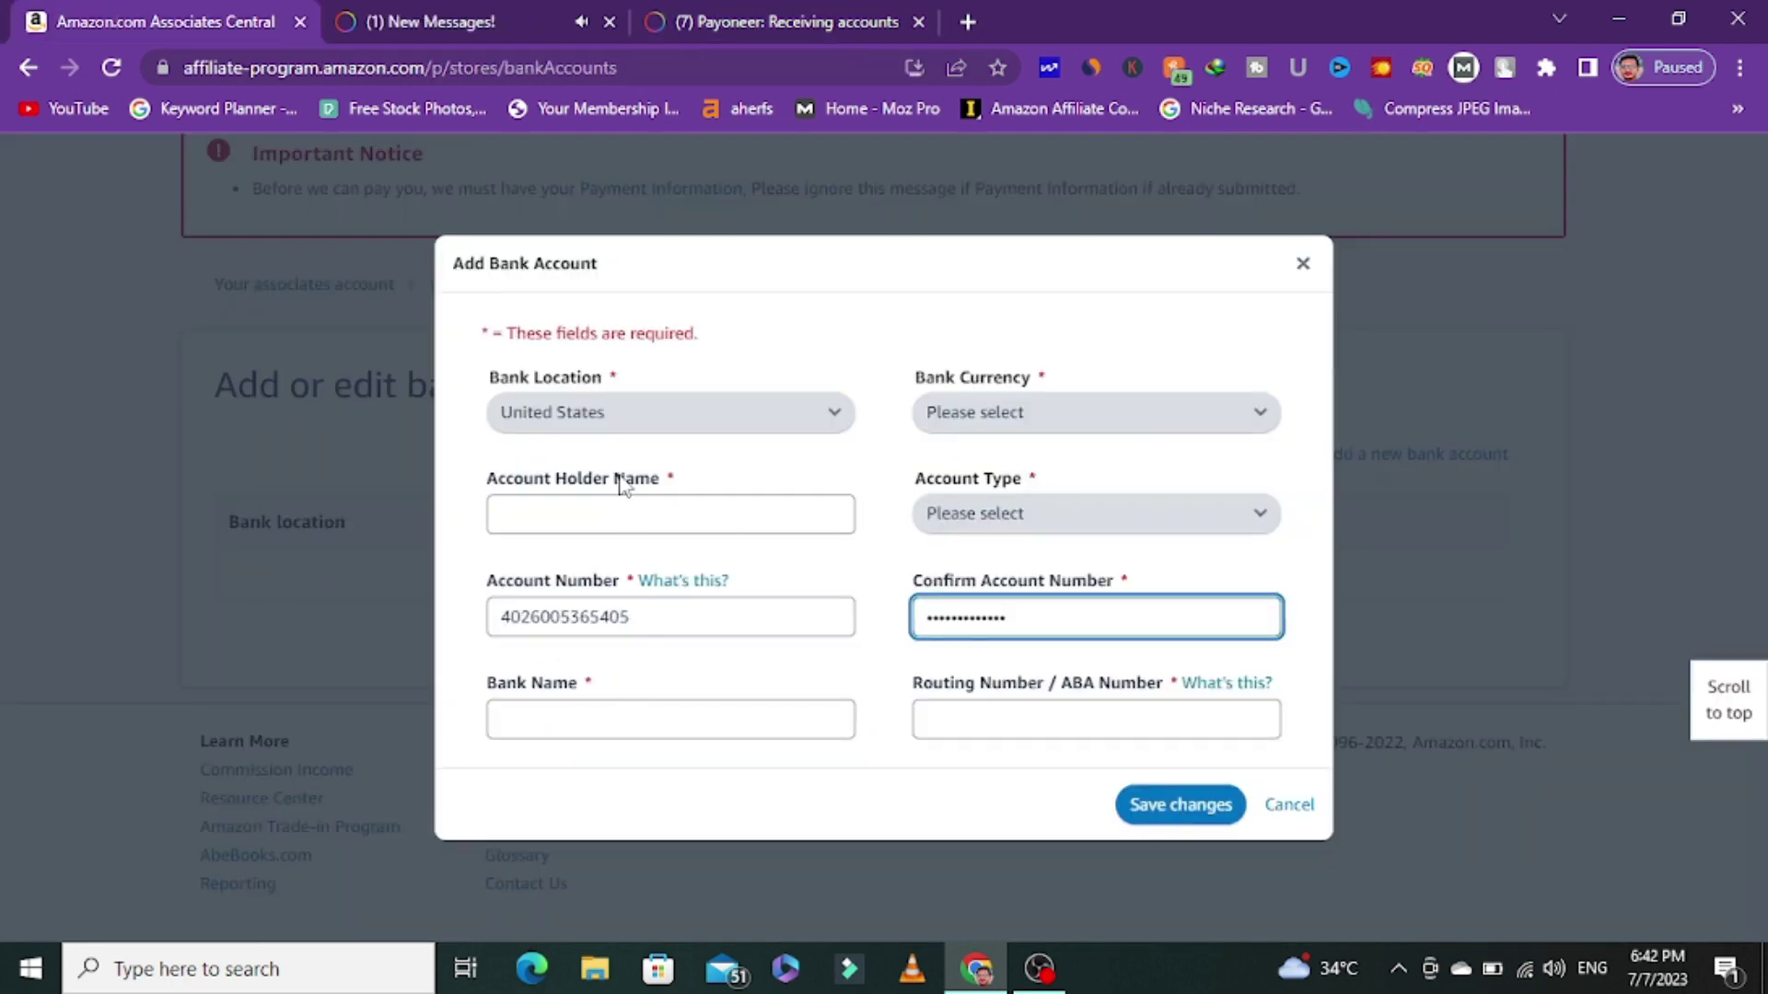
click(555, 719)
key(ctrl+v)
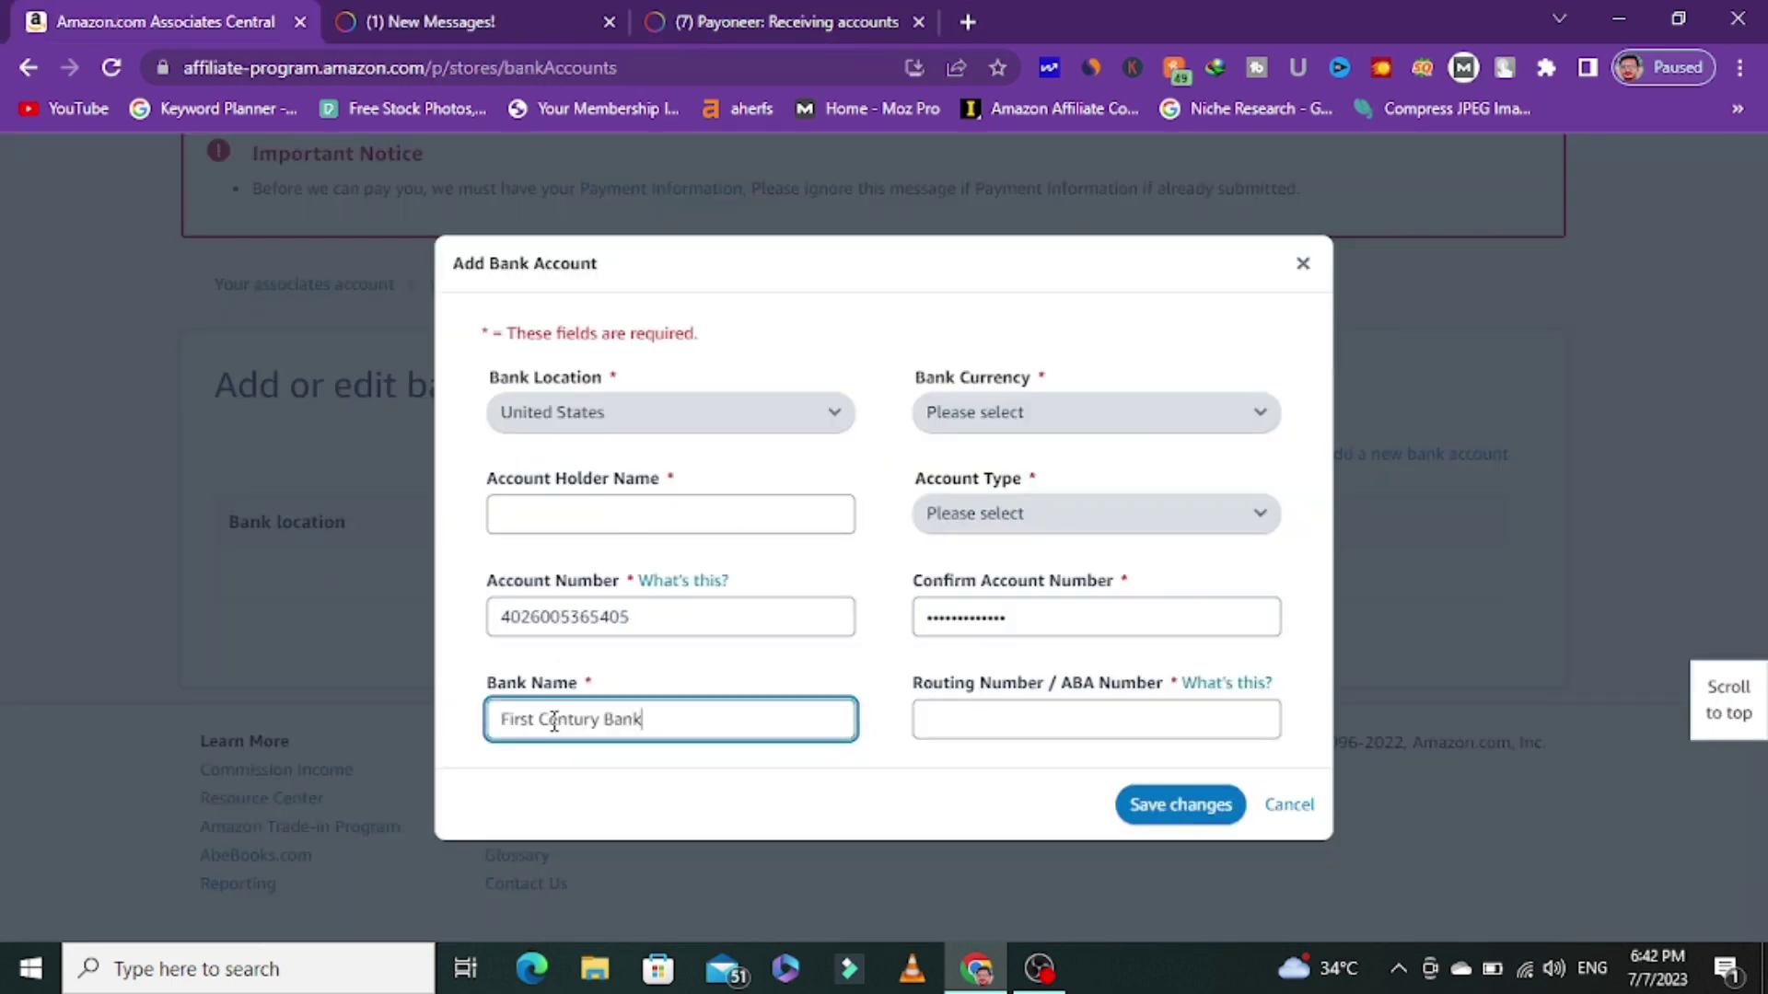
- Fill in the account holder name using Payoneer's beneficiary name
click(665, 21)
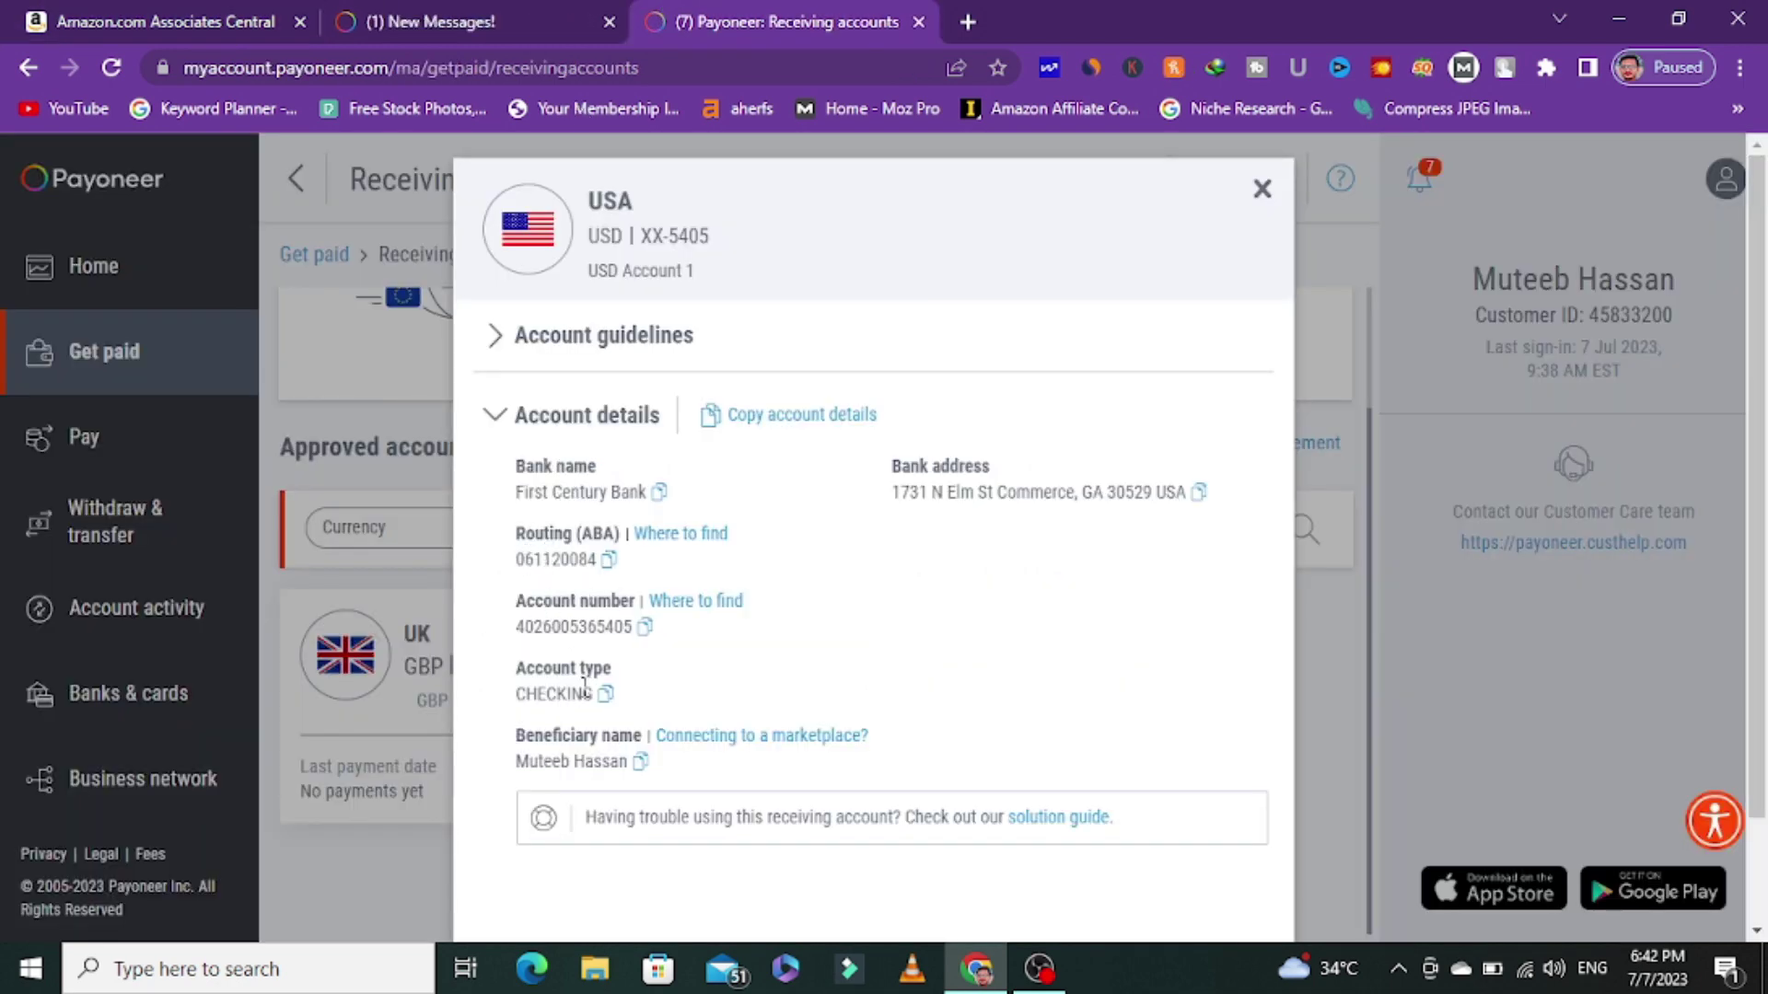
click(640, 760)
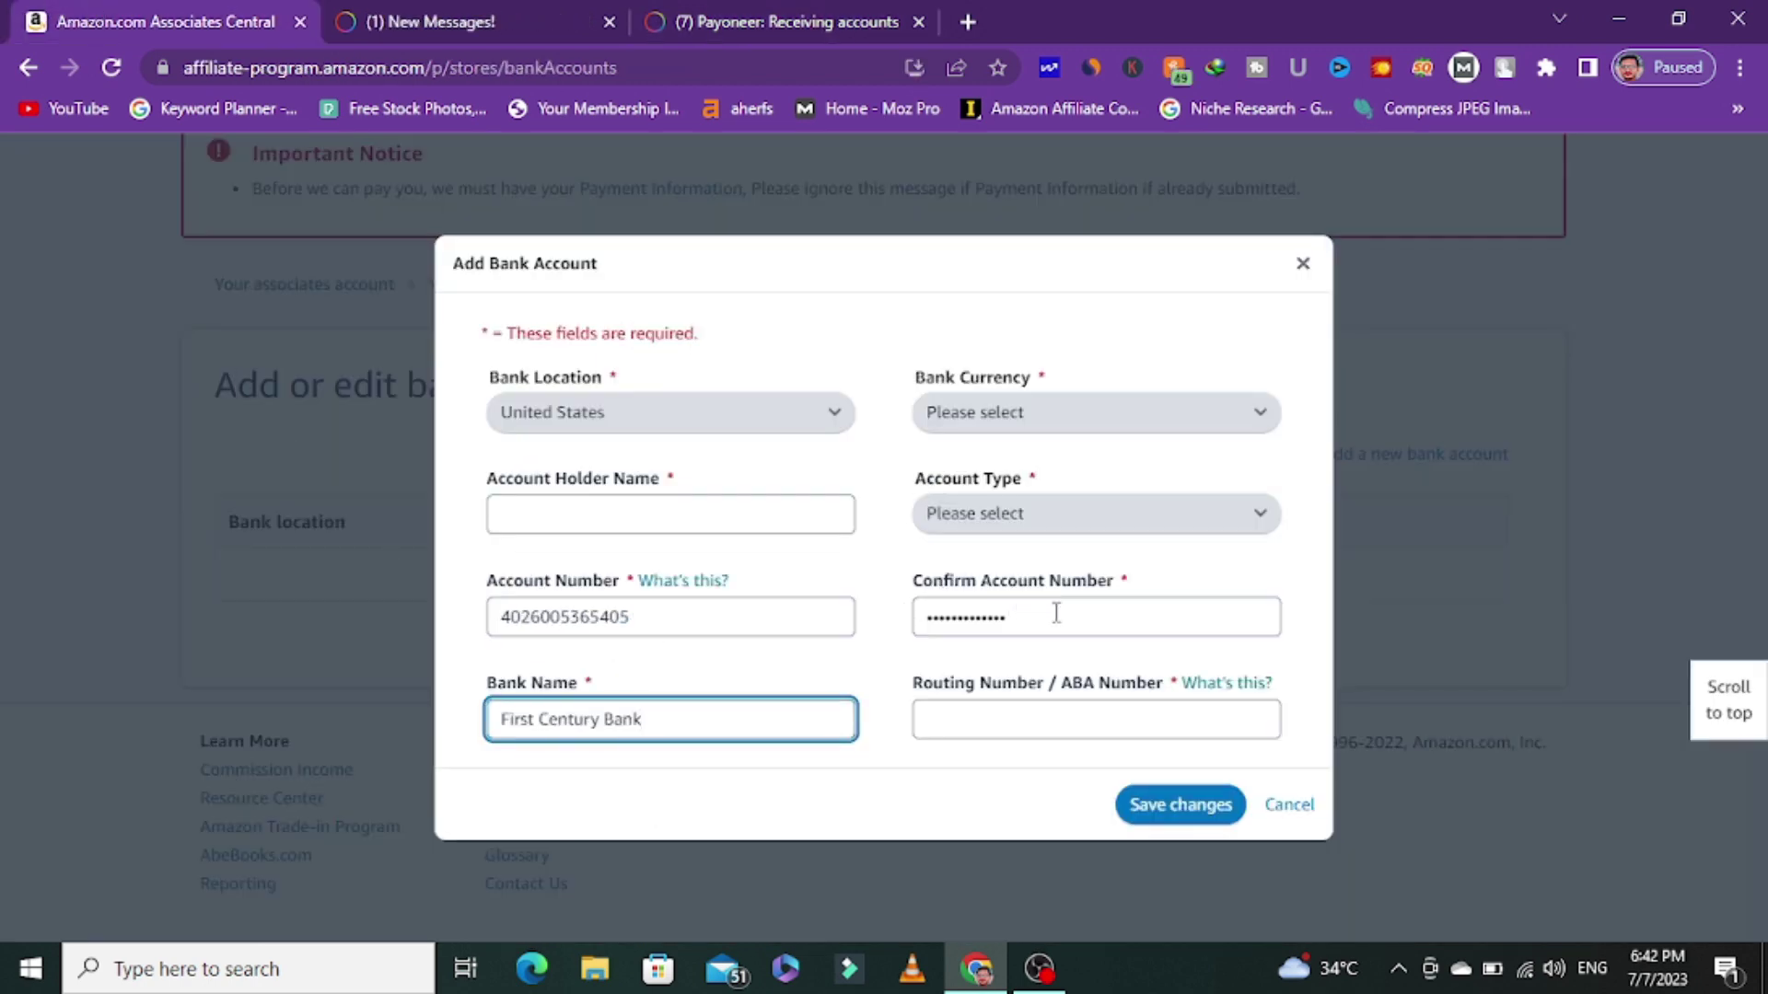
click(533, 513)
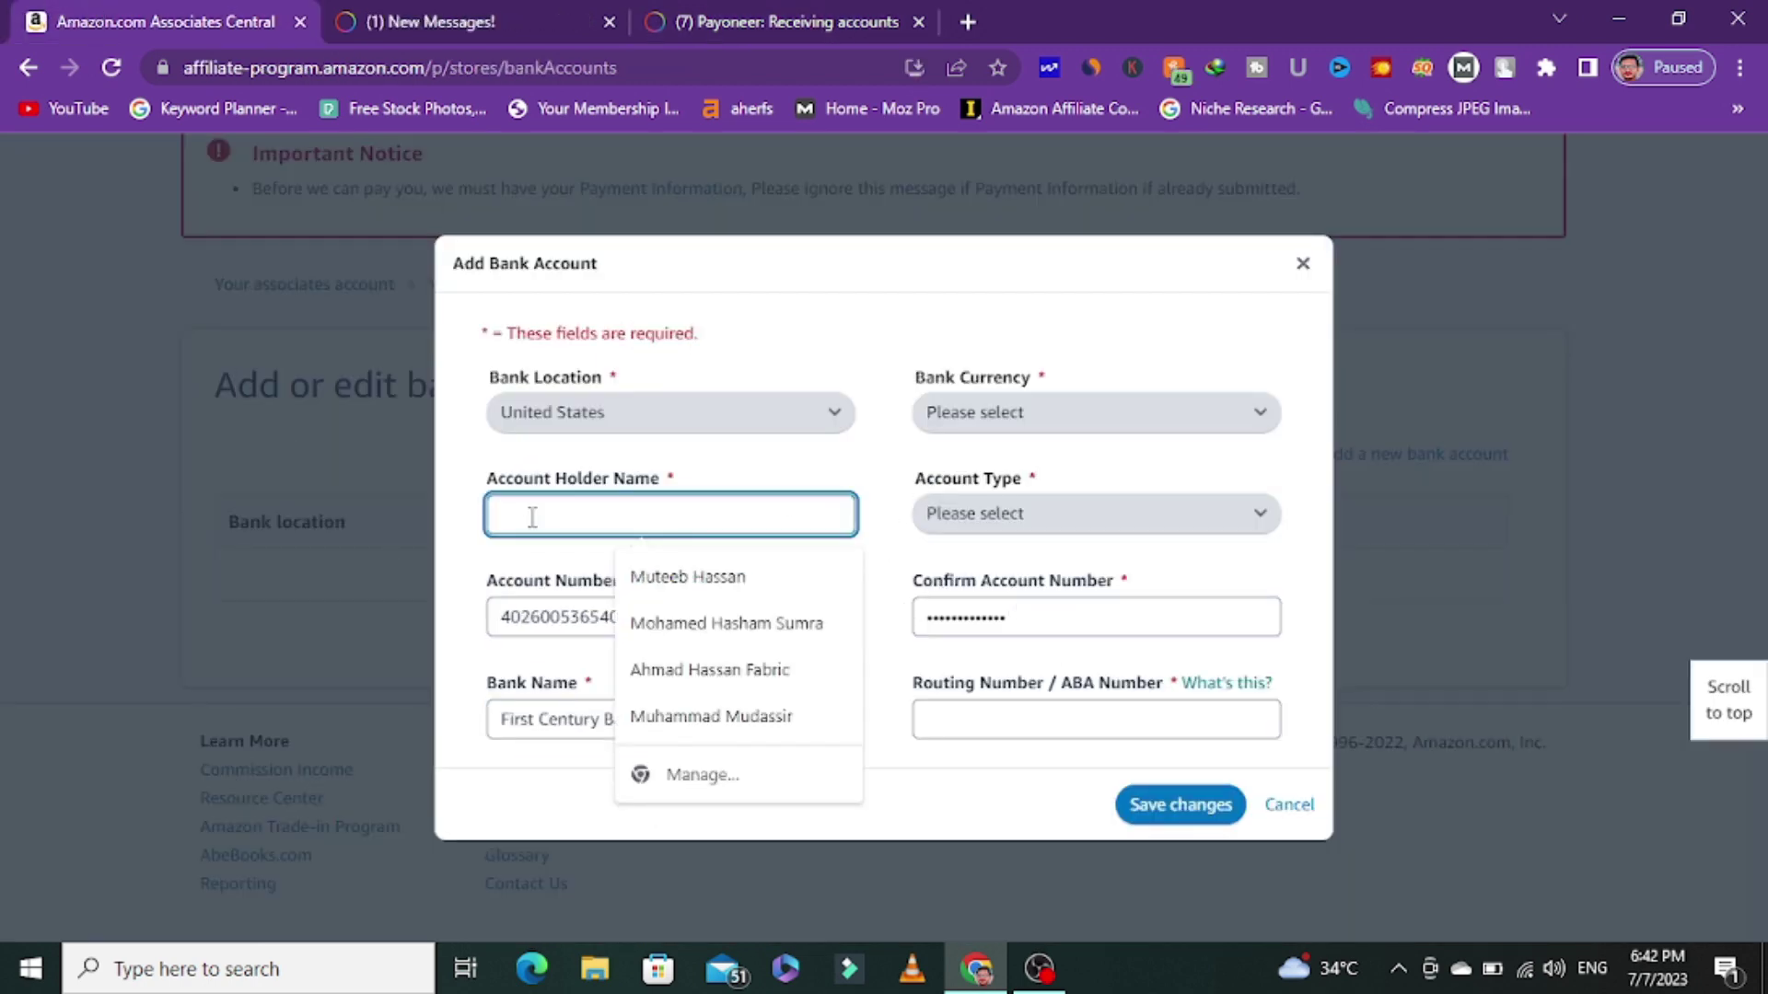
click(829, 572)
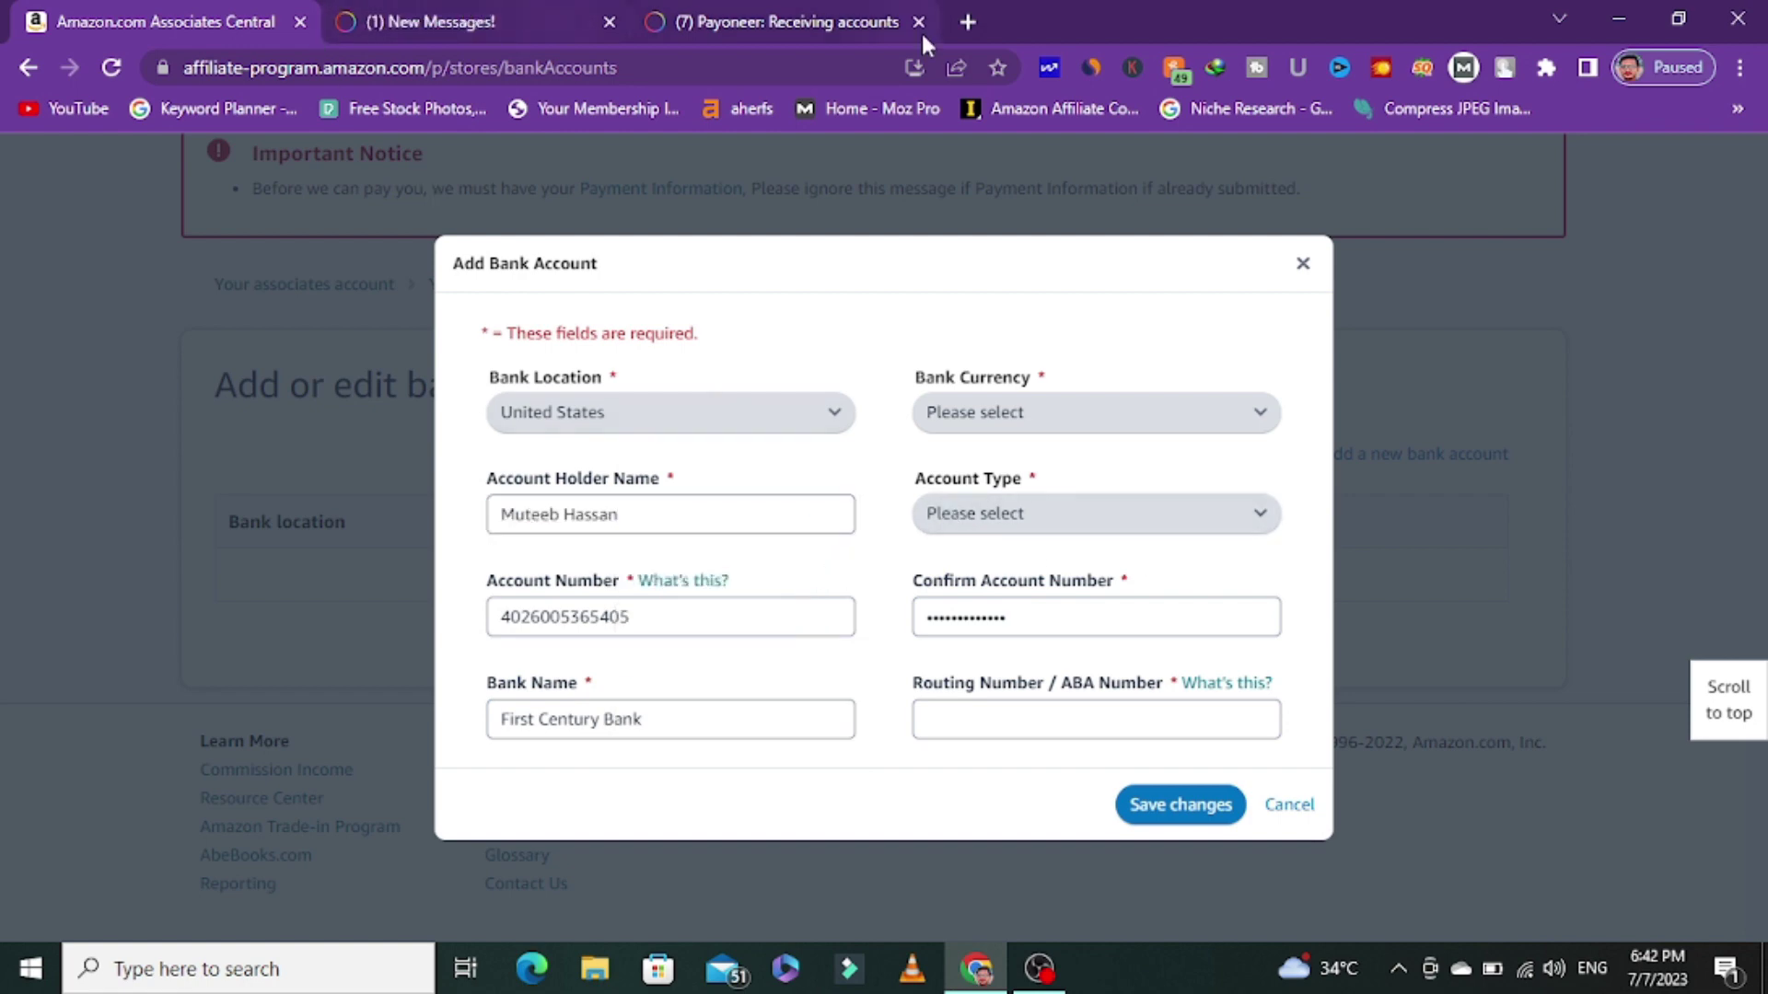
- Copy the Payoneer routing number into the routing number field
click(748, 36)
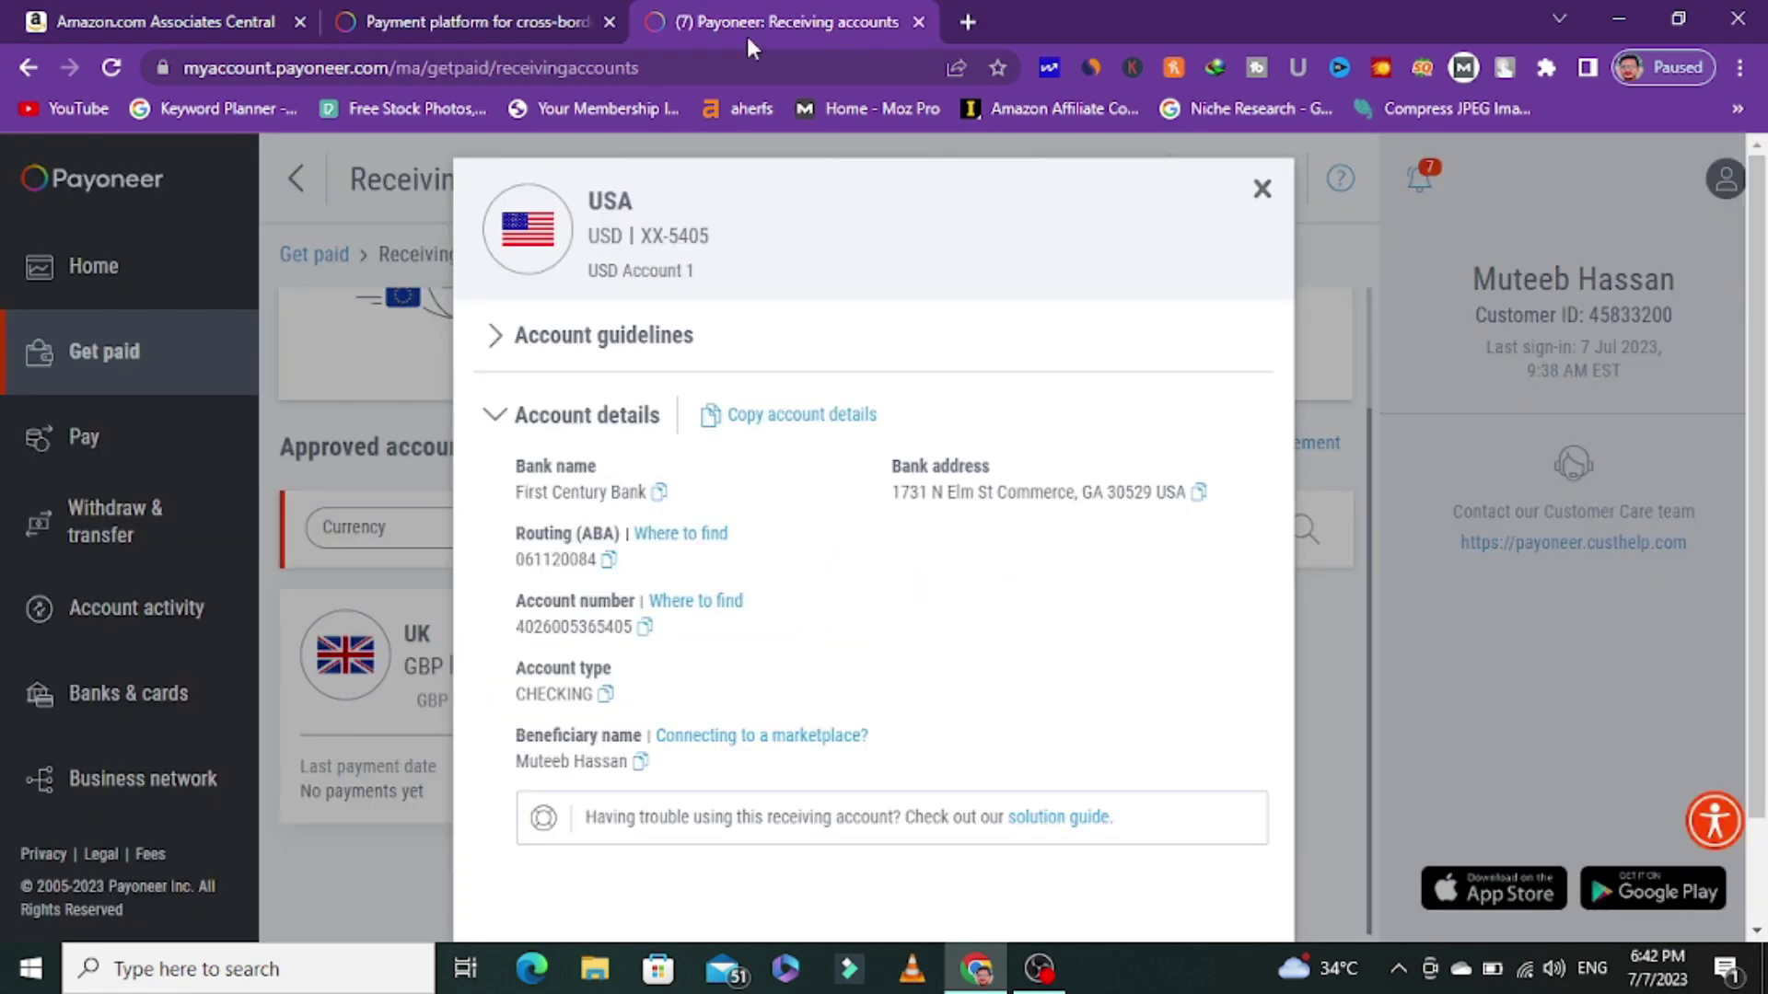
click(608, 559)
click(162, 27)
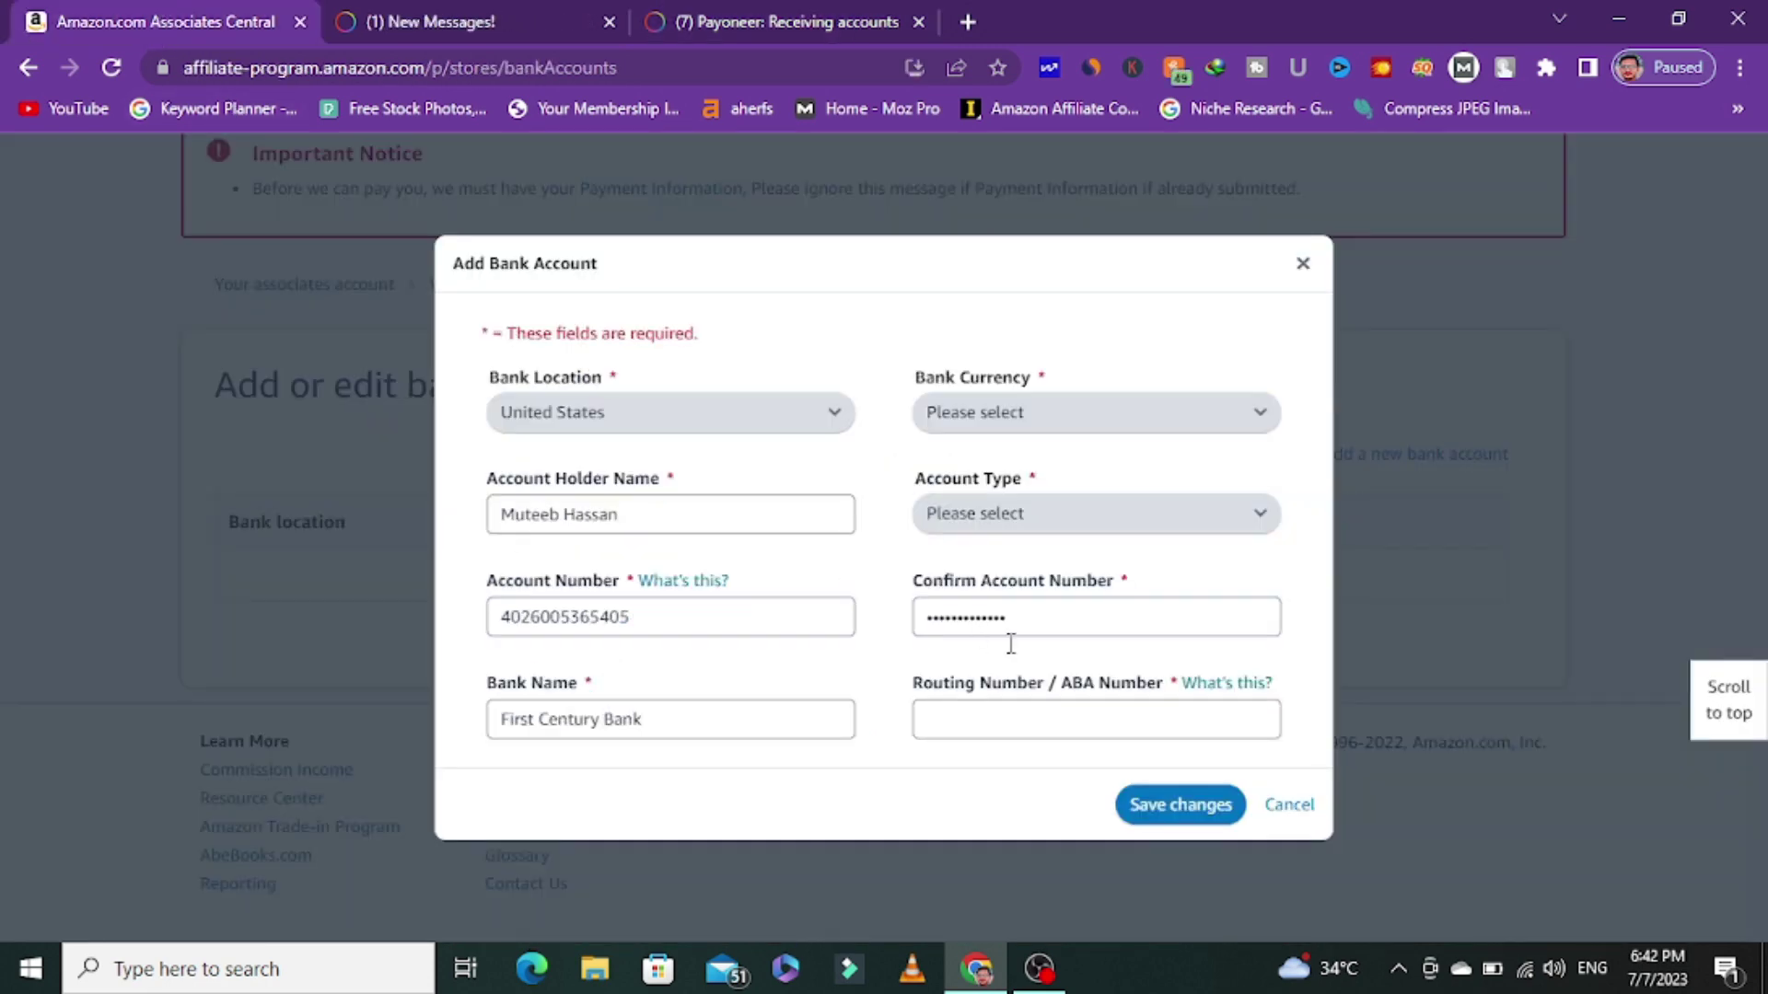
click(994, 722)
key(ctrl+v)
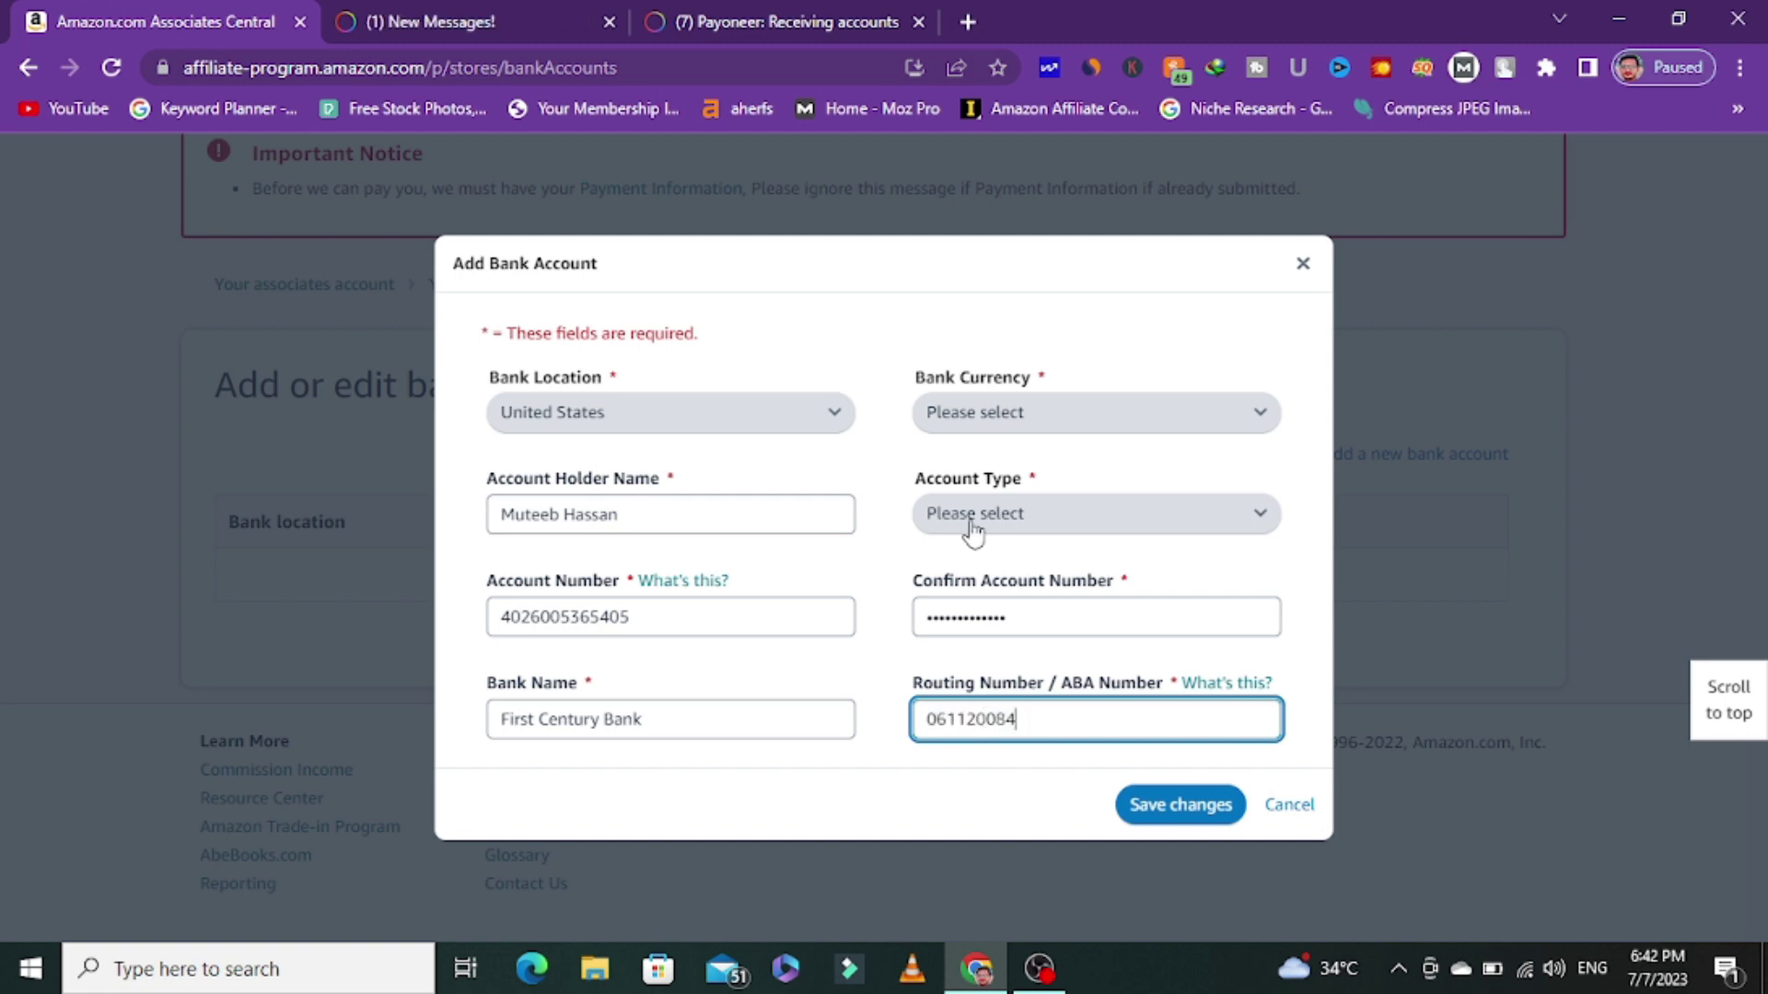
- Set the account type to Checking, as shown on Payoneer, and attempt to save
click(1044, 535)
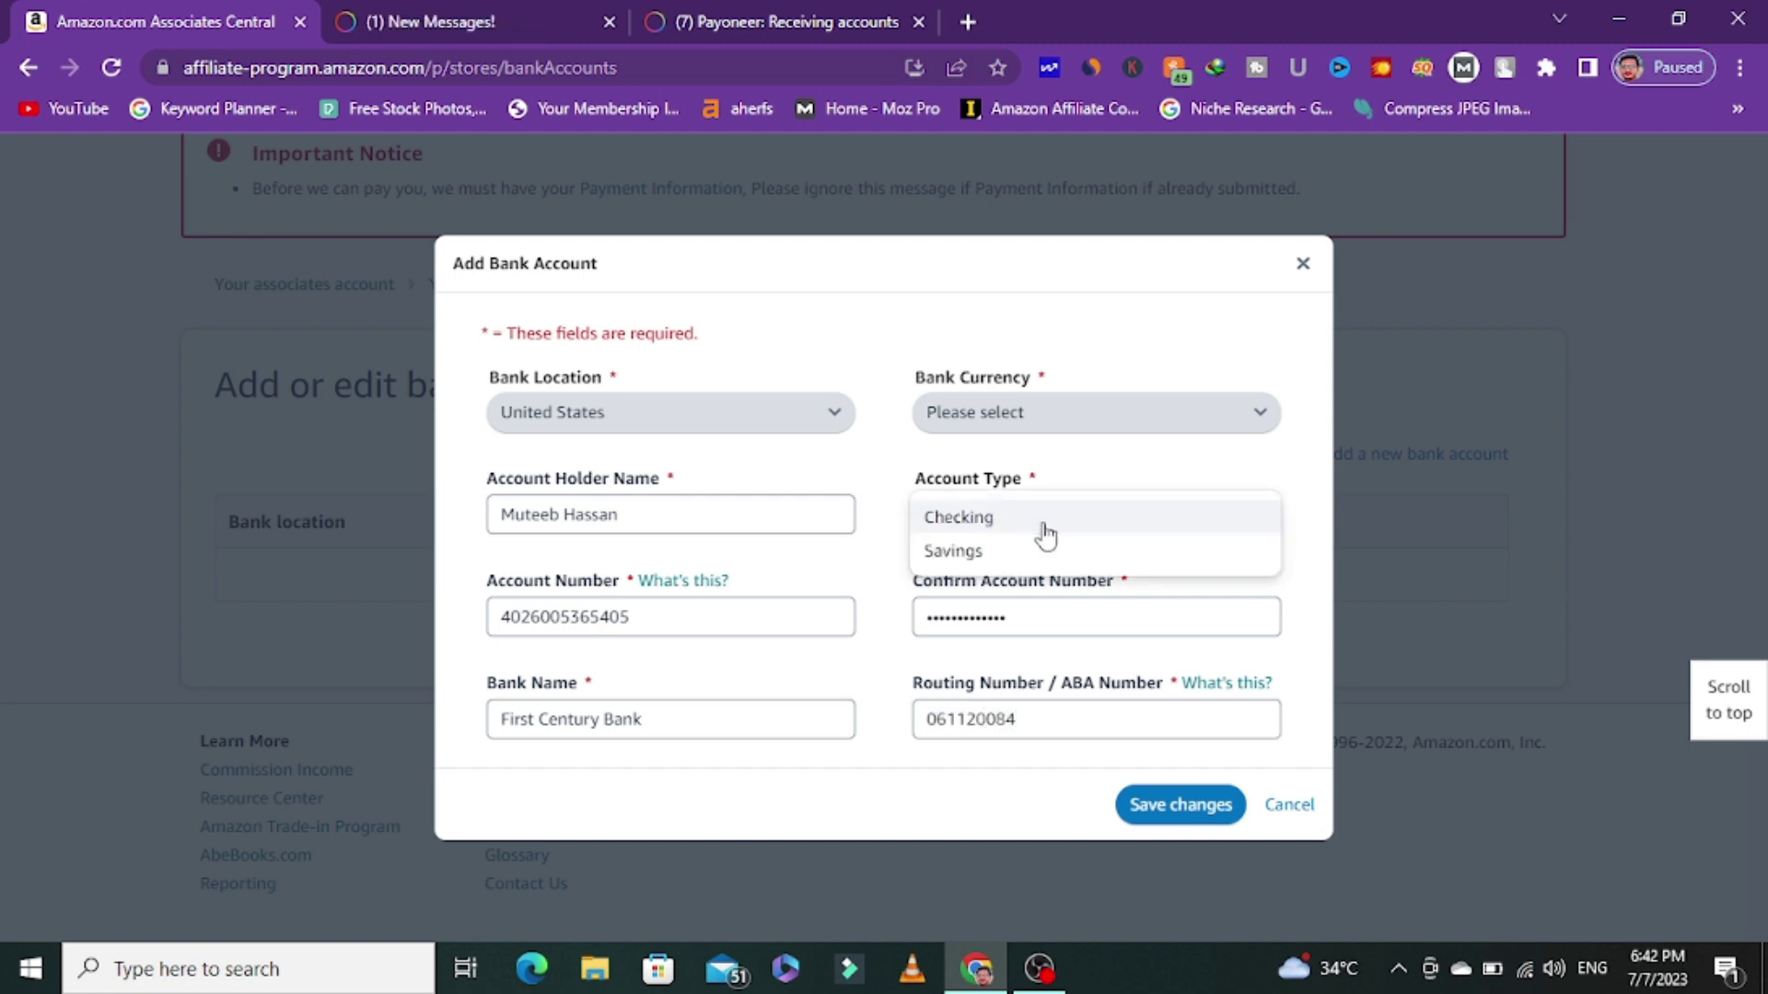
click(773, 21)
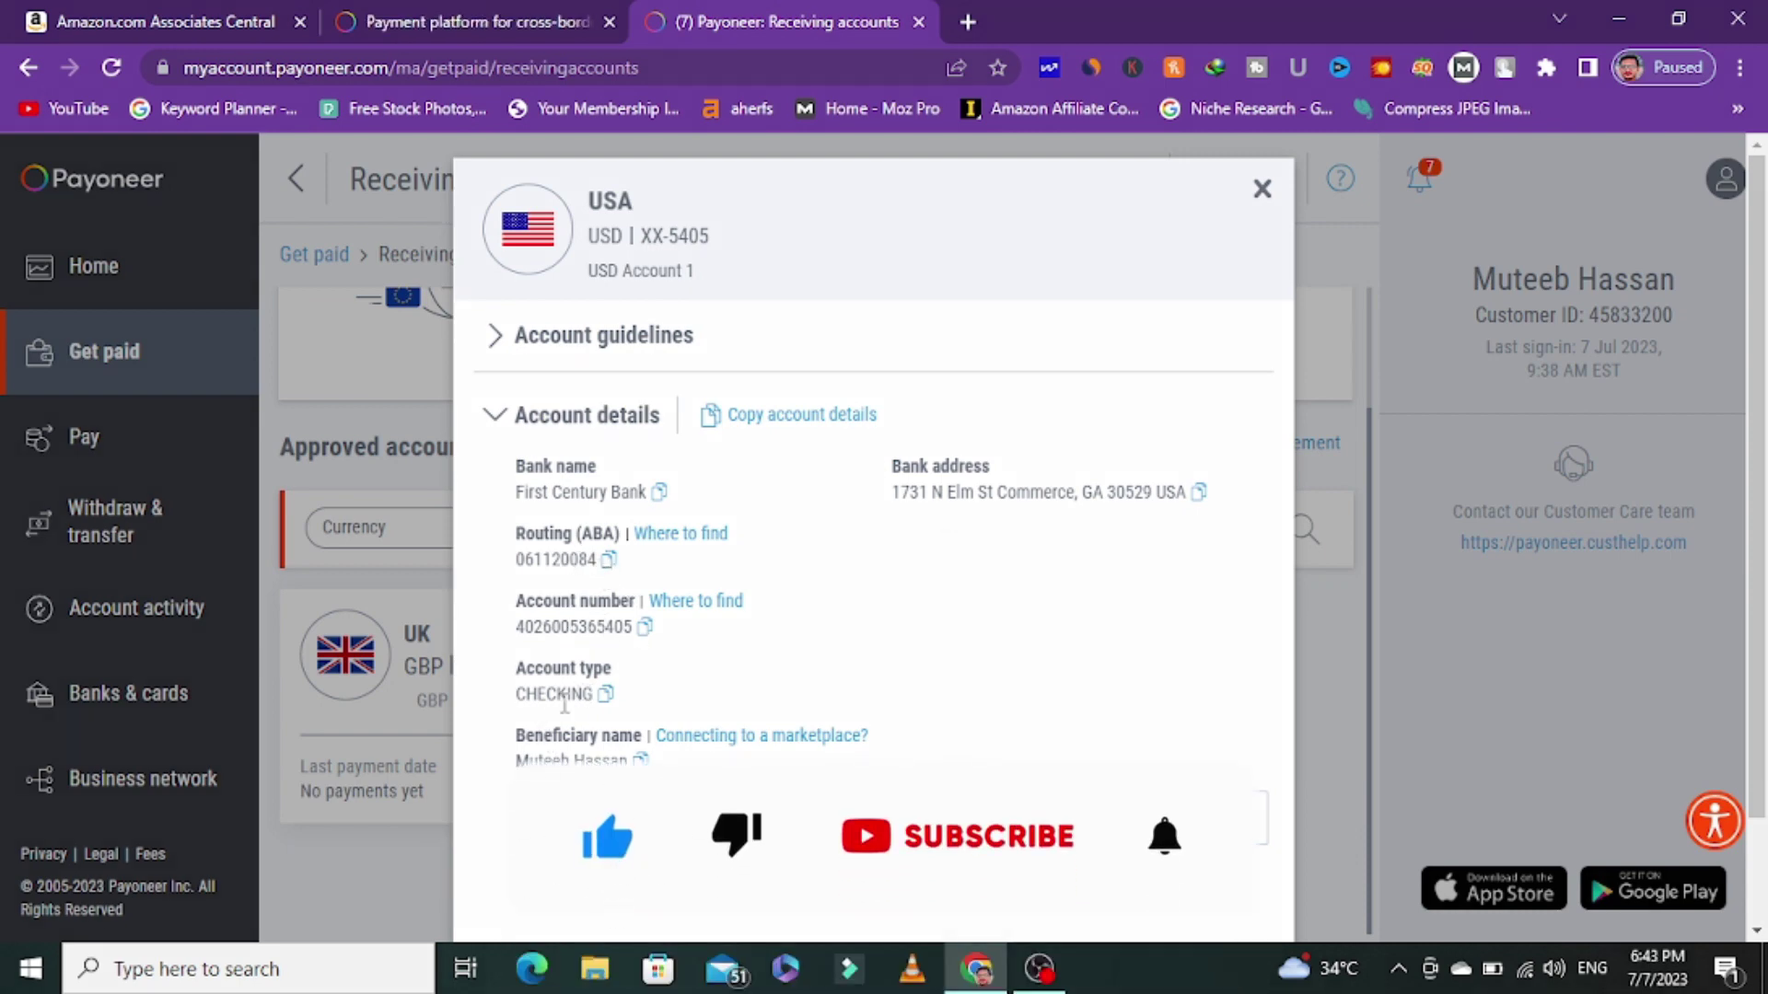
click(442, 20)
click(202, 13)
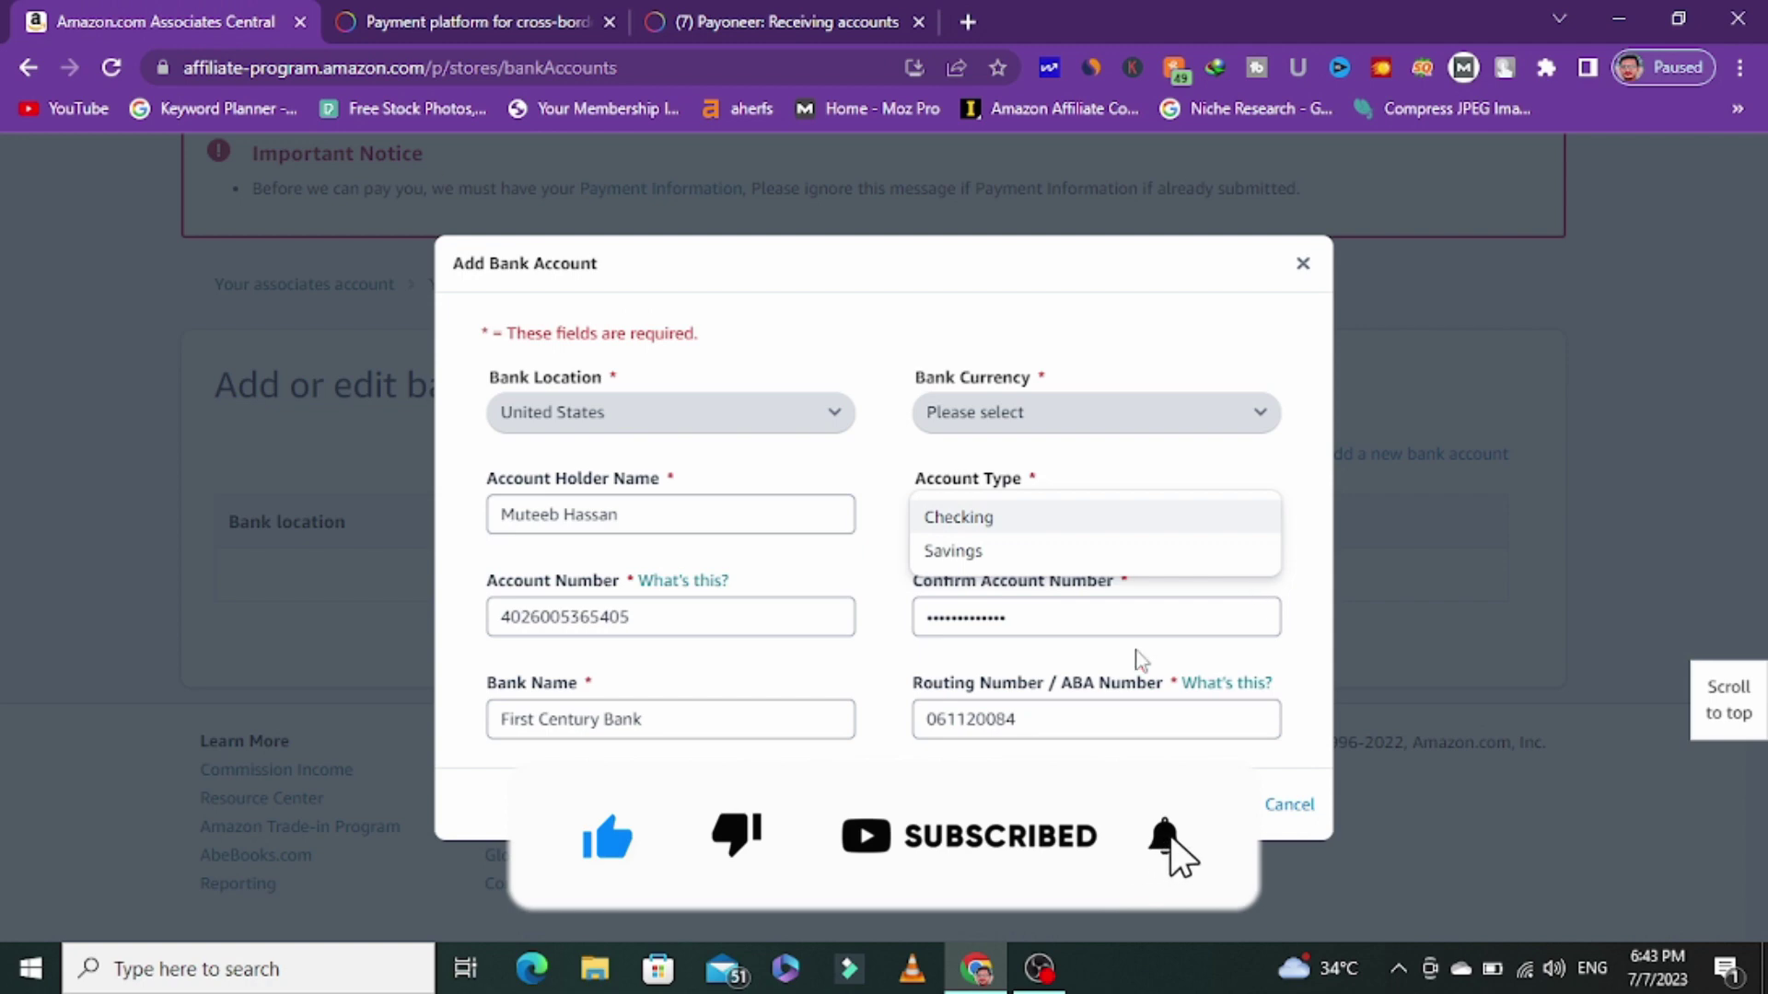
click(962, 529)
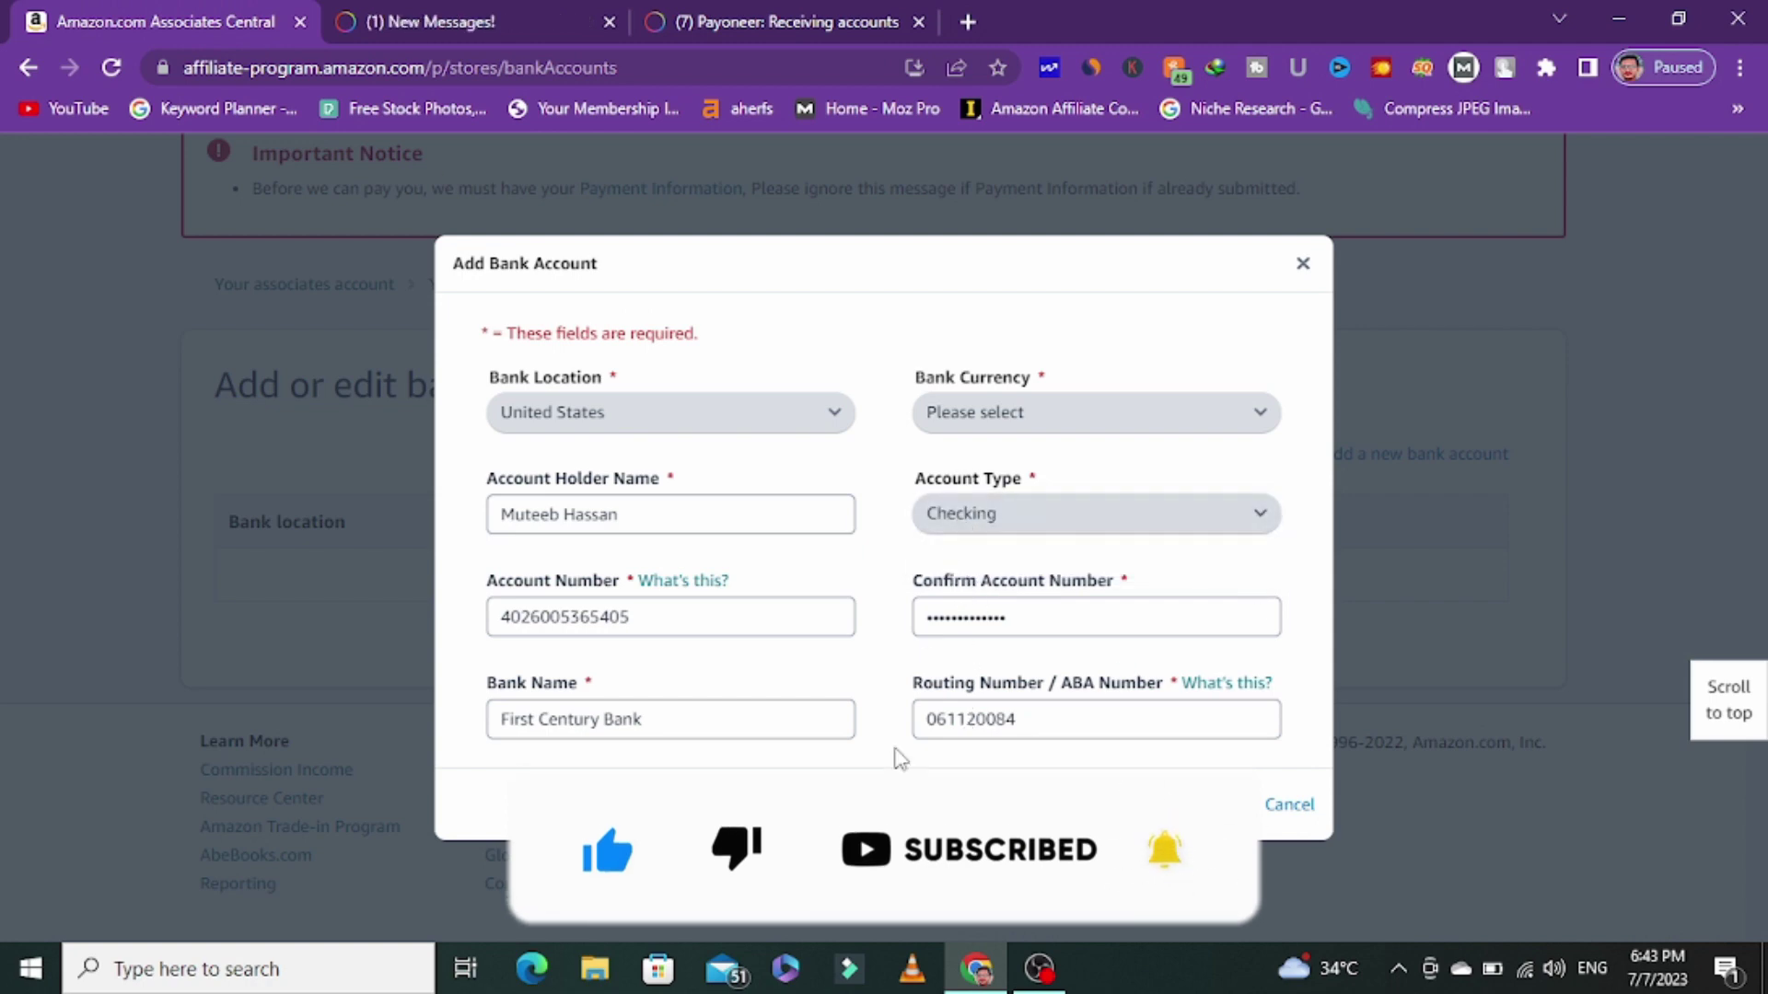
click(1163, 811)
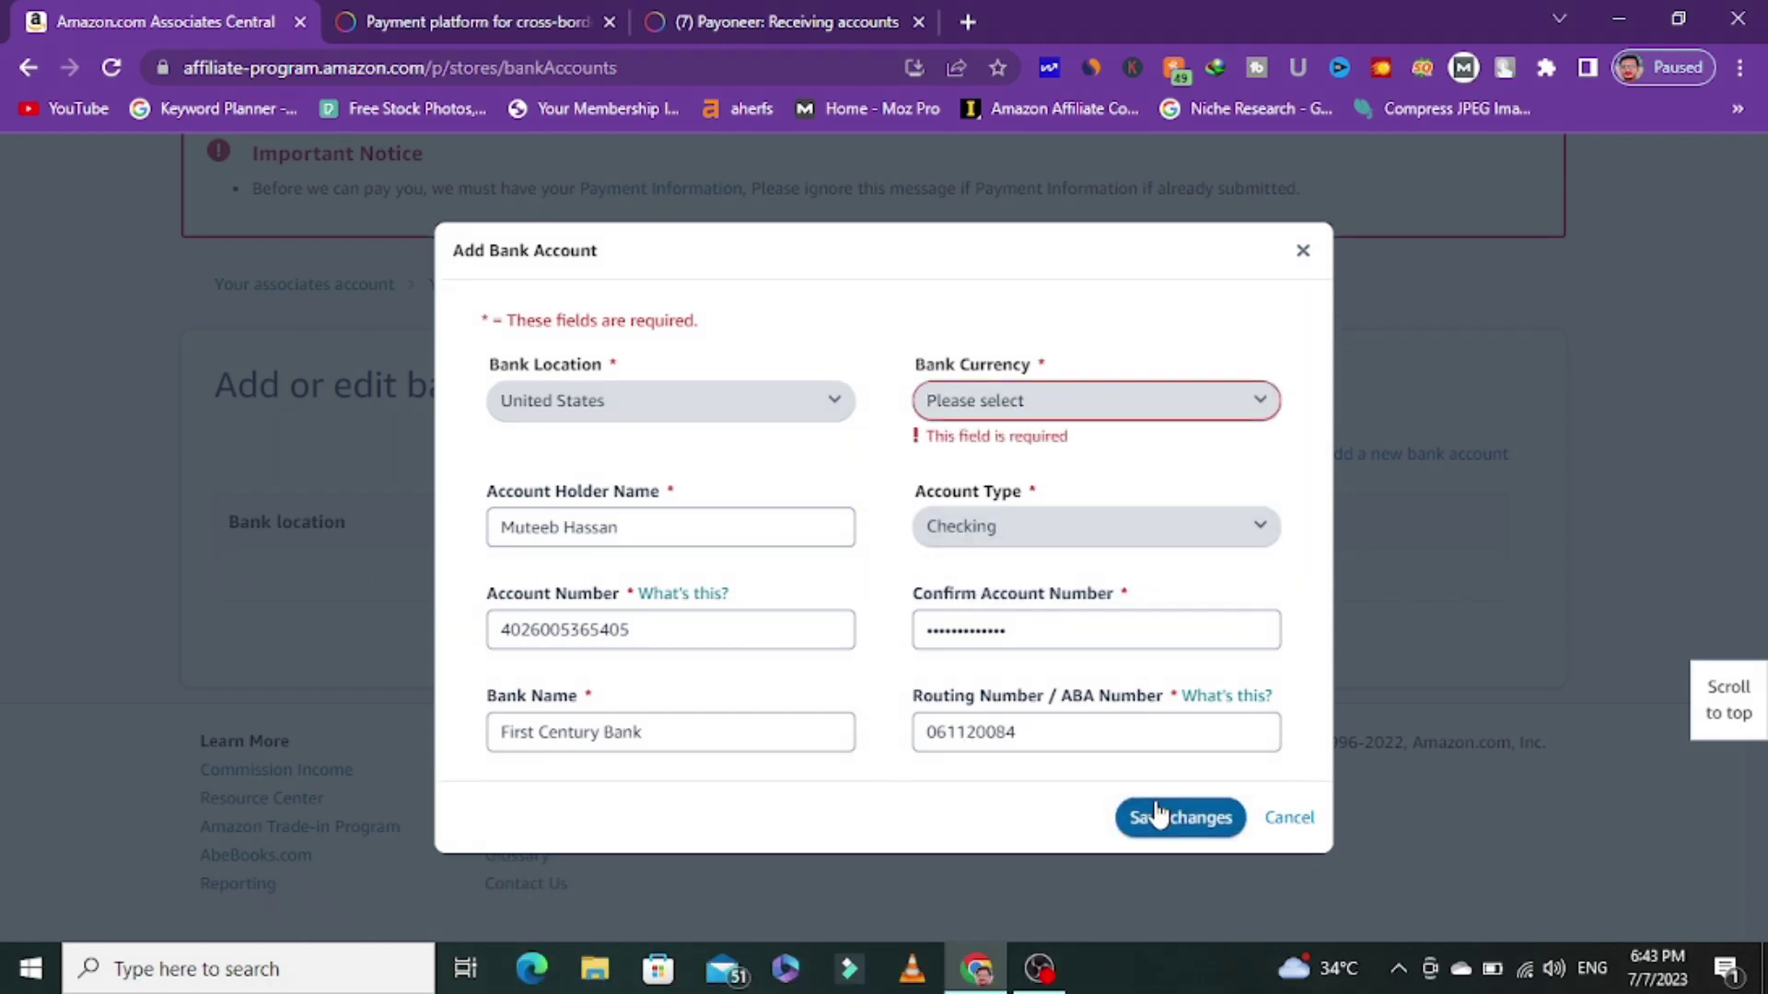
- Reselect US Dollars as the bank currency and recheck the Payoneer details
click(1025, 402)
click(1002, 410)
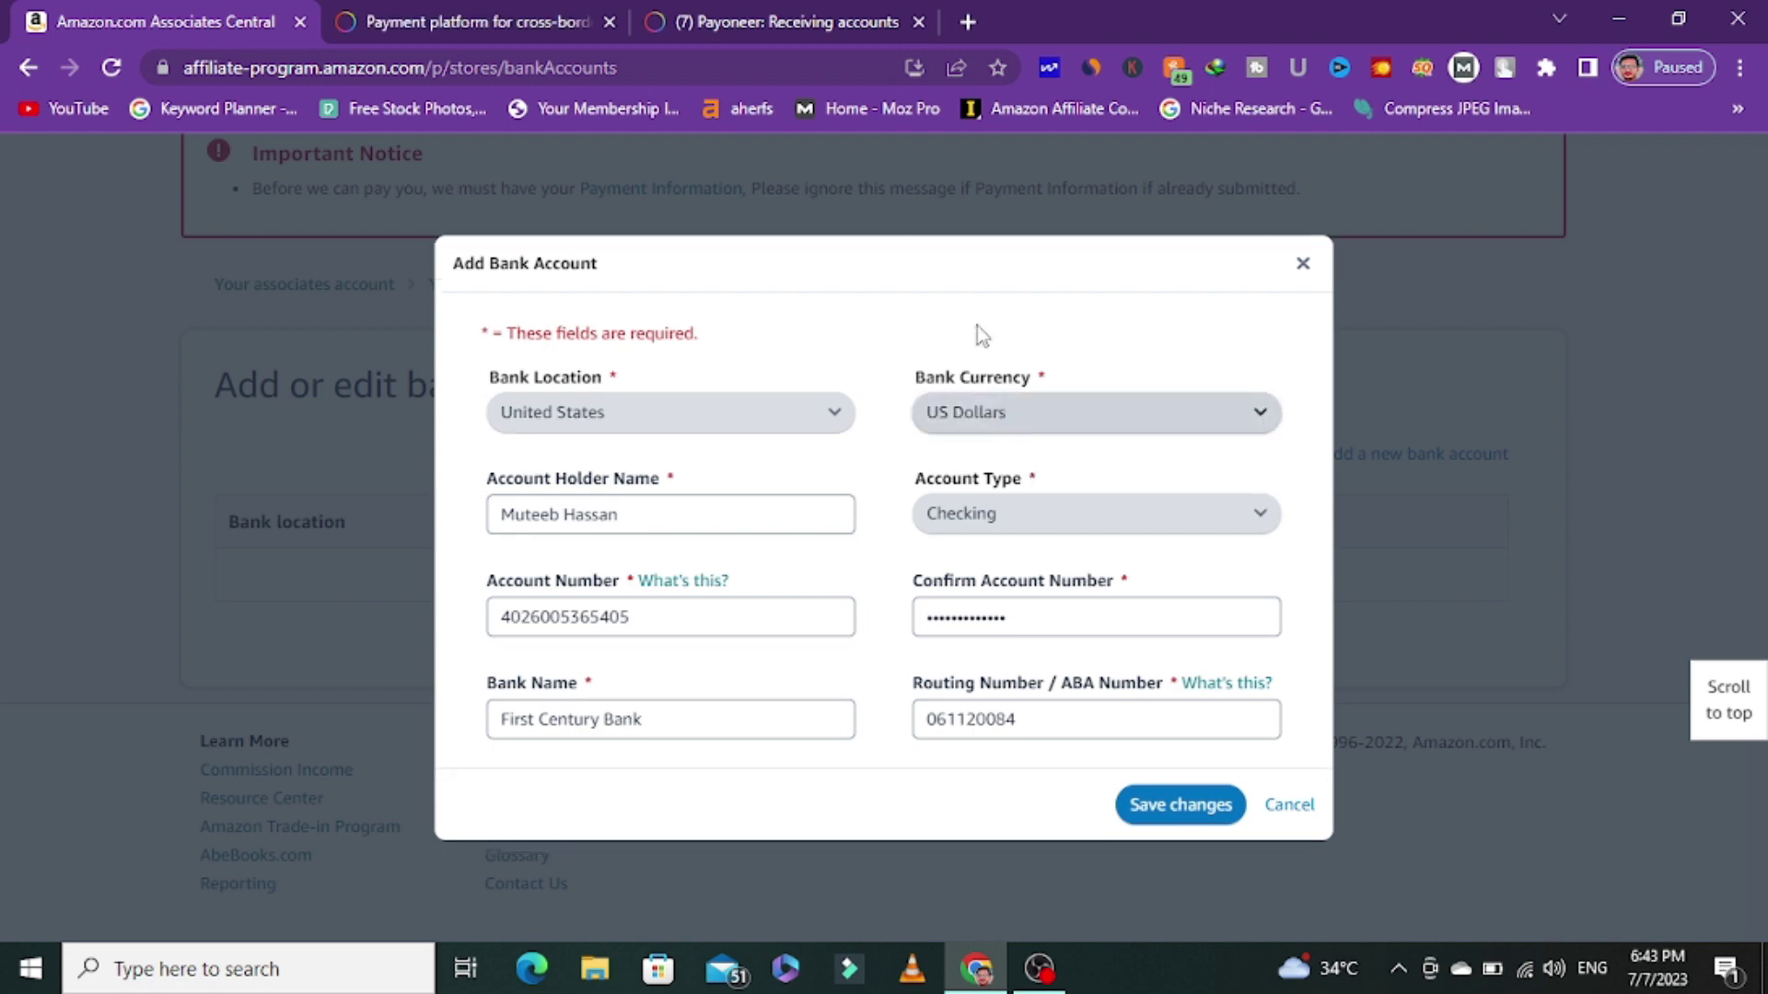
click(790, 18)
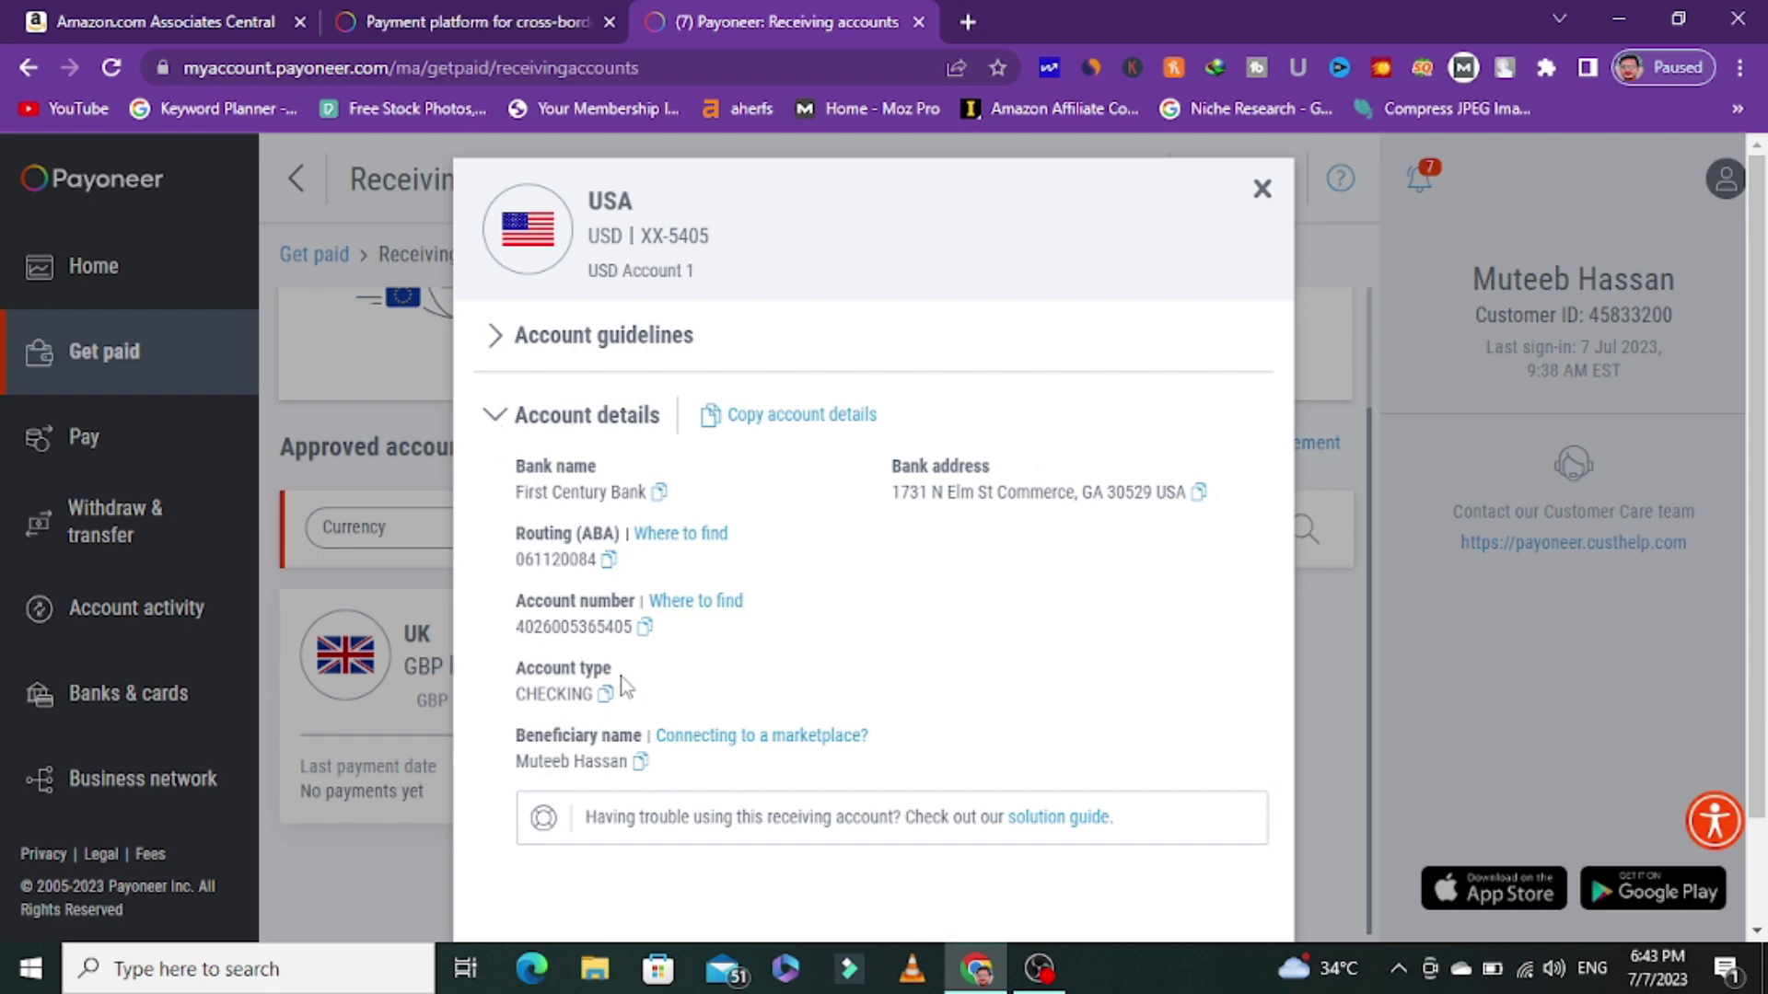
click(146, 11)
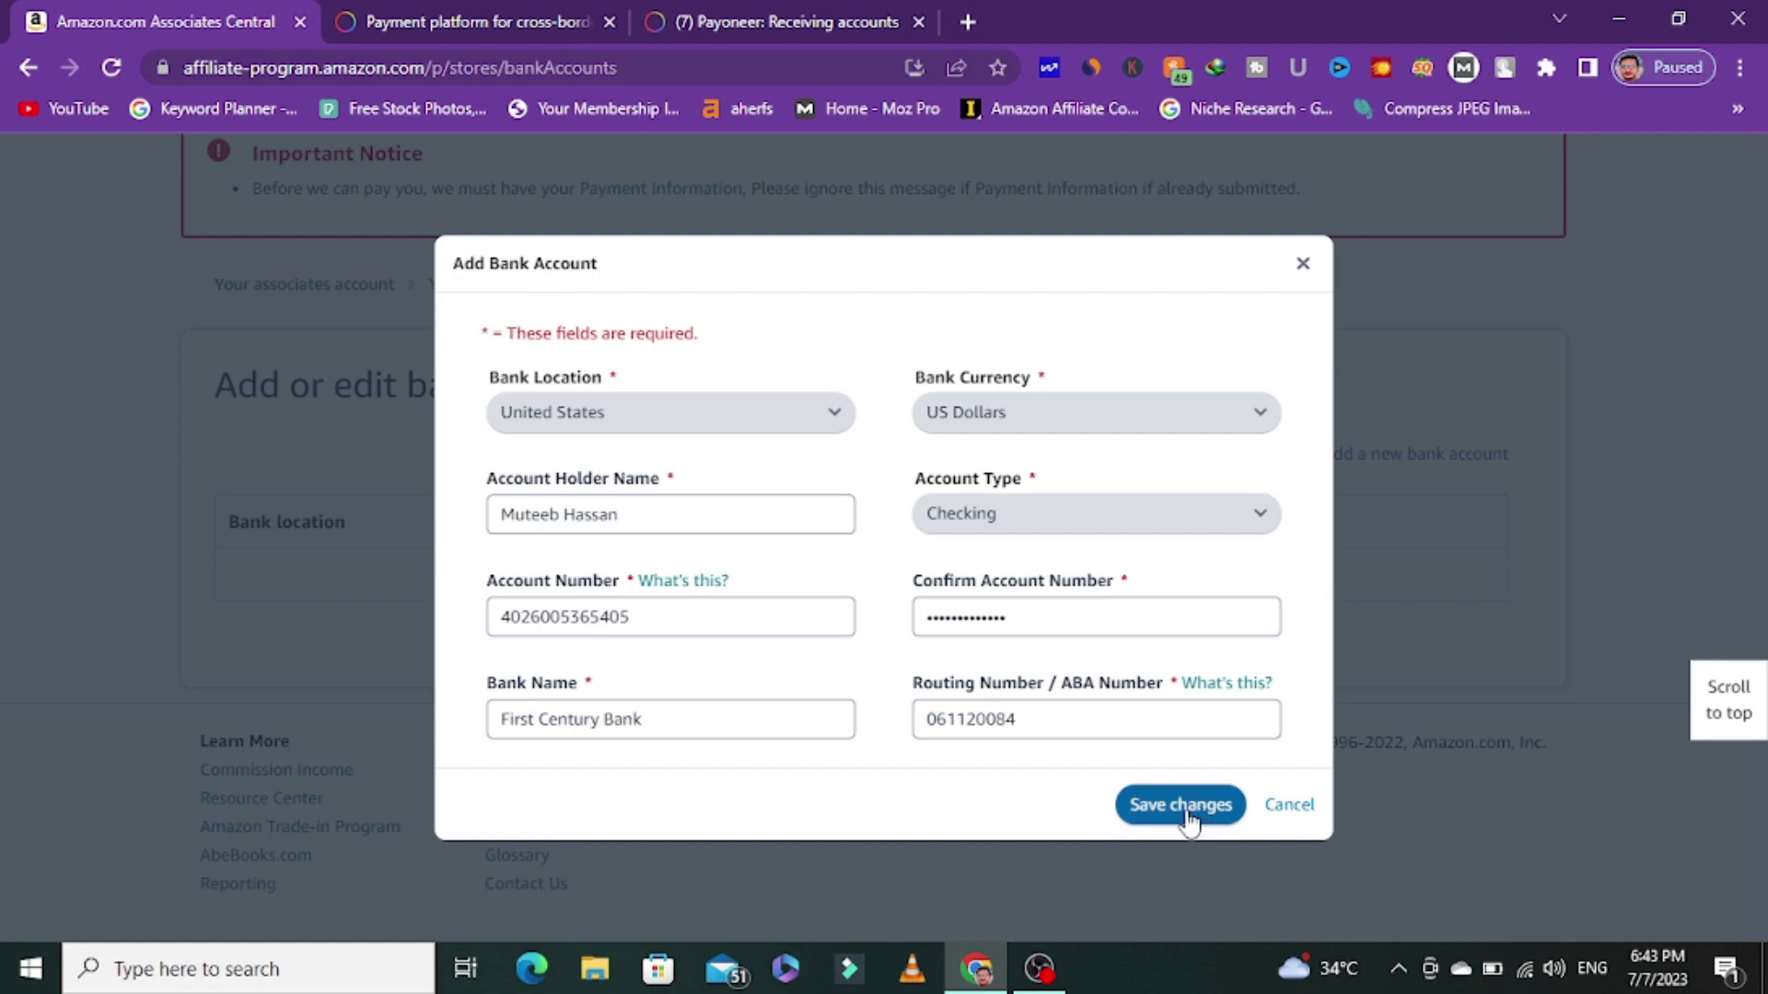
- Save the First Century Bank US Dollars account and reload the page to confirm it's listed
click(1156, 799)
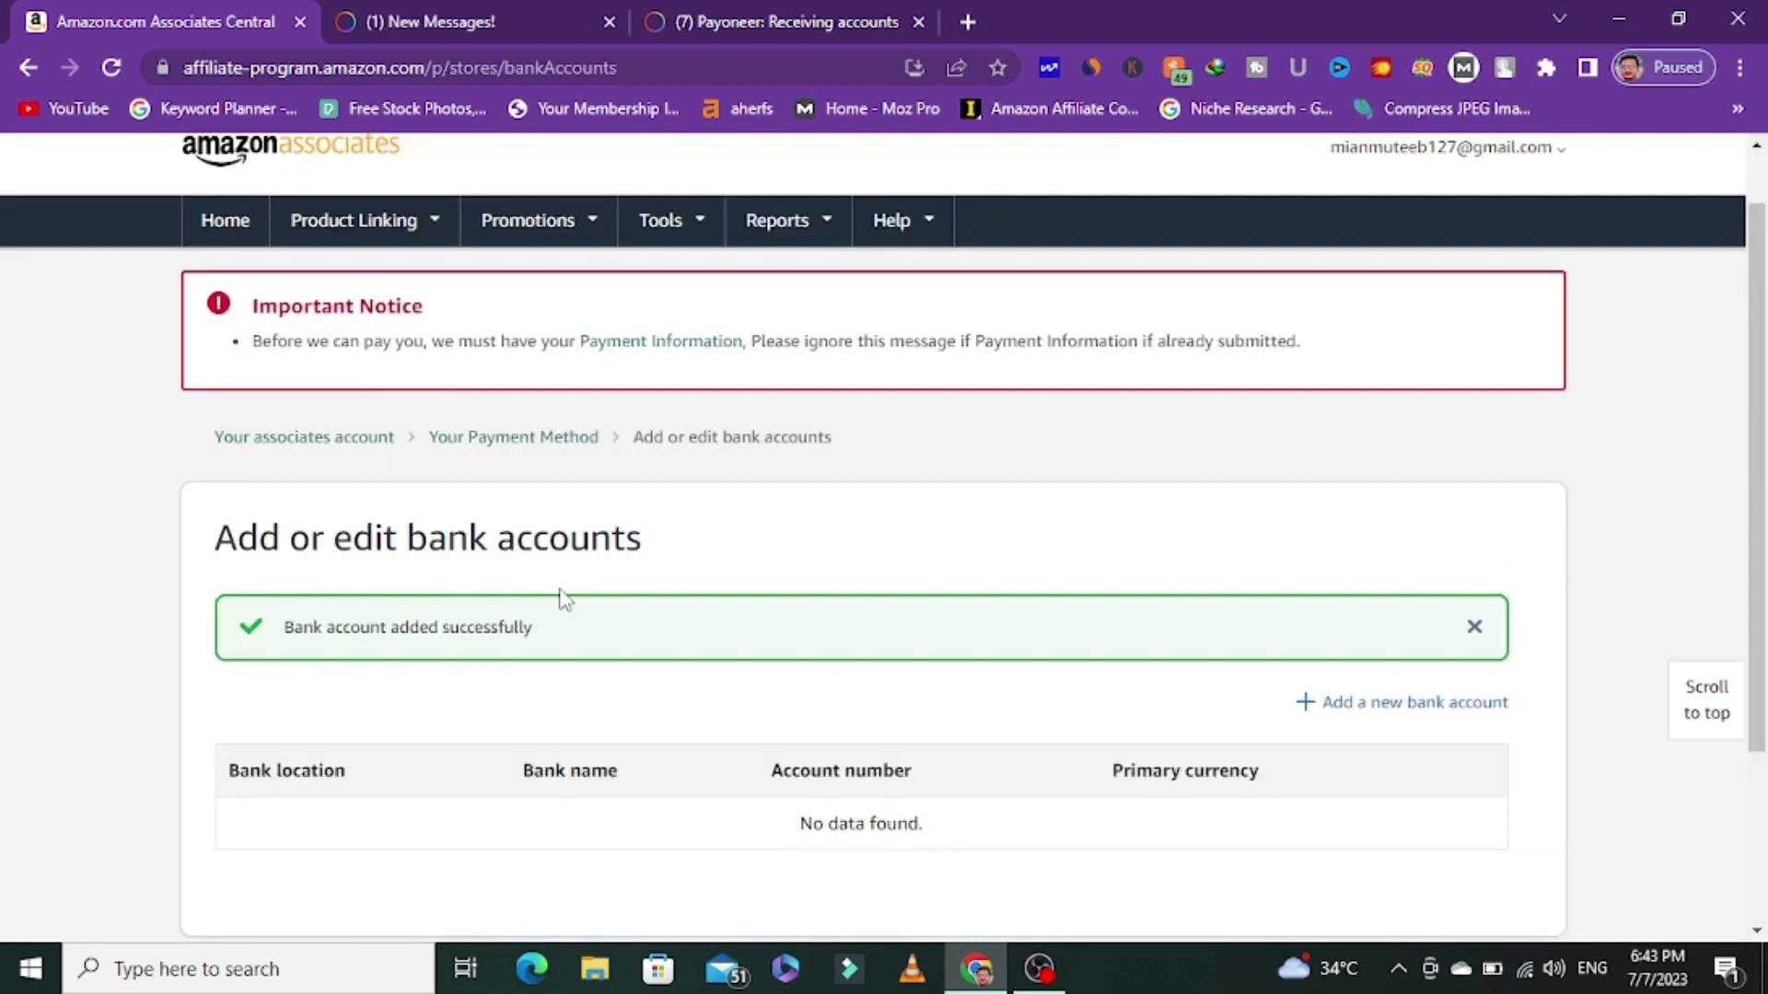
scroll(631, 604, down, 3)
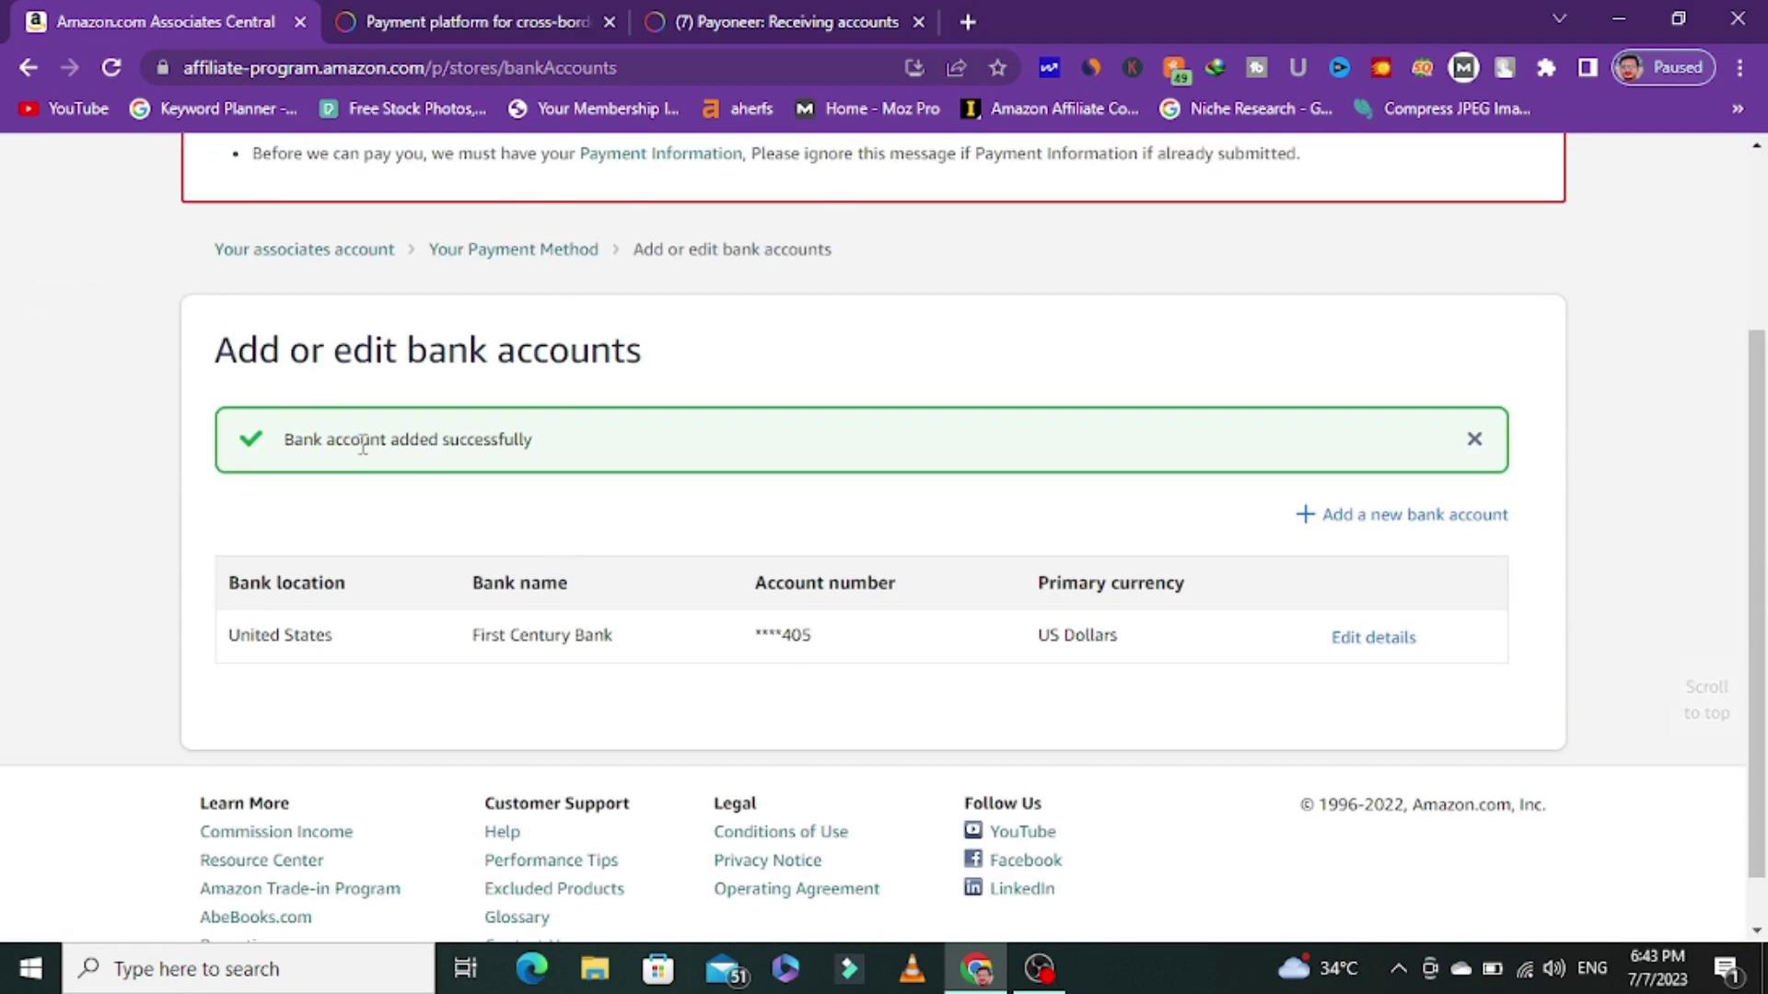
scroll(604, 626, down, 1)
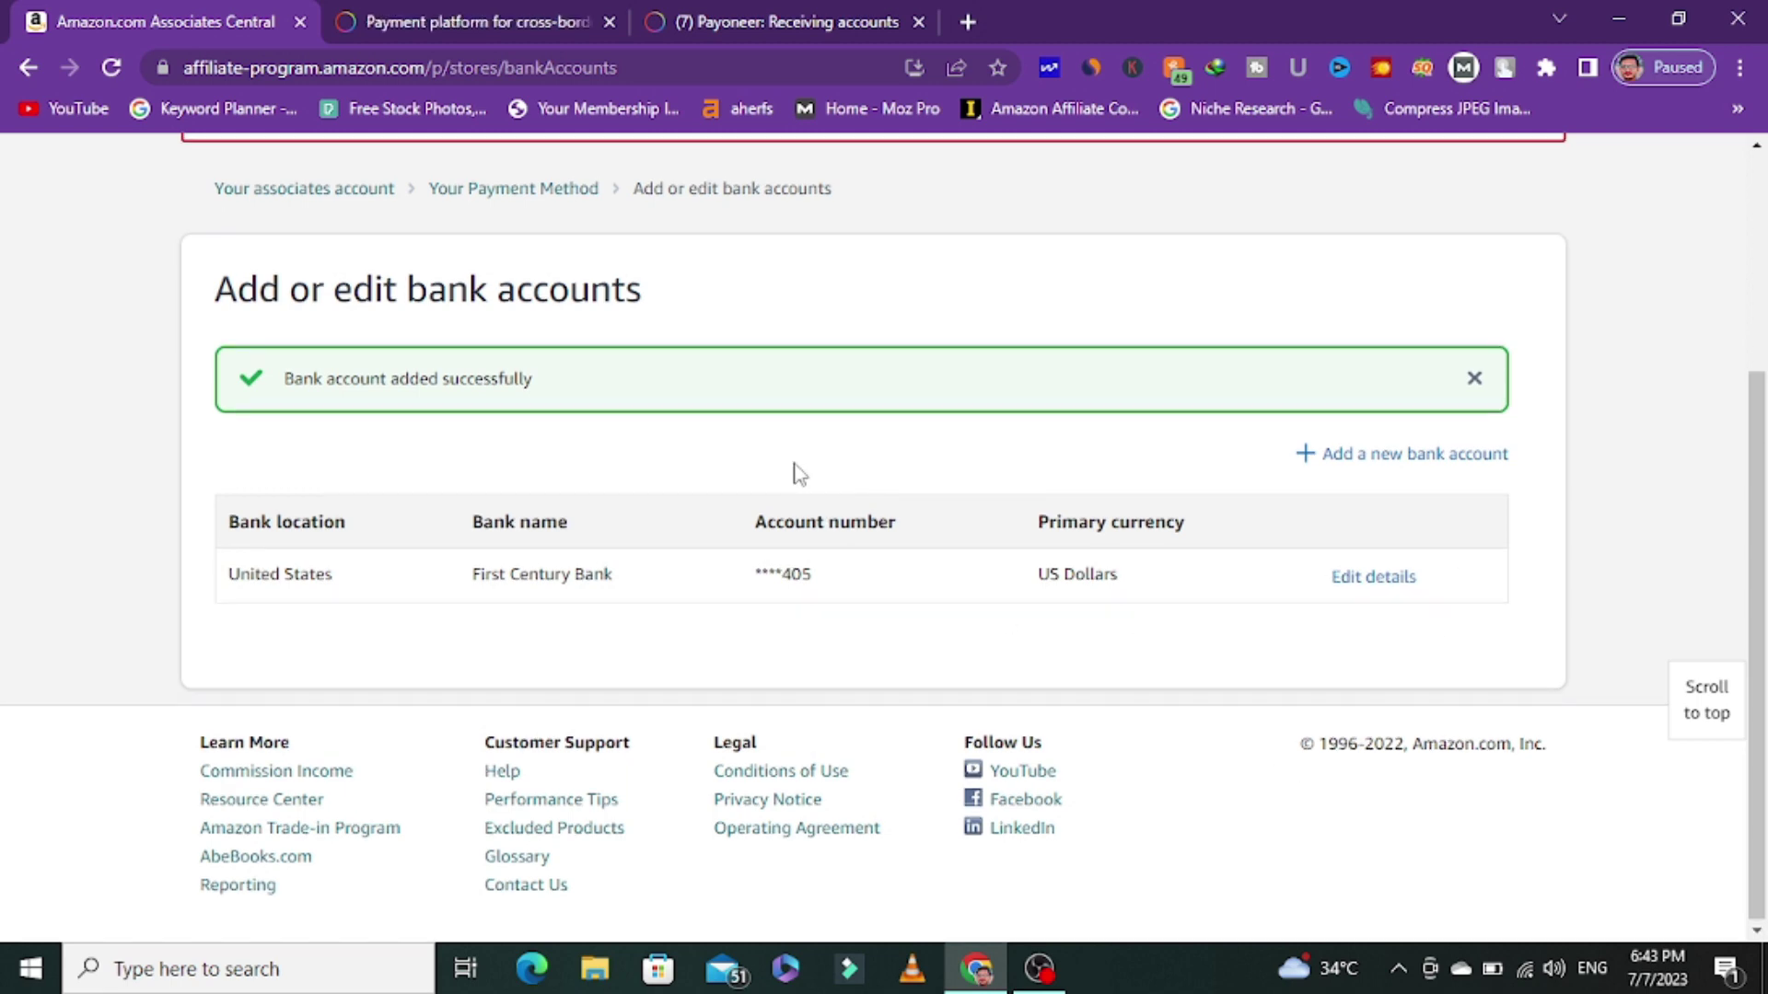
scroll(794, 470, up, 5)
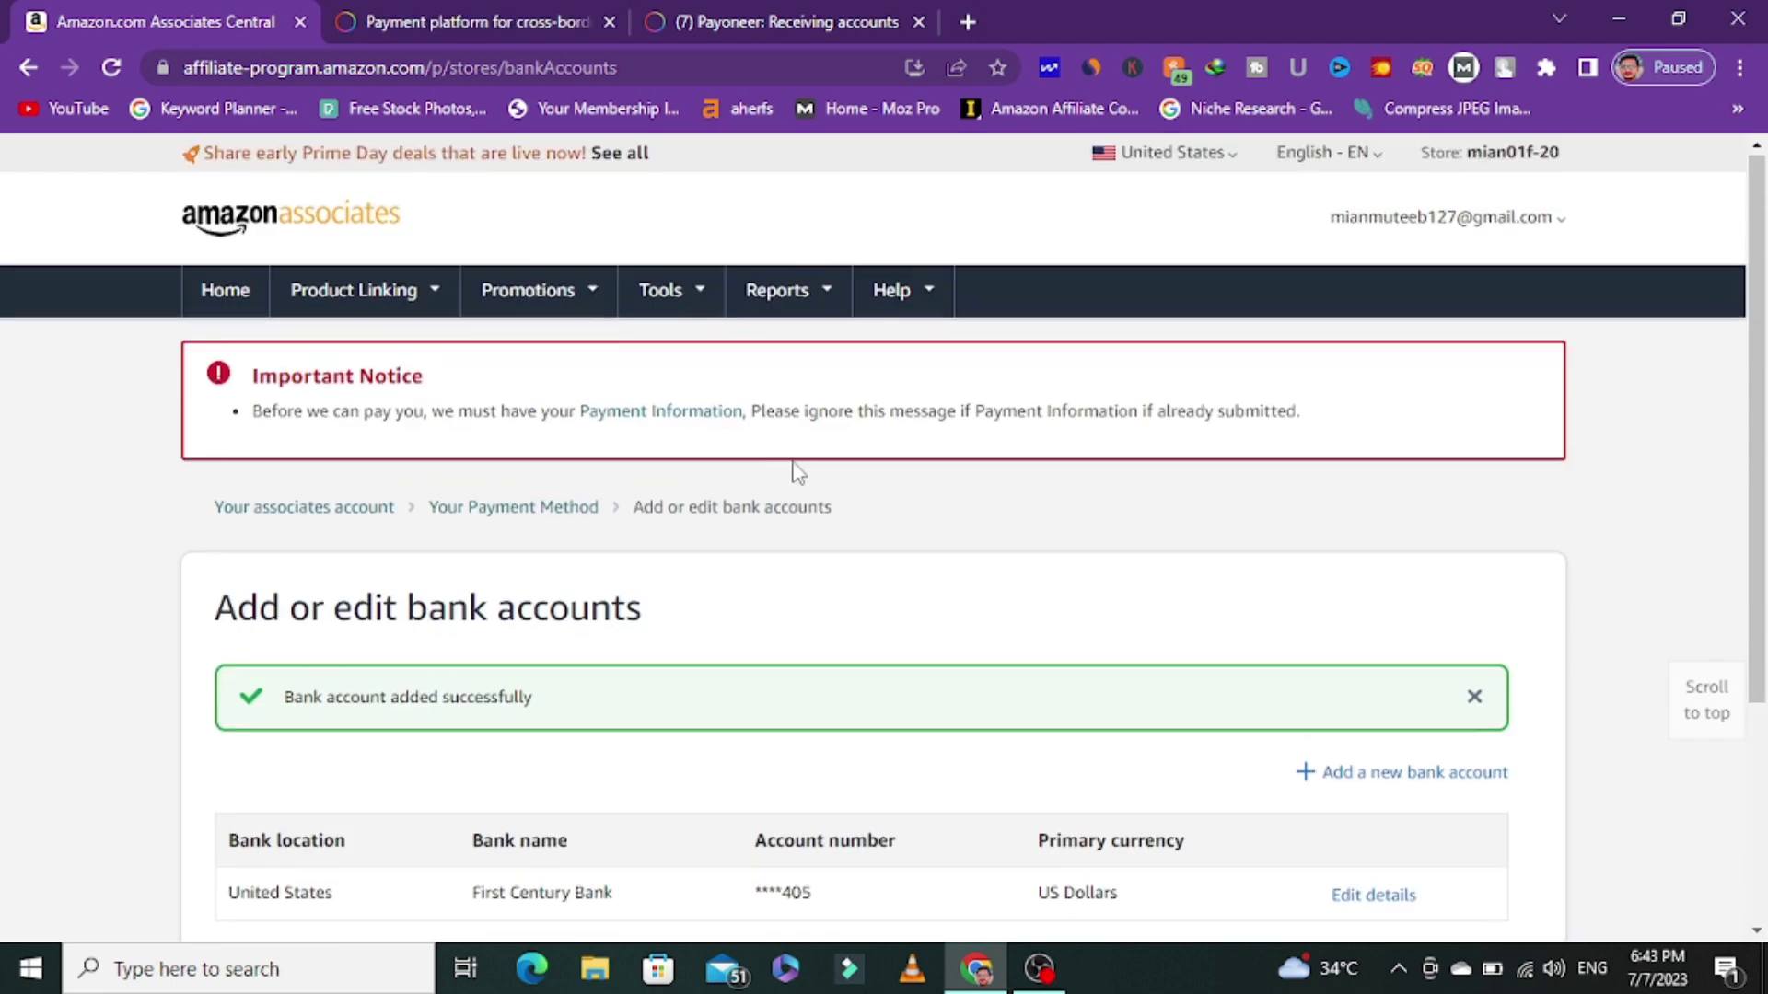
click(116, 69)
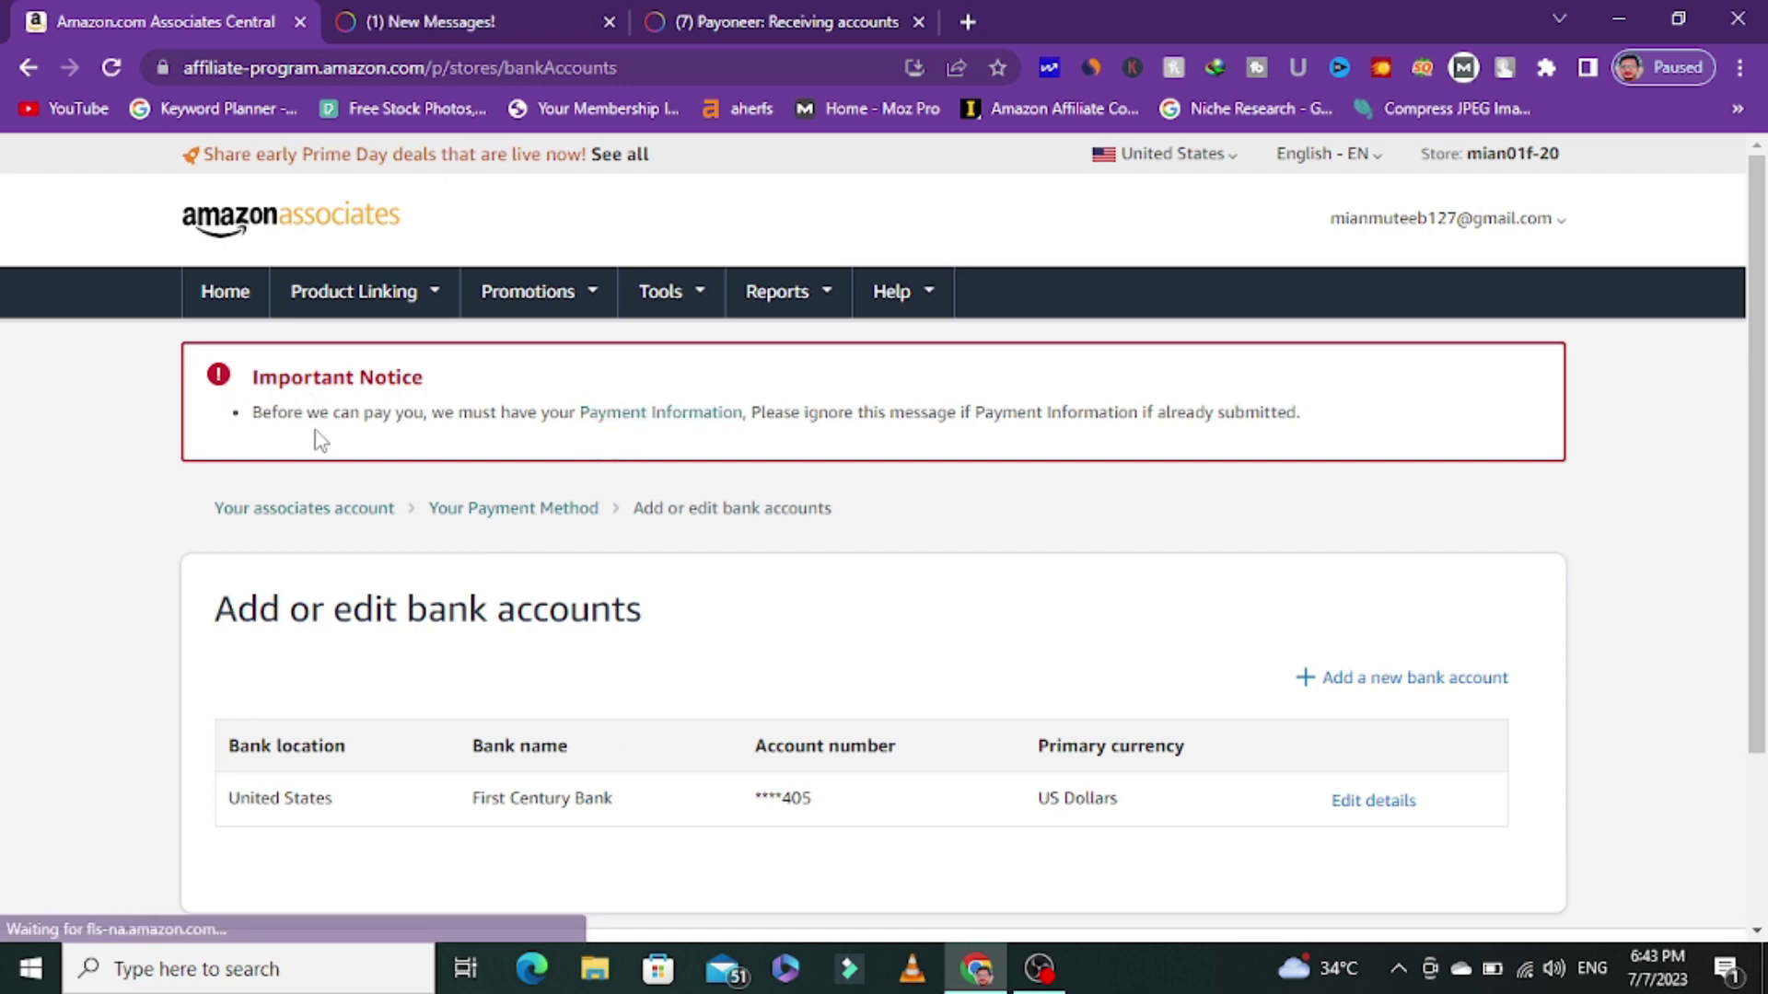
- Open Payment Information from the Important Notice to reach the Your Associates Account page
click(667, 416)
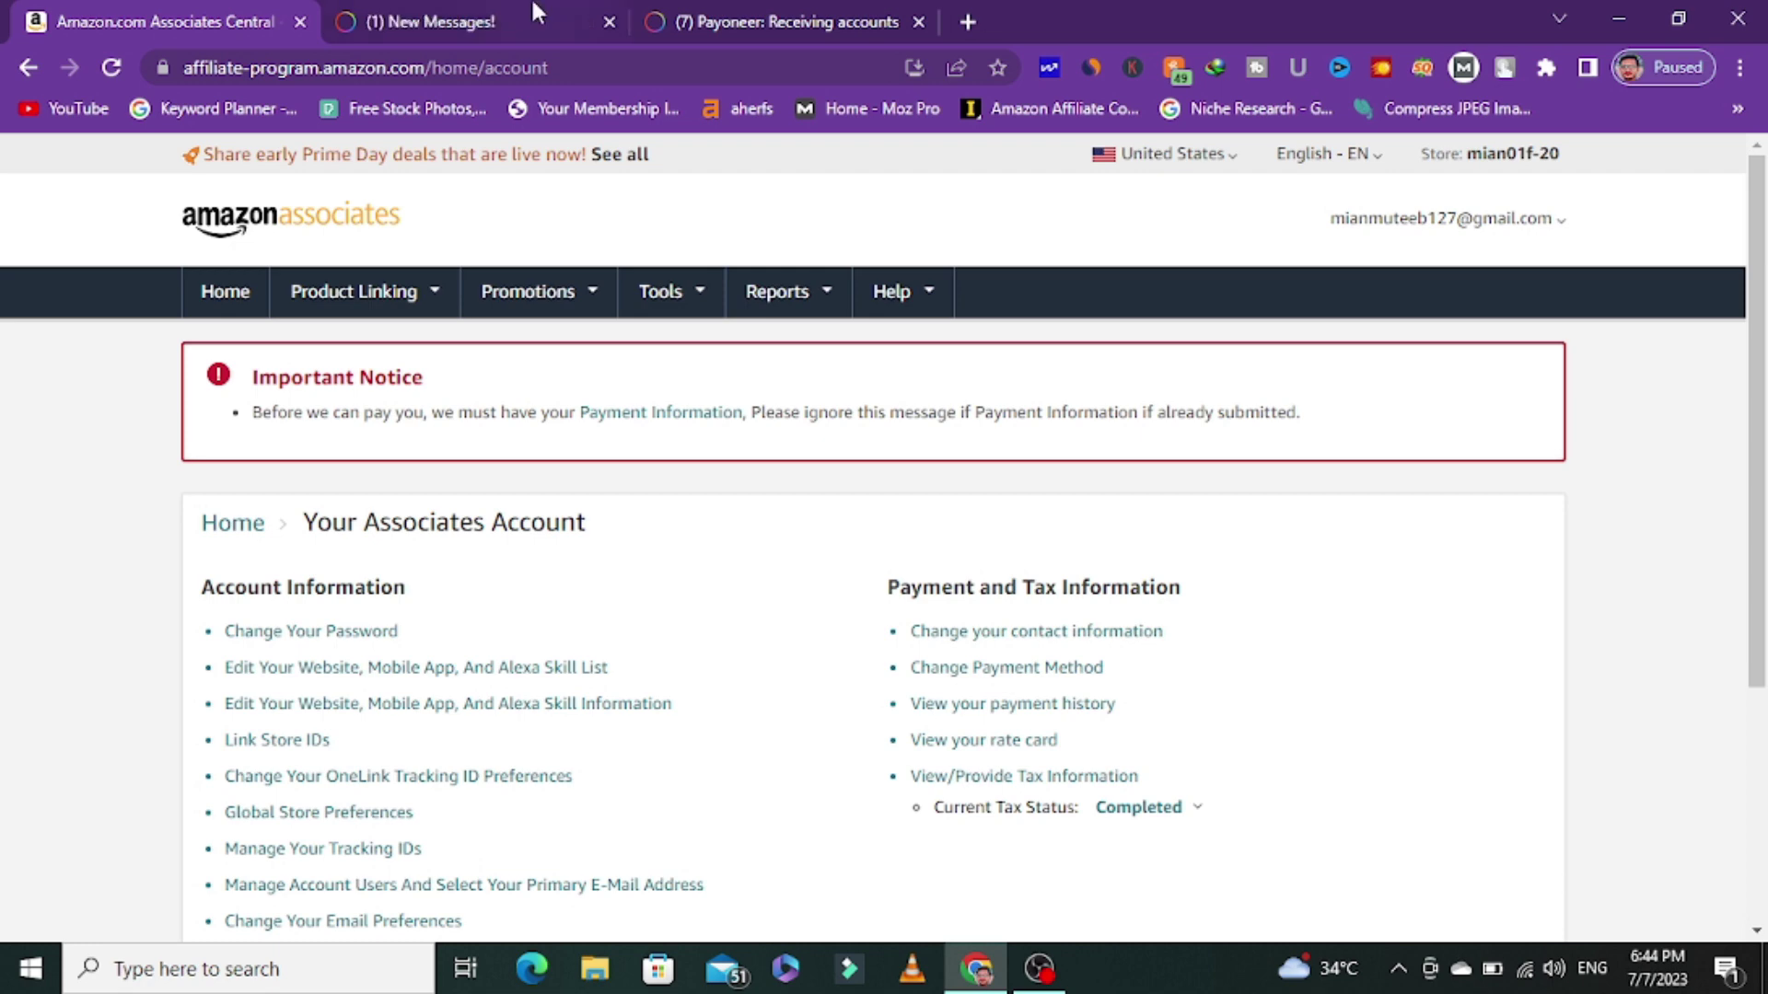
- Open a new tab and search Google for 'vyke'
click(965, 22)
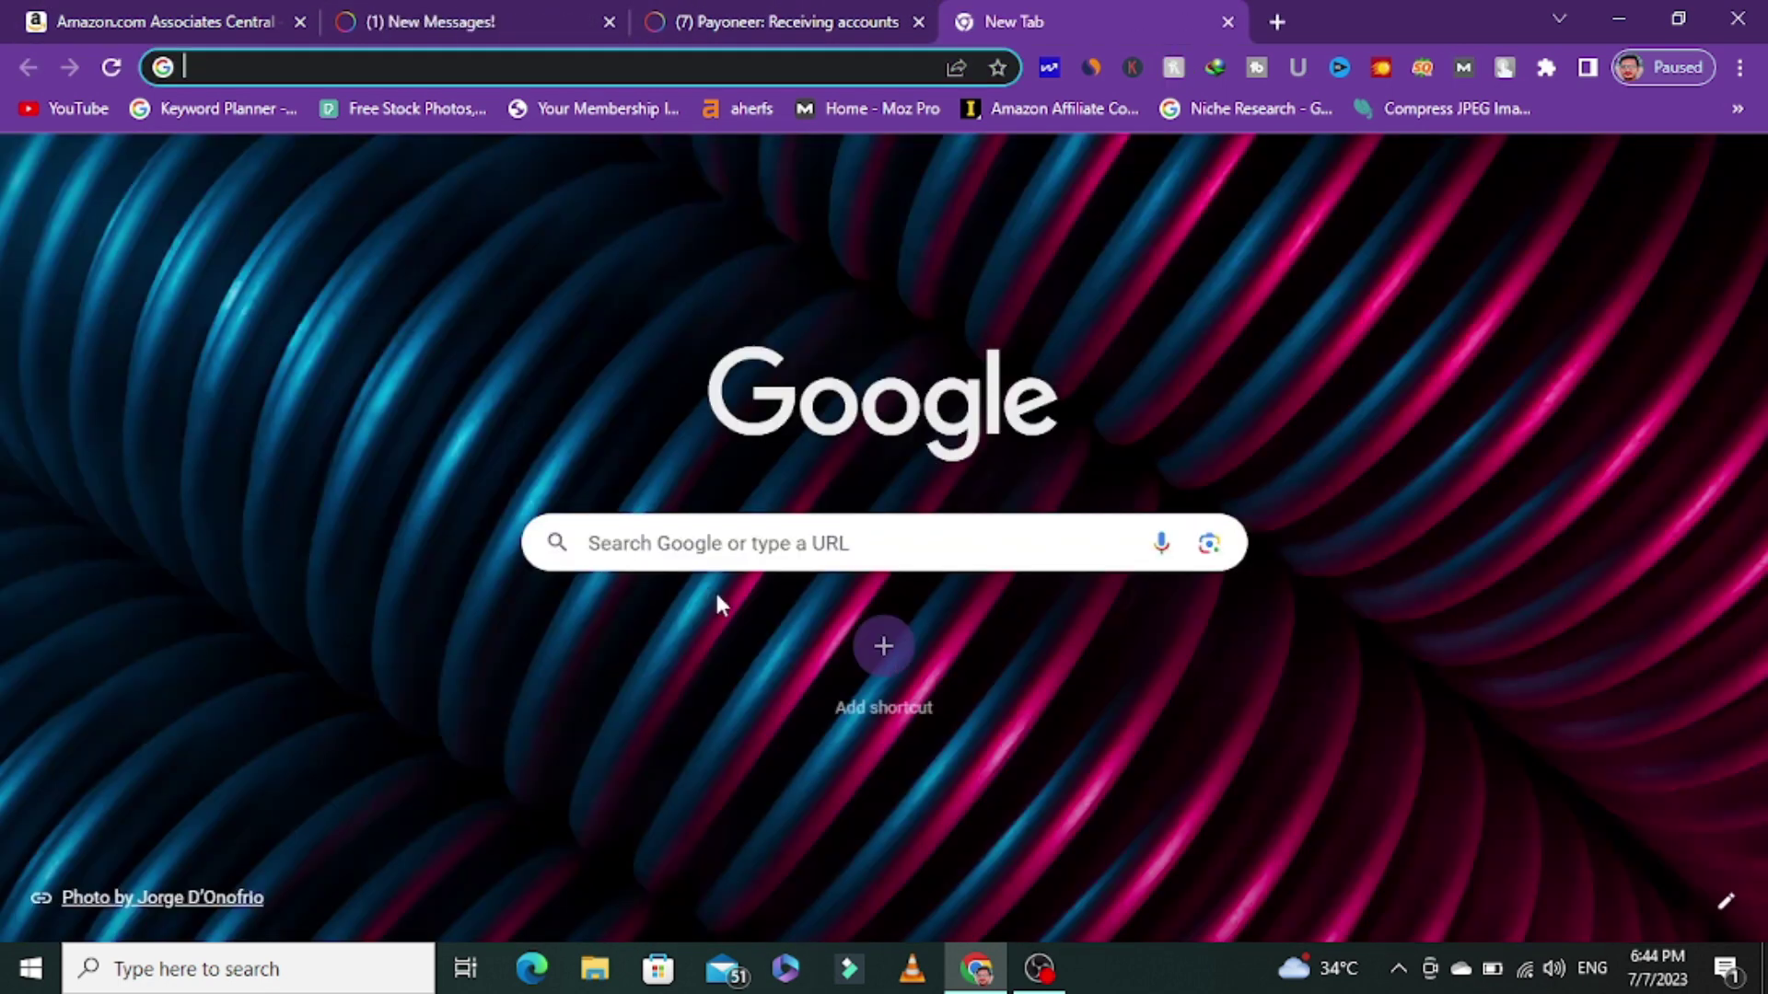
click(722, 542)
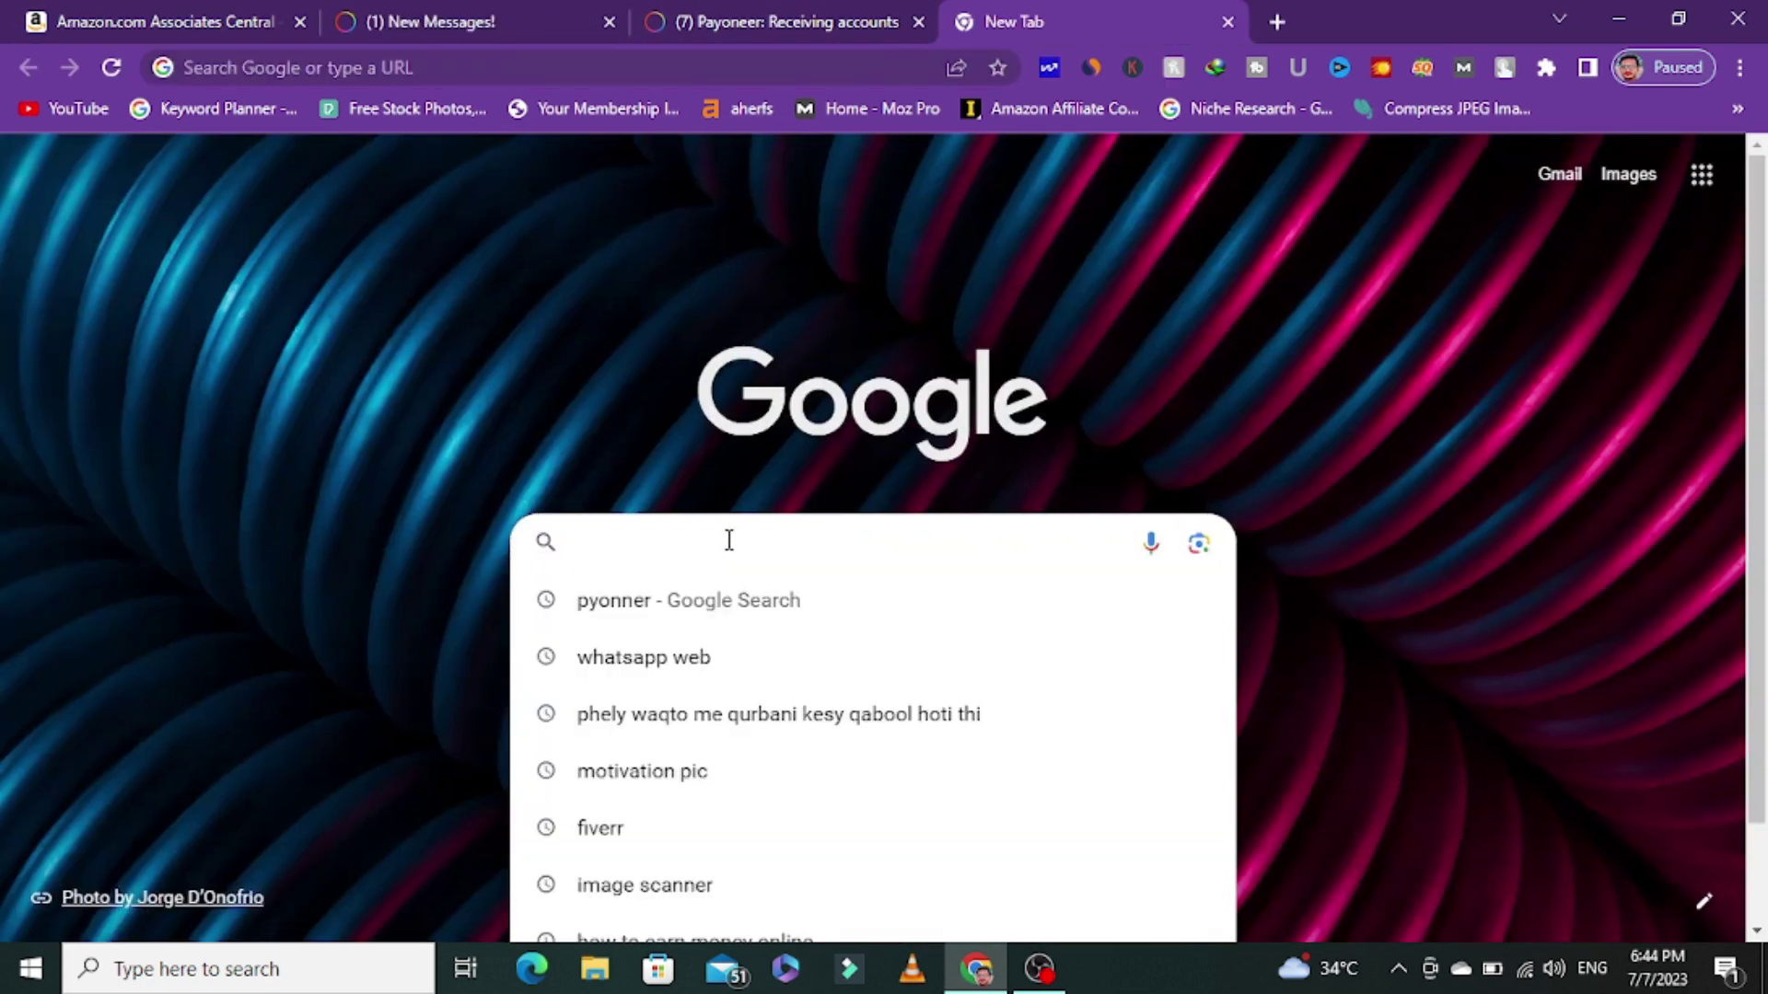
text(vyke)
key(Return)
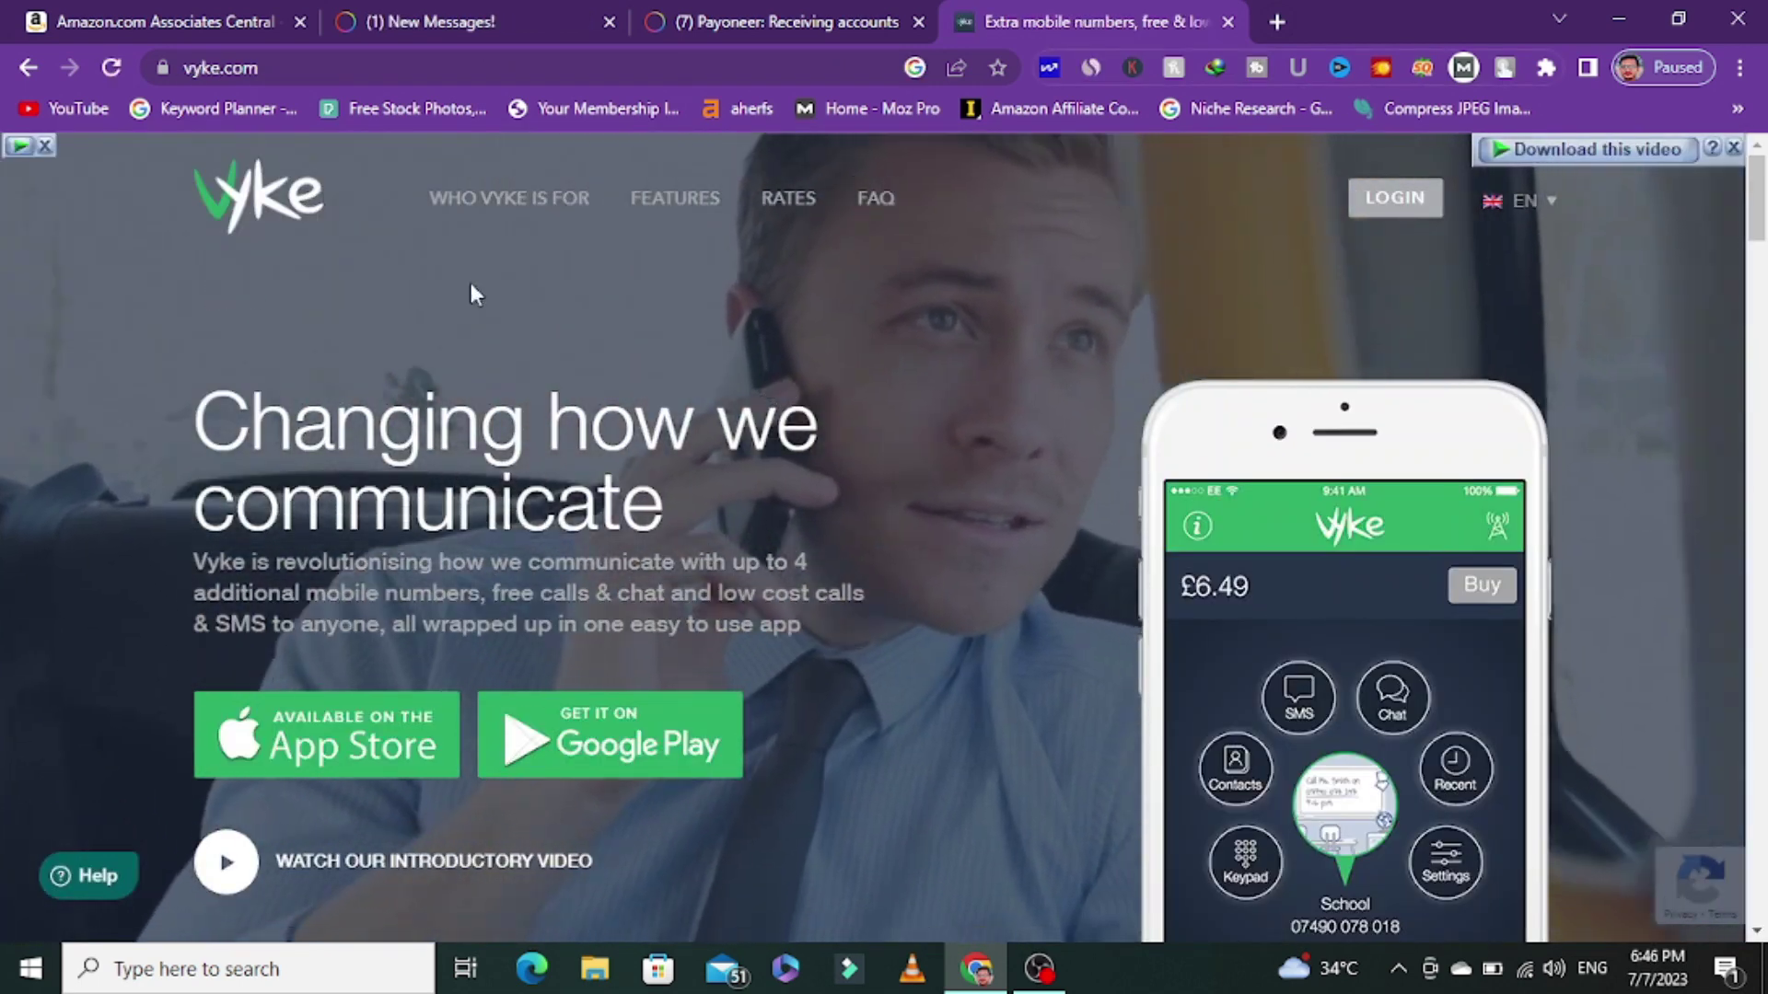
- Skim the vyke.com homepage features on extra mobile numbers, free calls and low-cost SMS
scroll(1003, 644, down, 5)
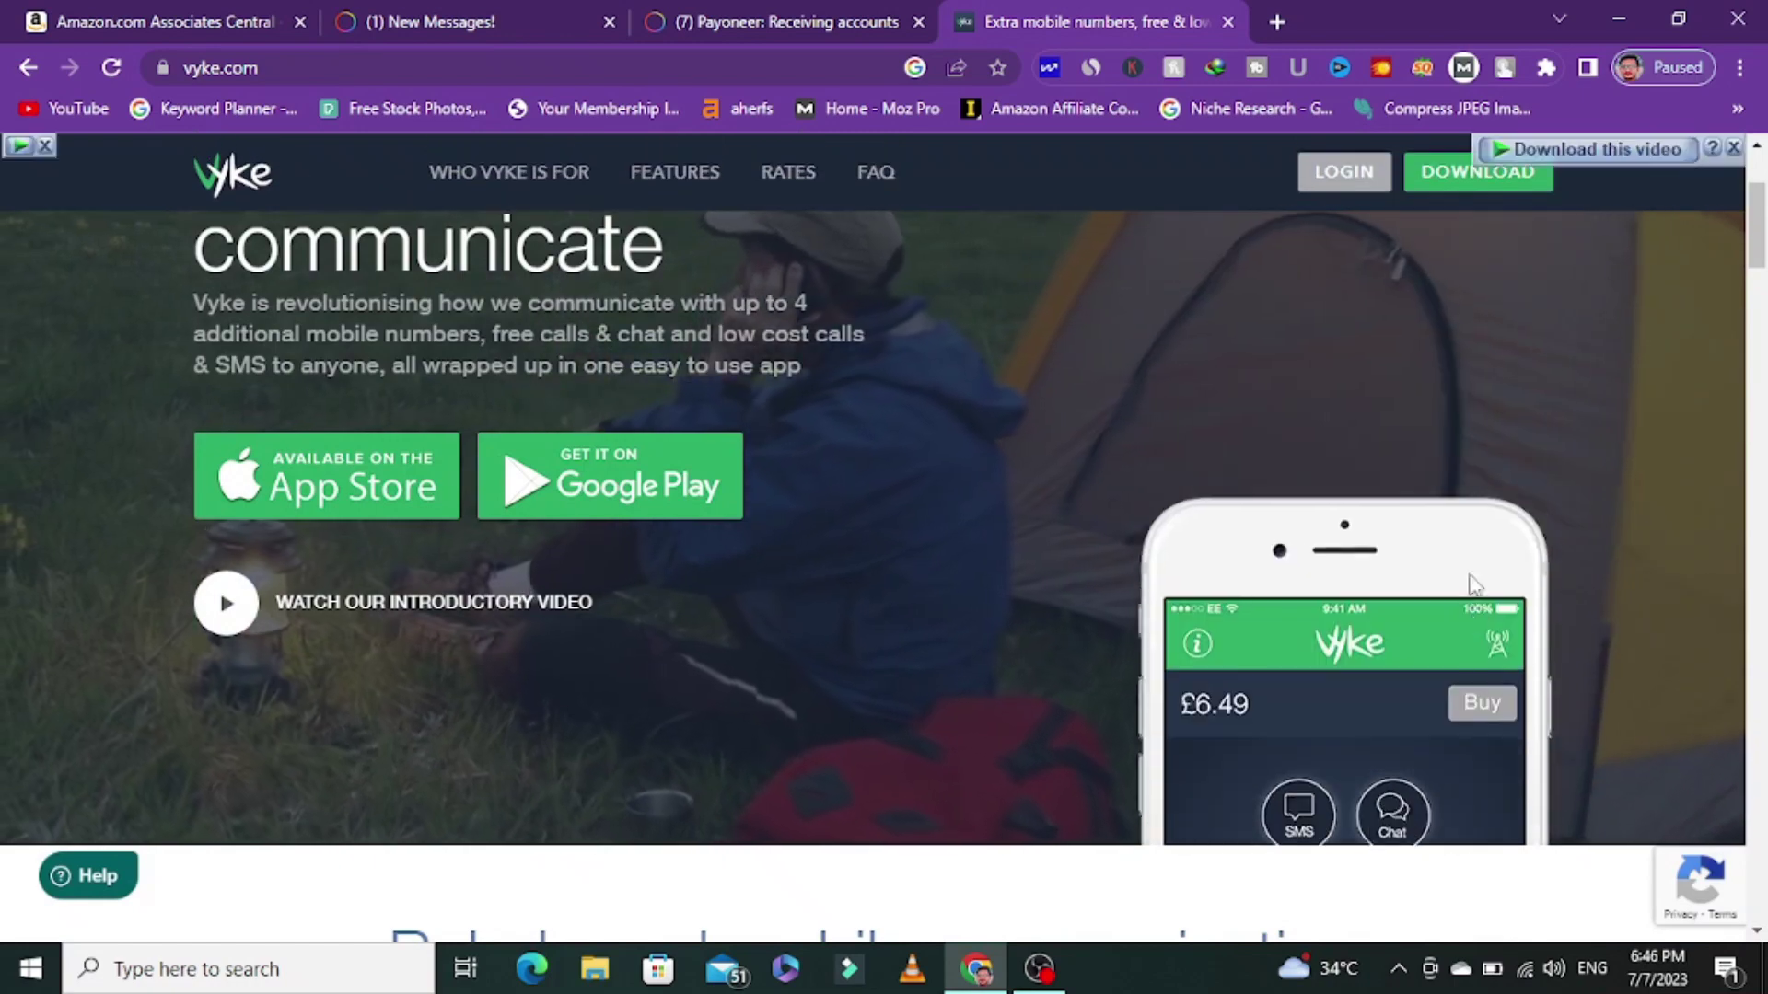
scroll(486, 725, down, 12)
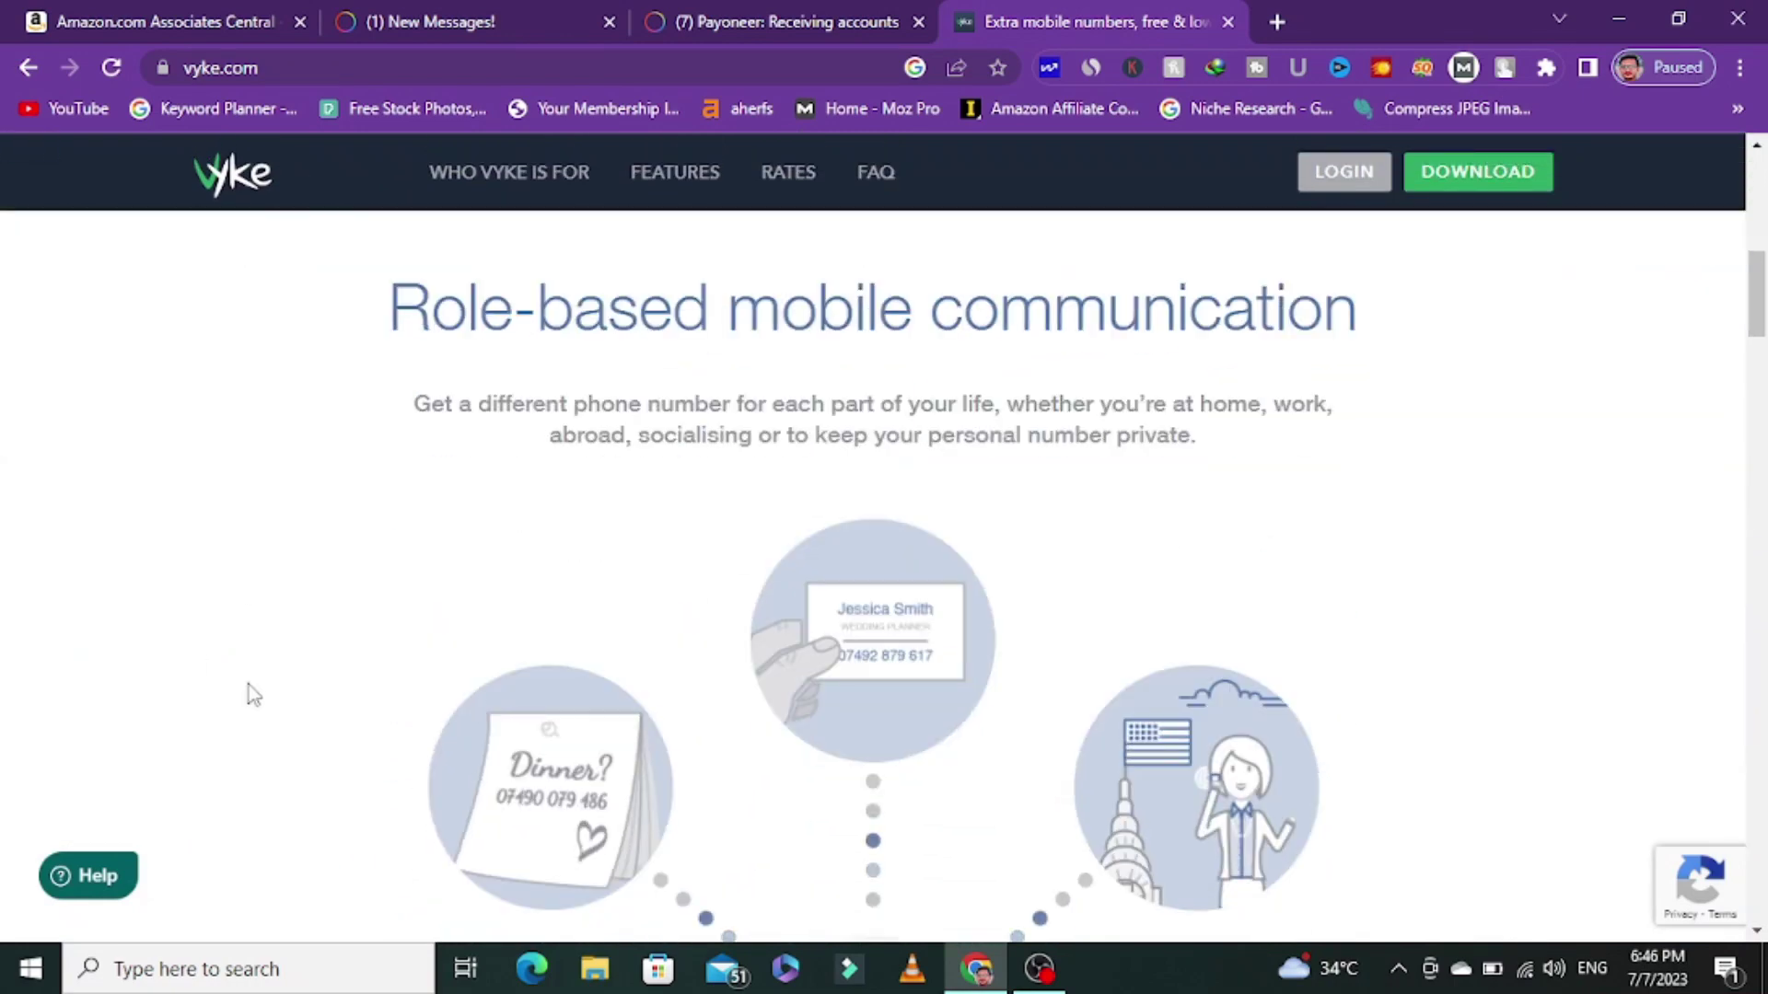
scroll(819, 587, down, 4)
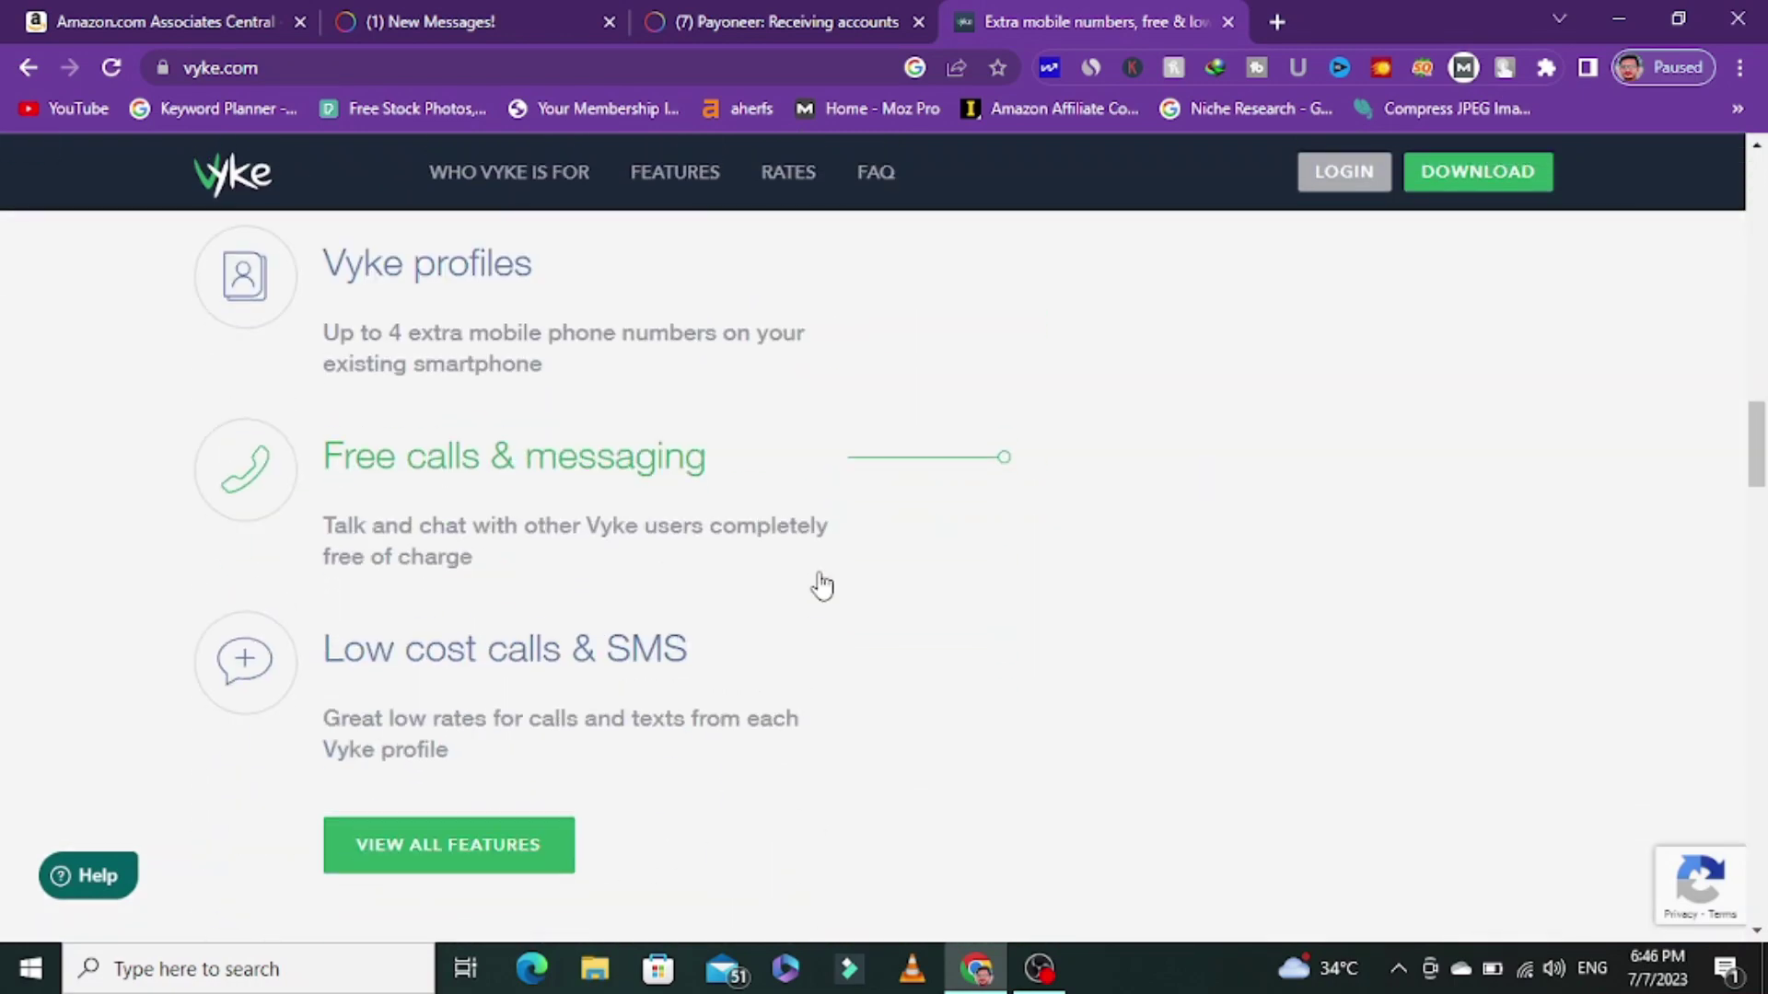
scroll(1043, 443, down, 3)
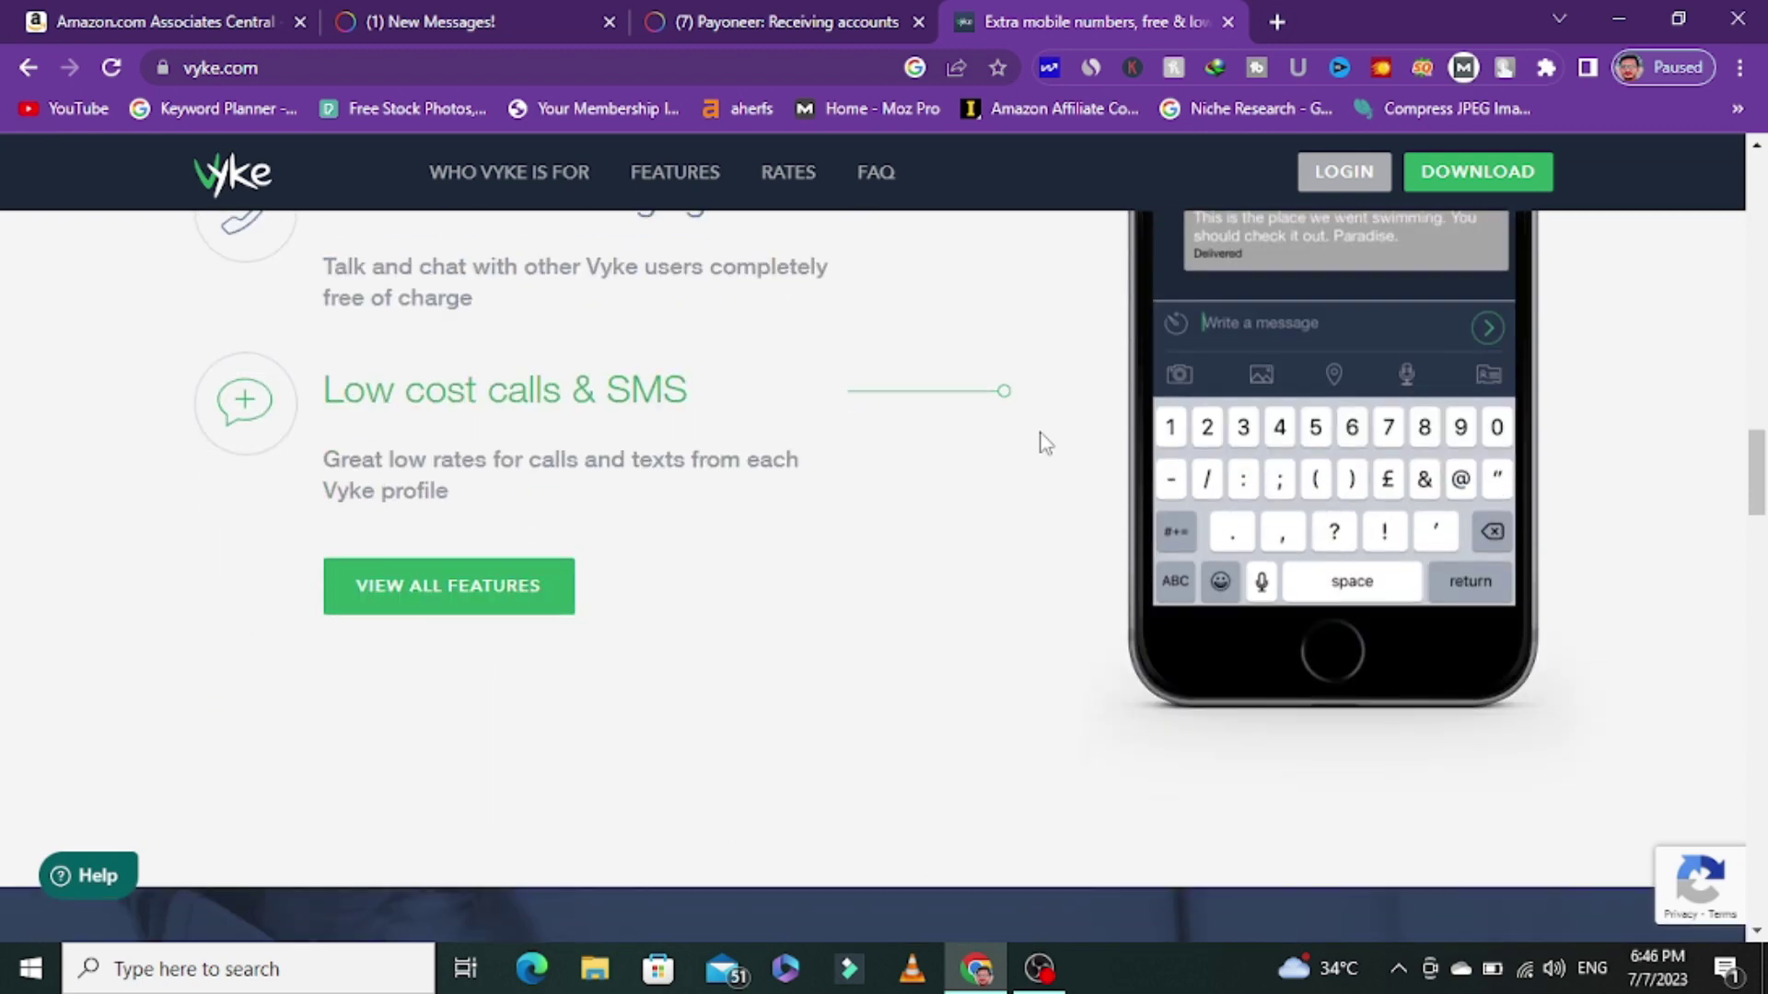
scroll(1043, 443, up, 3)
scroll(1587, 452, up, 1)
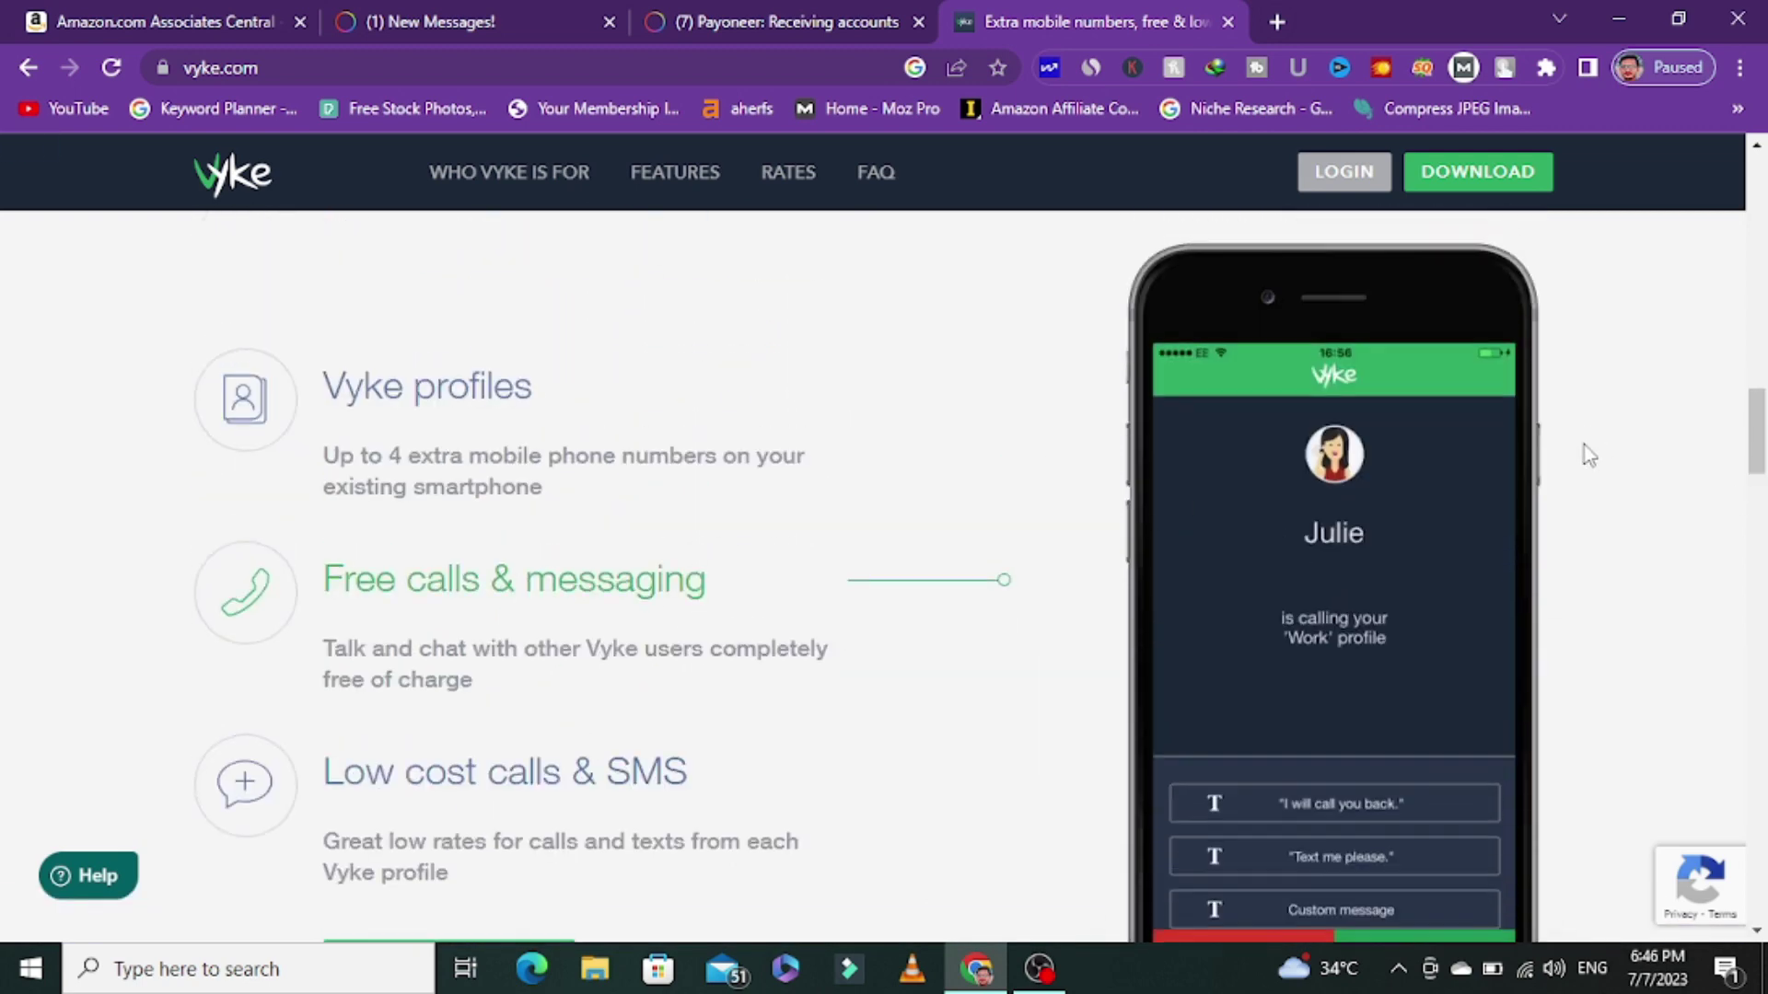
- Scroll down to the vyke.com footer, then back up to the Who is Vyke for? section
scroll(1258, 448, down, 3)
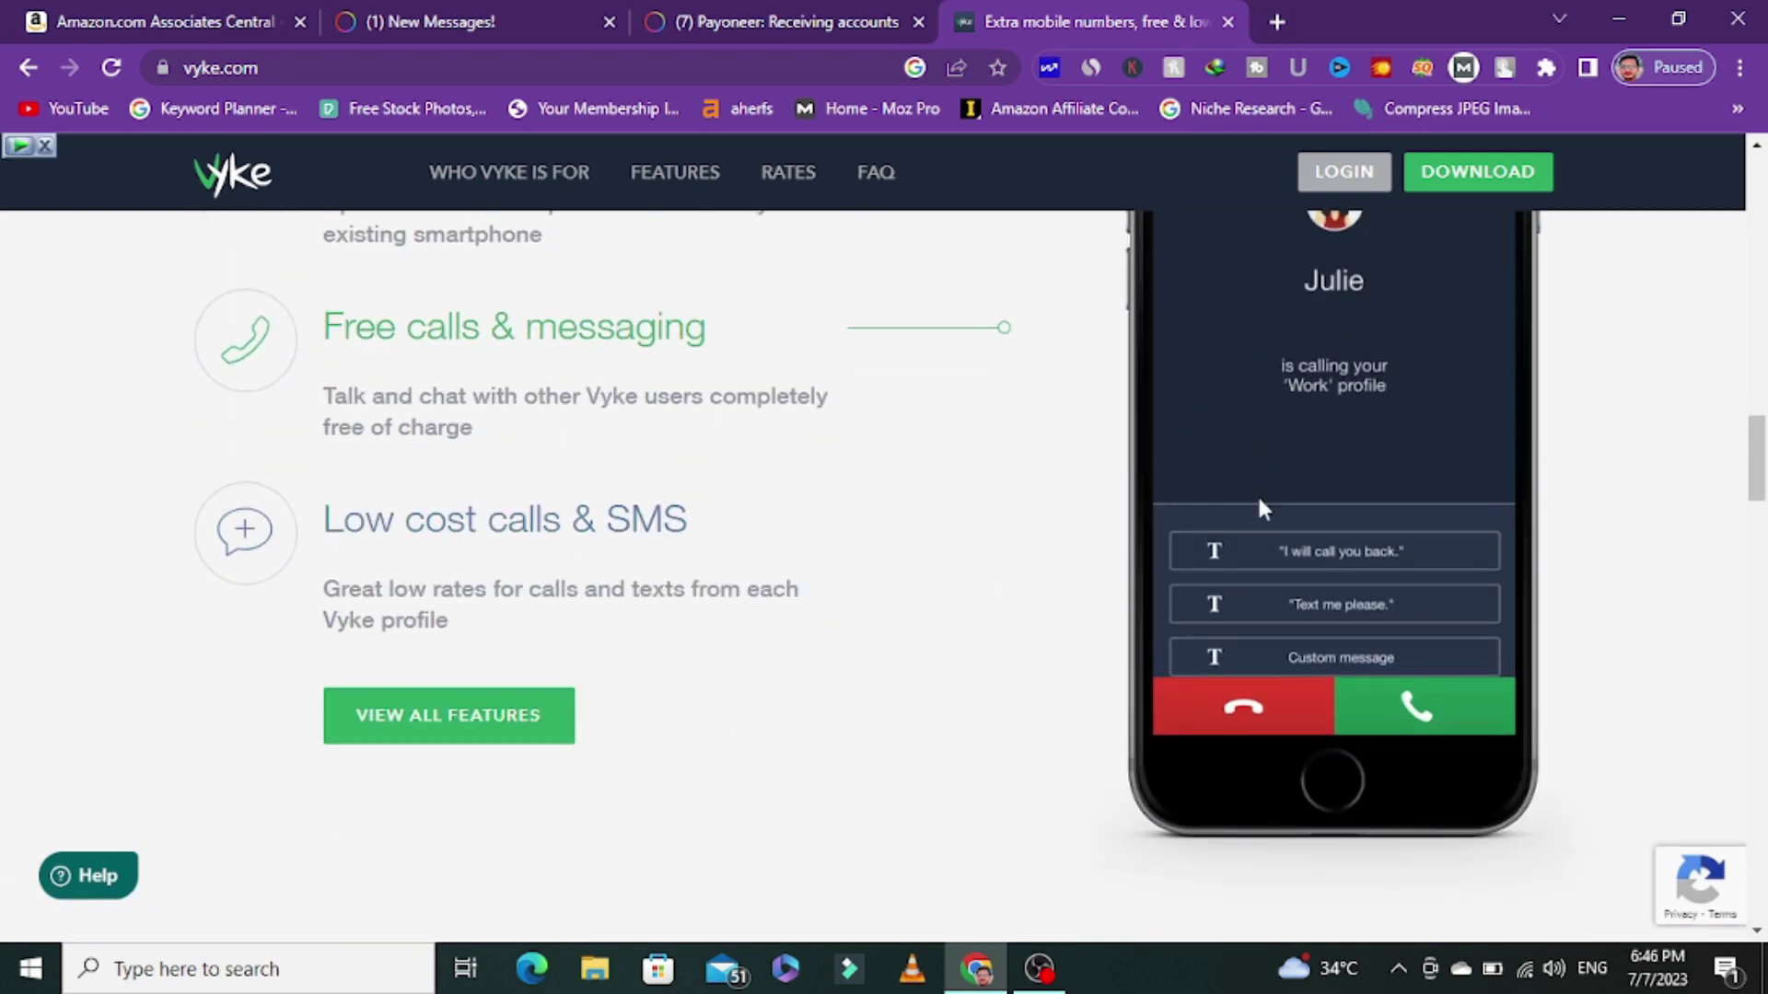
scroll(1257, 494, down, 12)
scroll(850, 563, down, 4)
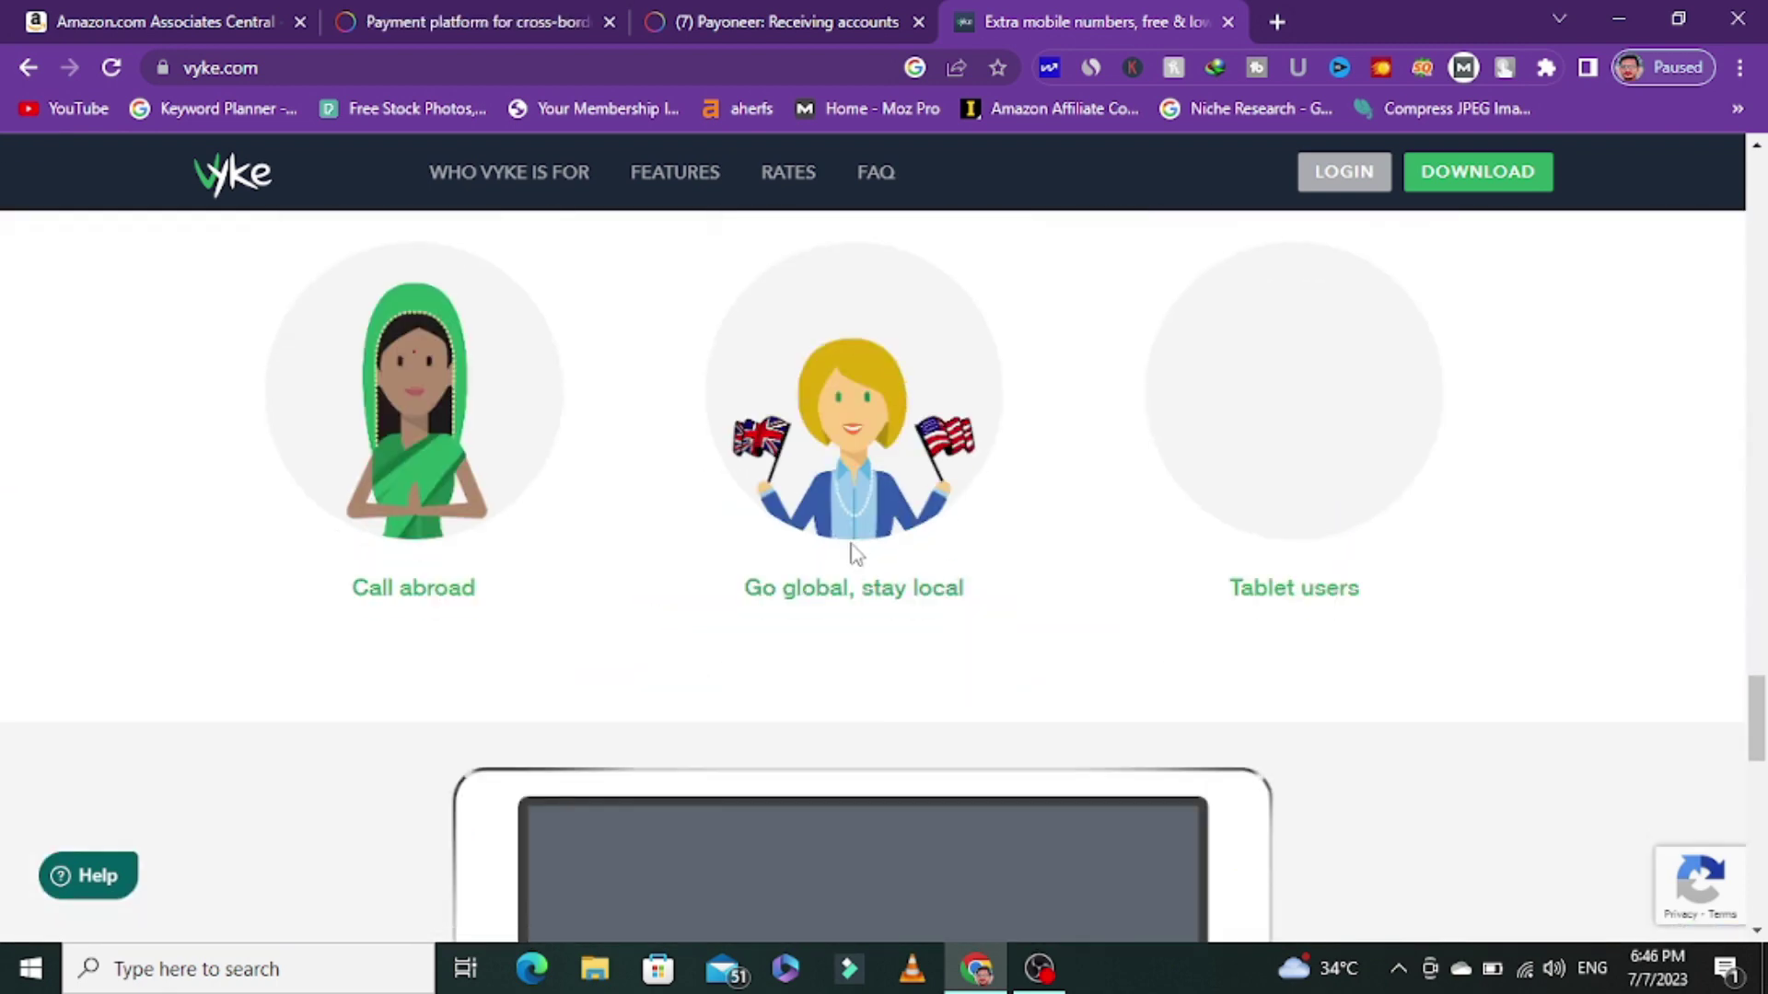
scroll(855, 553, down, 10)
scroll(857, 548, down, 6)
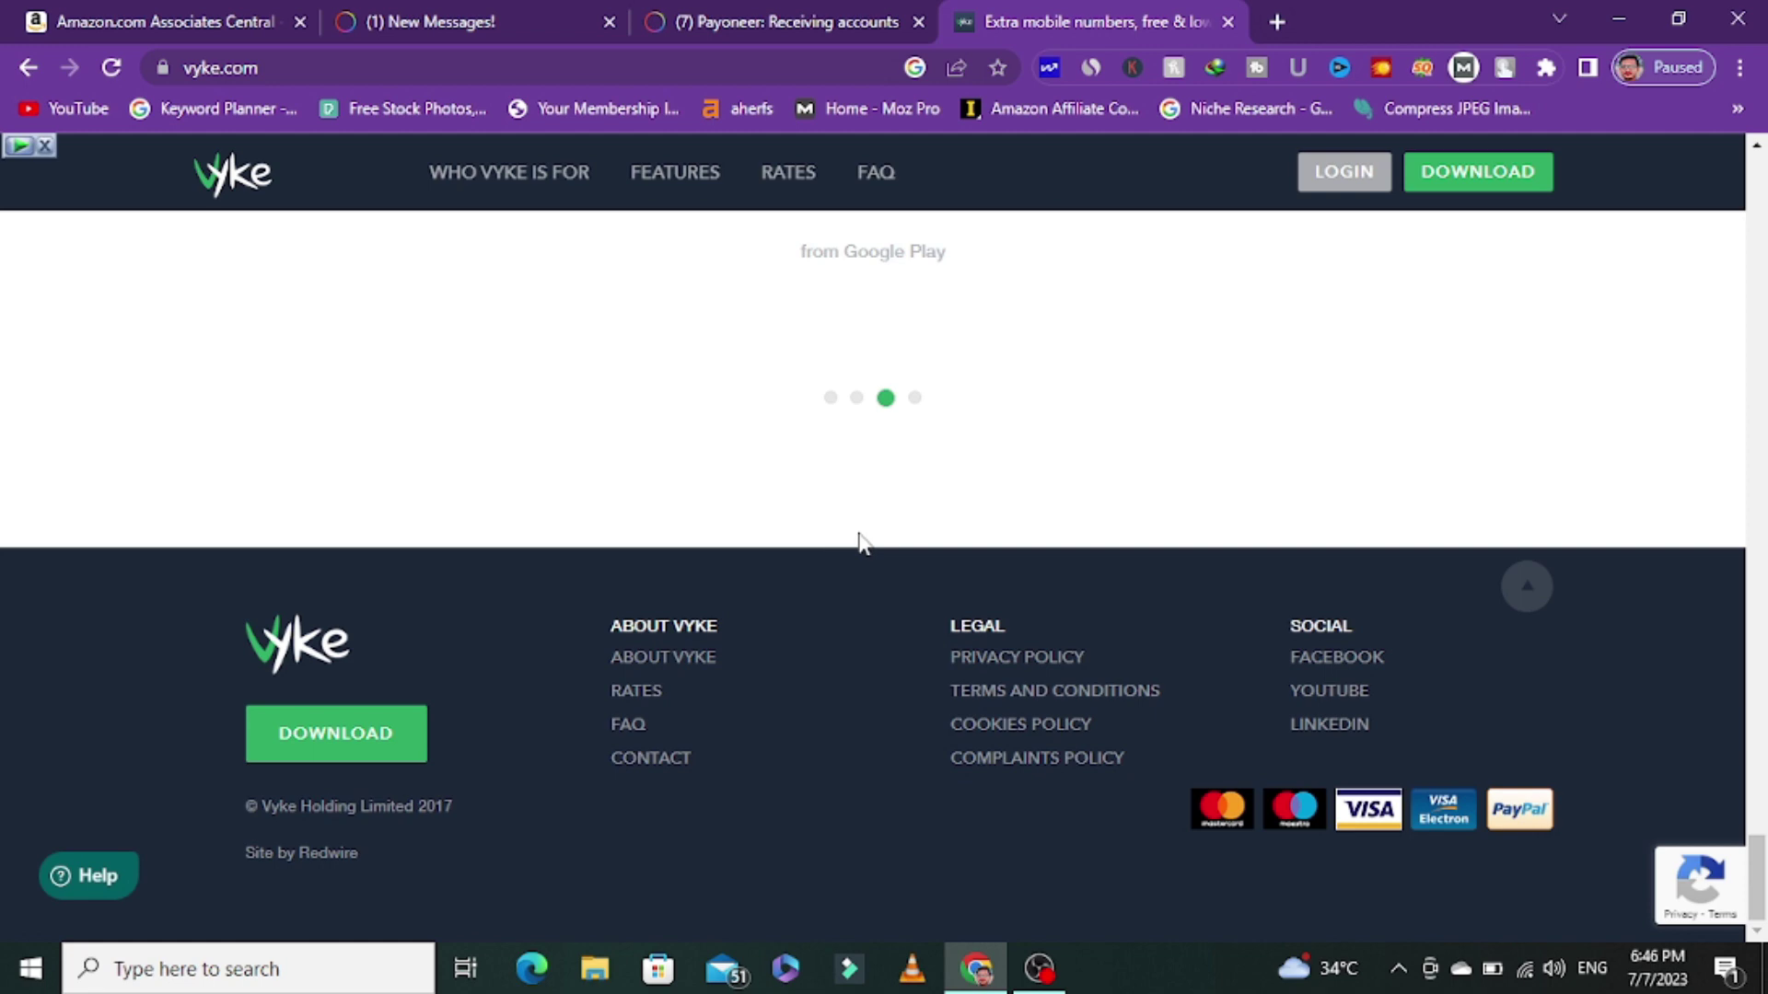
scroll(860, 543, up, 10)
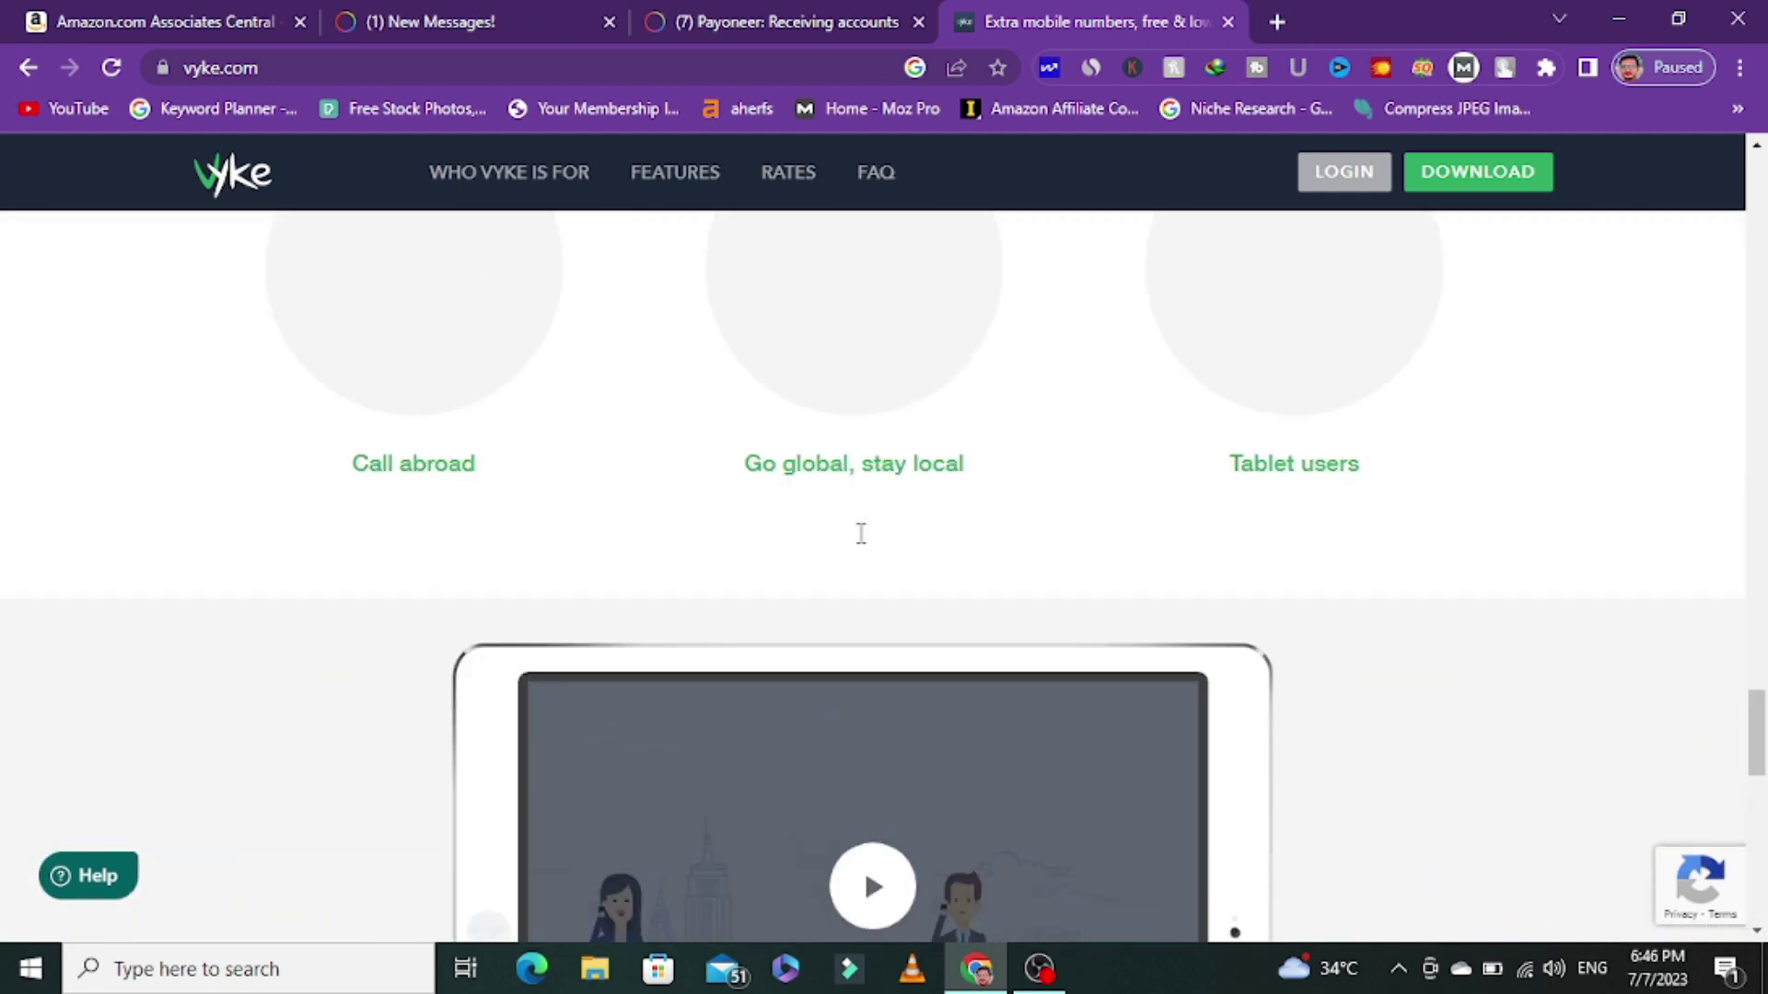
scroll(862, 546, up, 4)
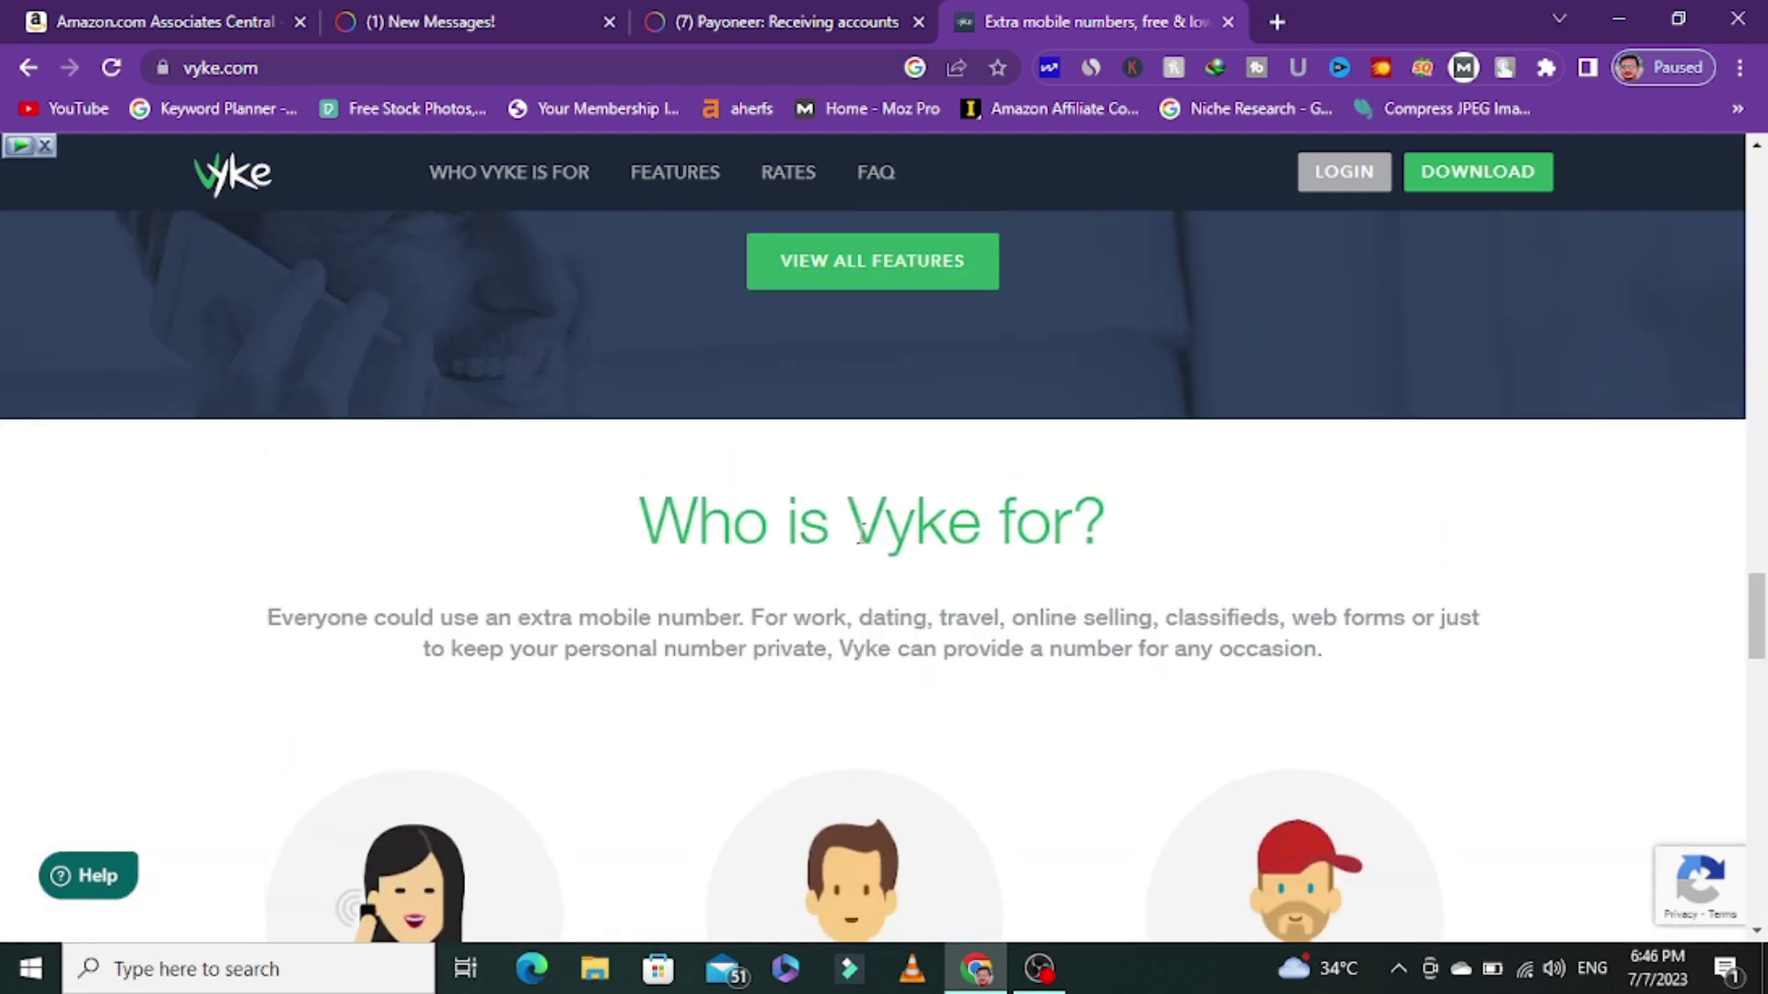